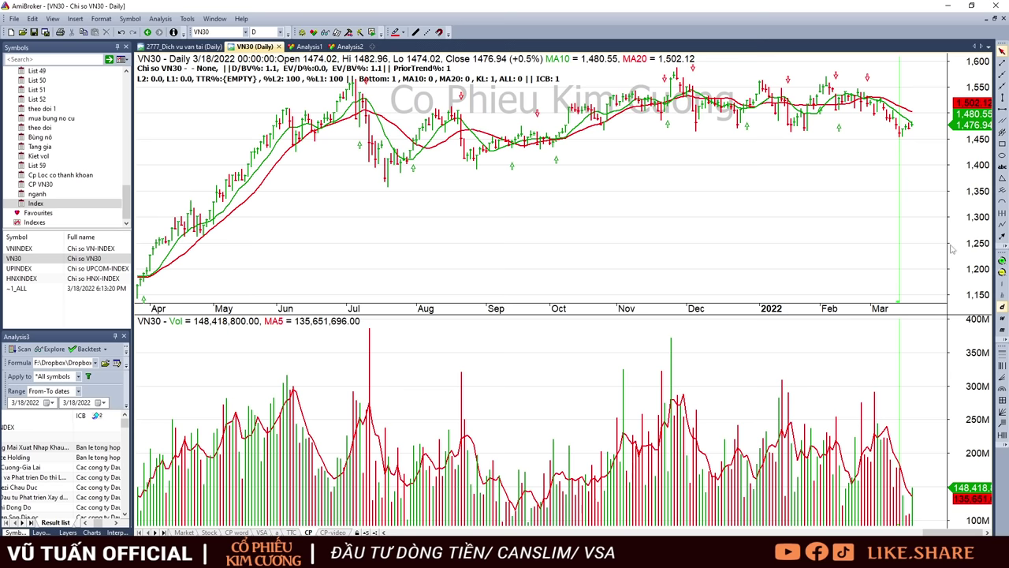
View the daily charts of UPINDEX, HNXINDEX and ~1_ALL in turn, ending on the ~1_ALL volume pane.
click(65, 269)
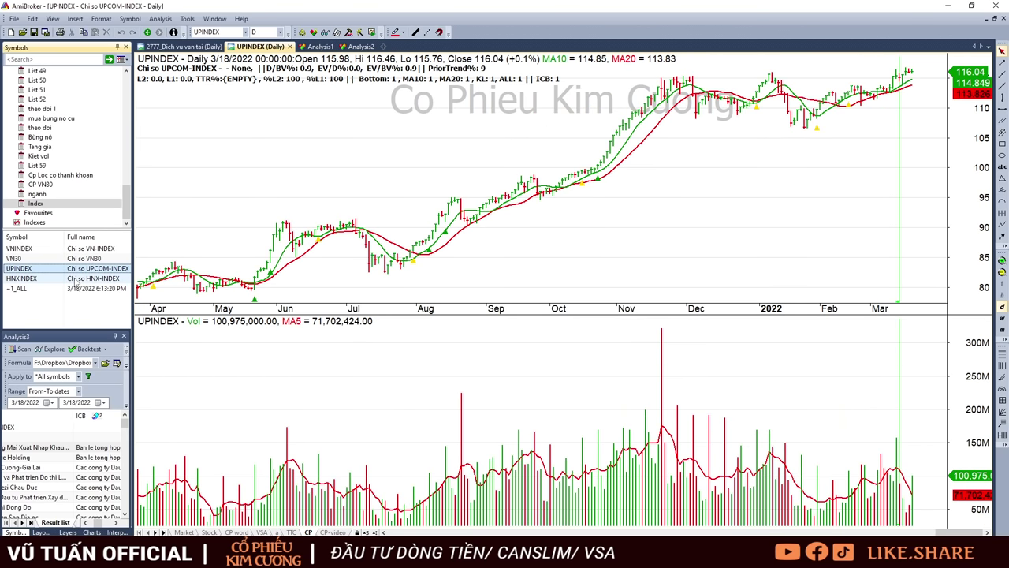
click(77, 279)
click(85, 288)
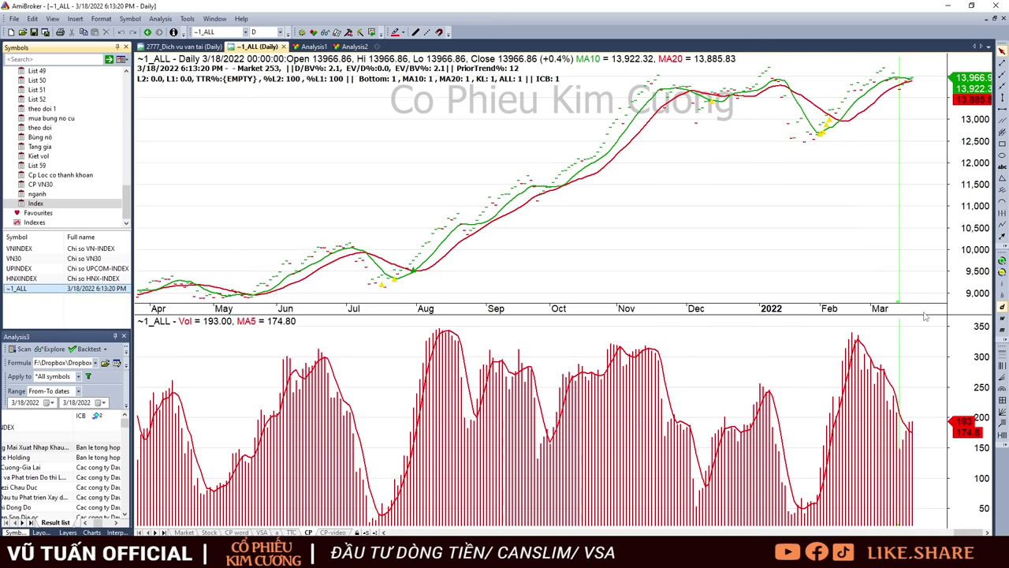
click(926, 425)
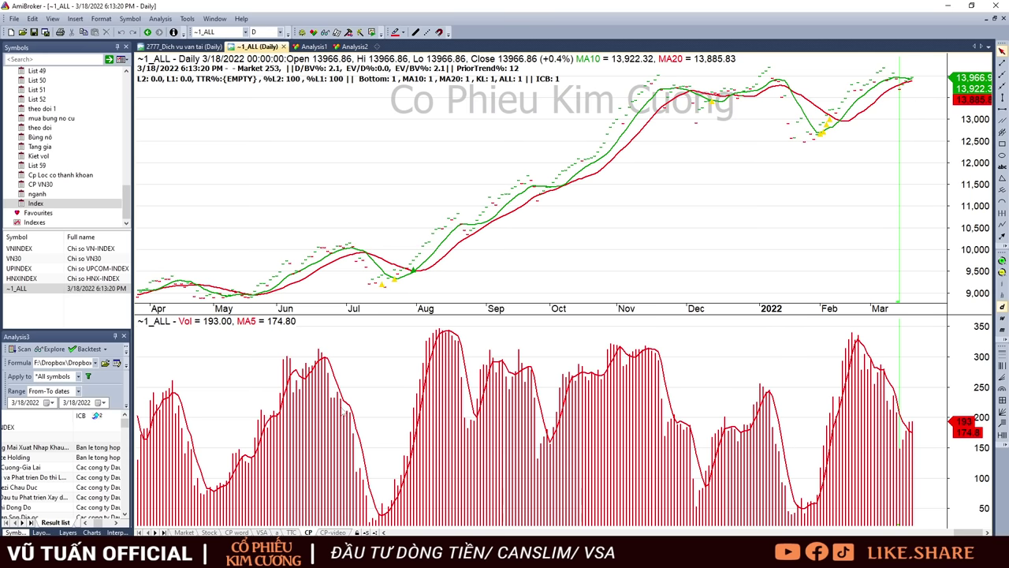
Switch to the CP Kim Cương 21.03.2022 workbook in Excel and review the market strategy note and the Kim Cương stocks in the Hoạt động tốt column.
key(alt+Tab)
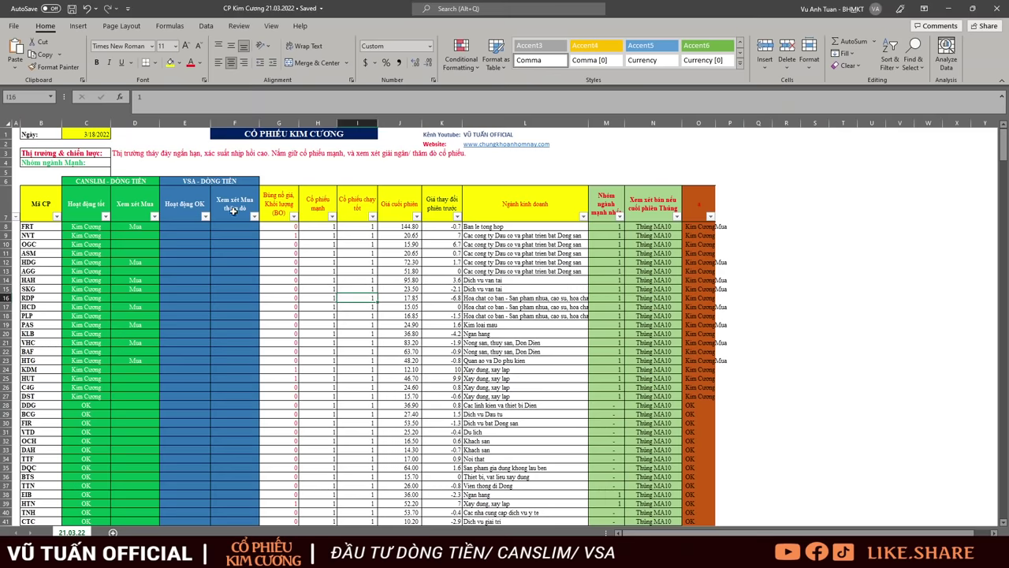
click(276, 164)
click(134, 165)
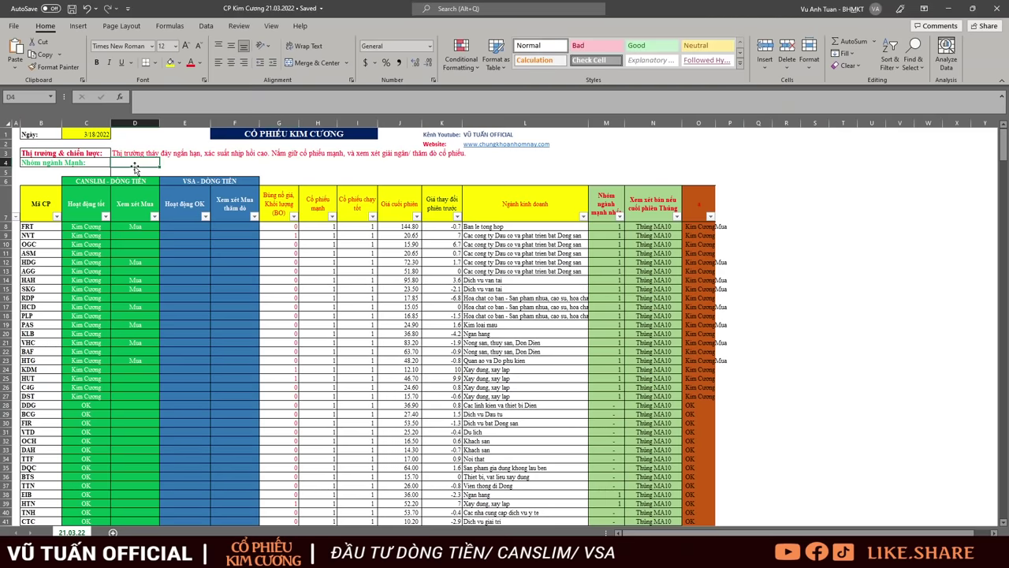
drag(116, 153, 276, 155)
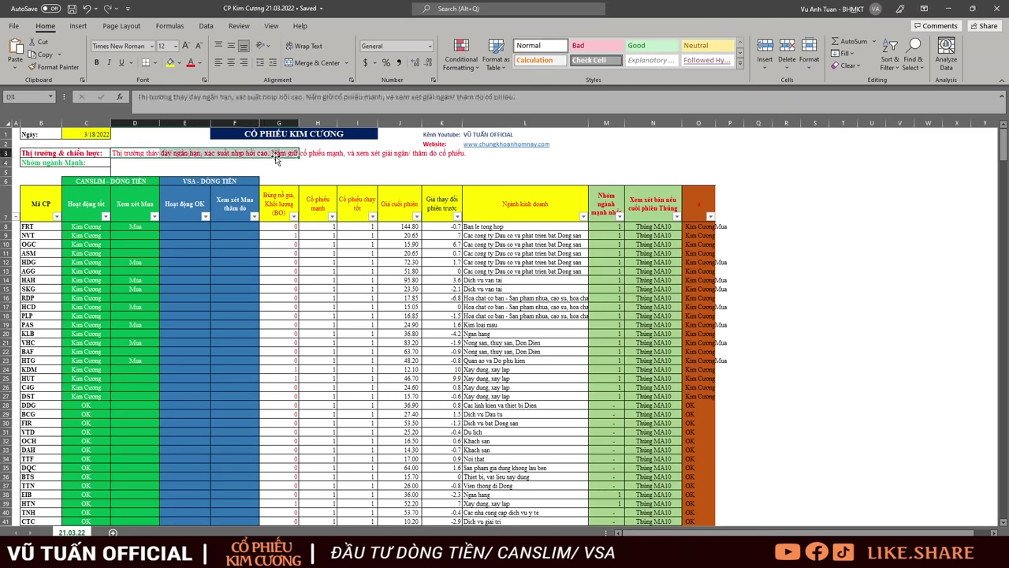
click(325, 170)
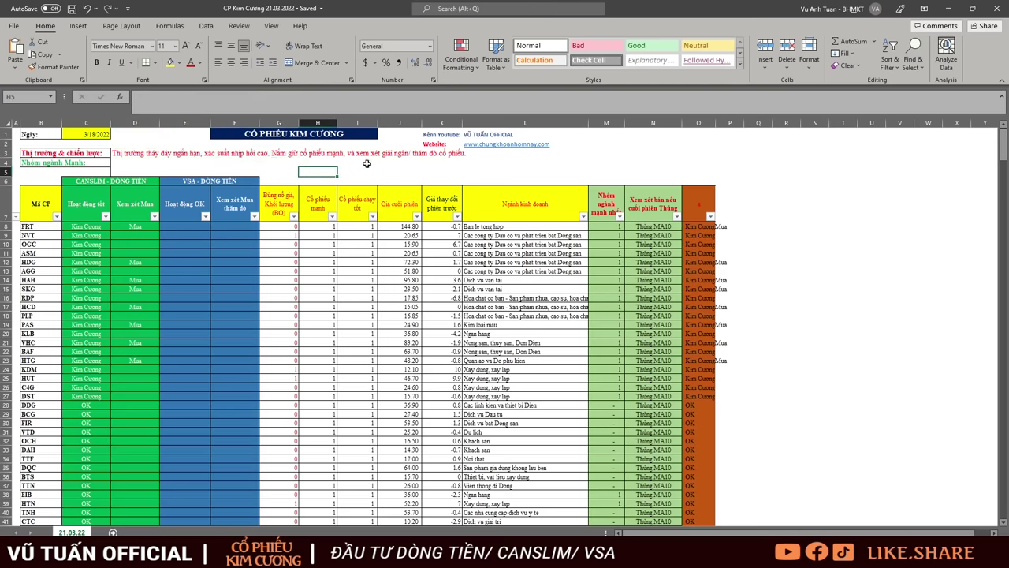
drag(90, 235, 92, 494)
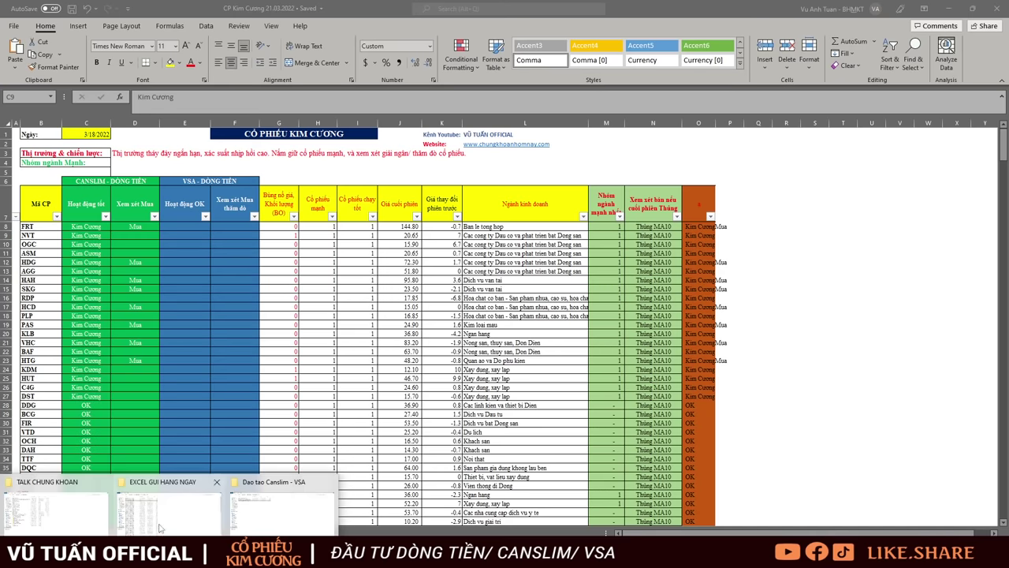
Bring up the EXCEL GUI HANG NGAY folder and check Sunday, March 20, 2022 in the system calendar.
click(186, 483)
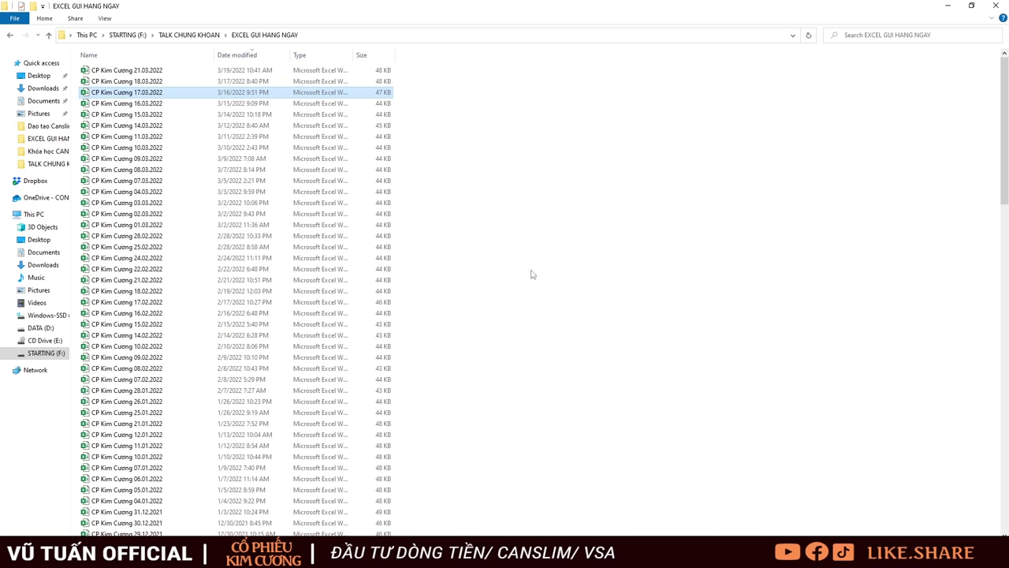
click(974, 556)
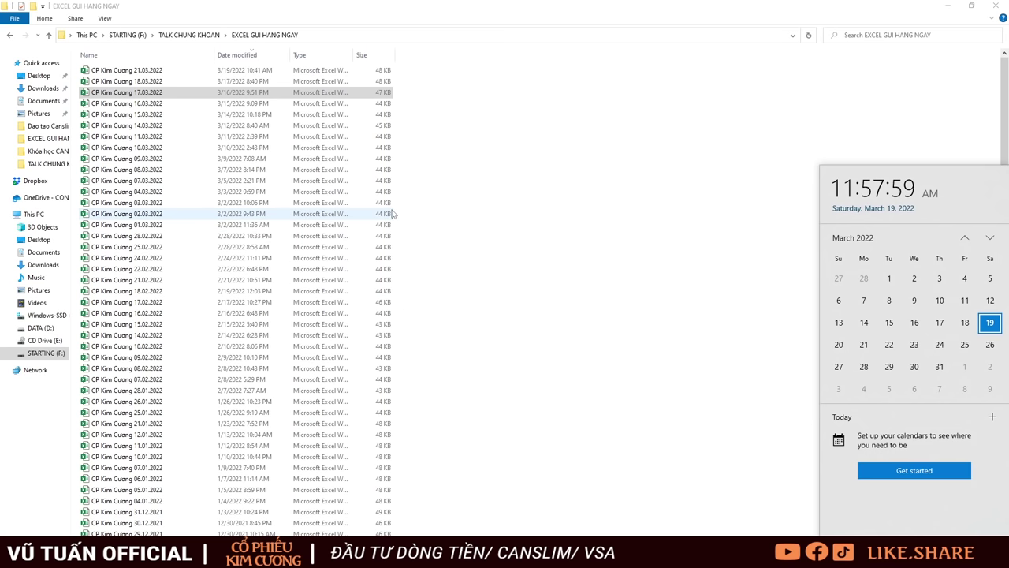
click(848, 344)
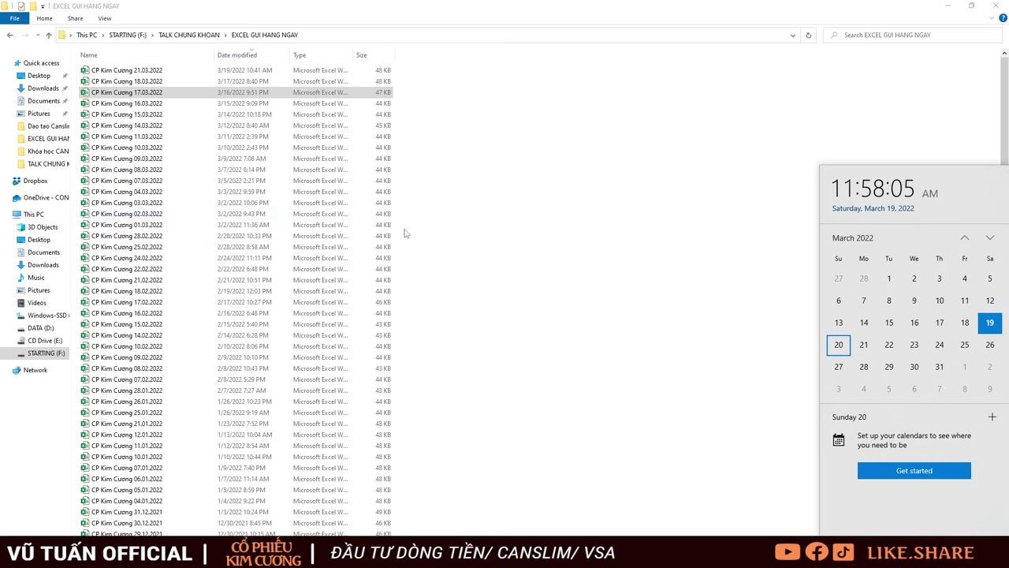
click(549, 311)
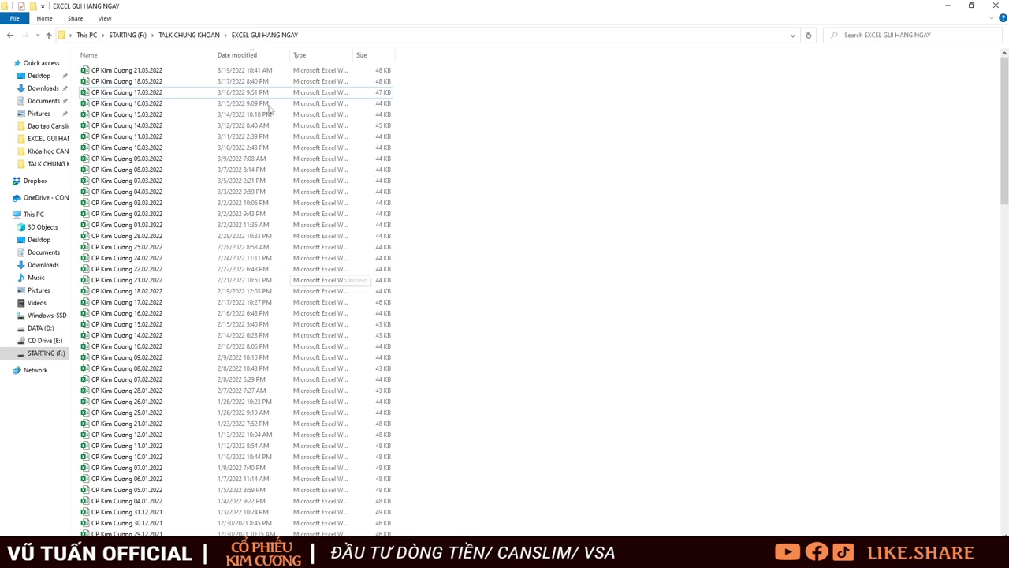
Open the CP Kim Cương 18.03.2022 workbook and review its market strategy note and the Mua entries for FIR and SKG.
double_click(145, 83)
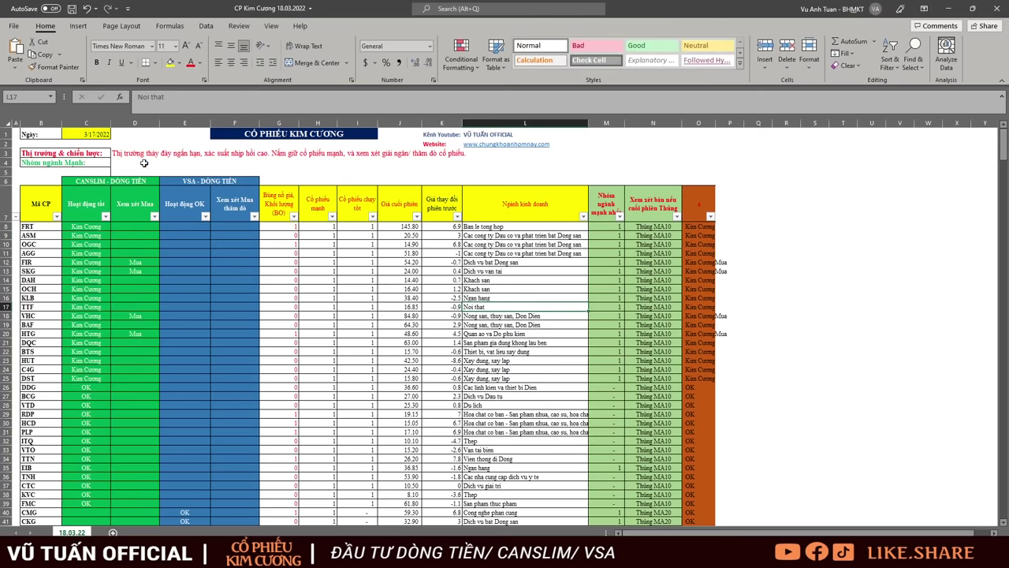
drag(130, 154, 453, 154)
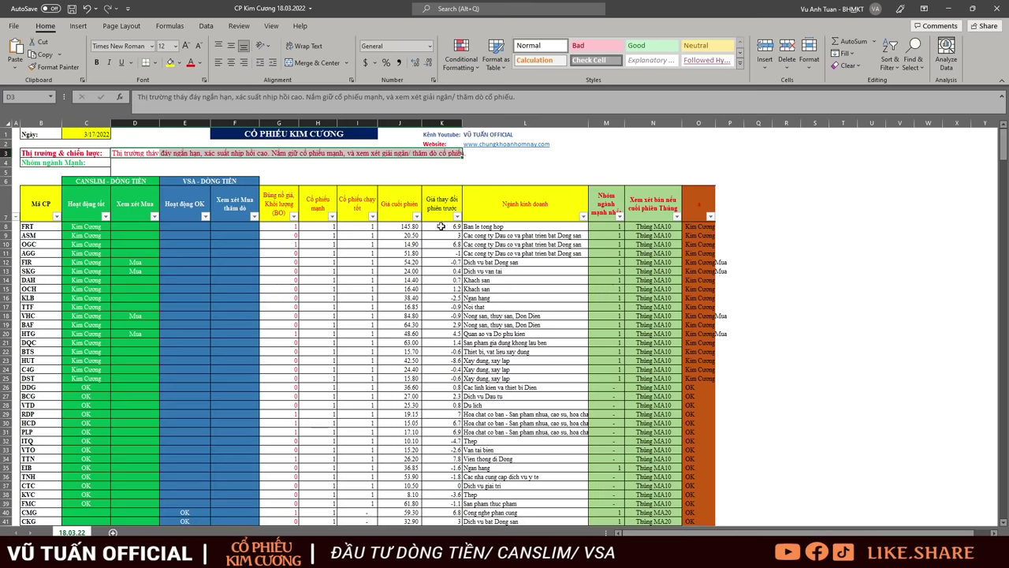
mouse_move(140, 261)
mouse_down()
mouse_move(142, 345)
mouse_move(151, 273)
mouse_up()
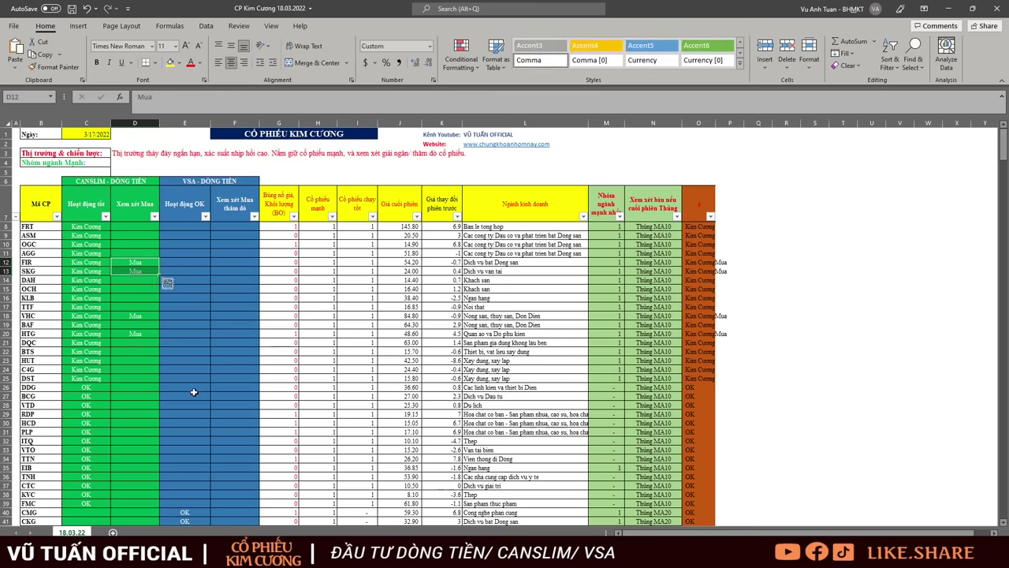
Look through the Xem xét Mua thăm dò column for the stocks marked Thăm dò, checking HAH and SZC.
scroll(230, 394, down, 20)
scroll(260, 369, up, 8)
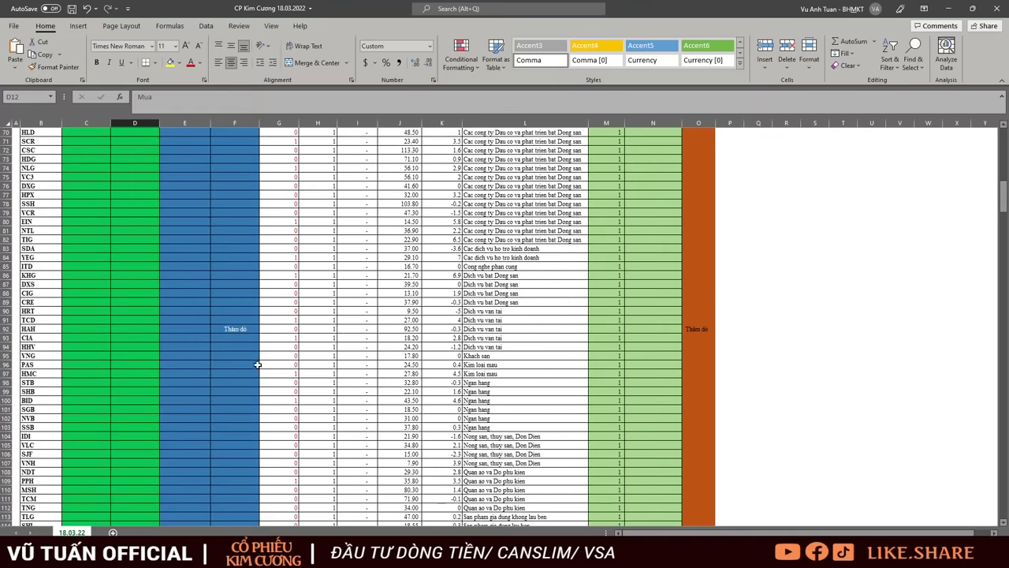
click(246, 334)
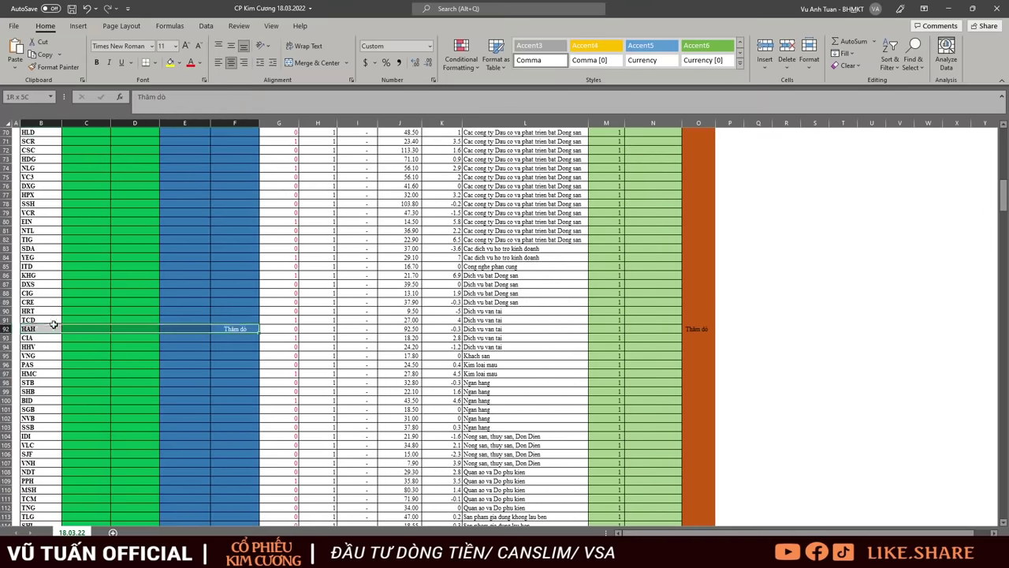
scroll(313, 402, down, 9)
scroll(313, 402, down, 14)
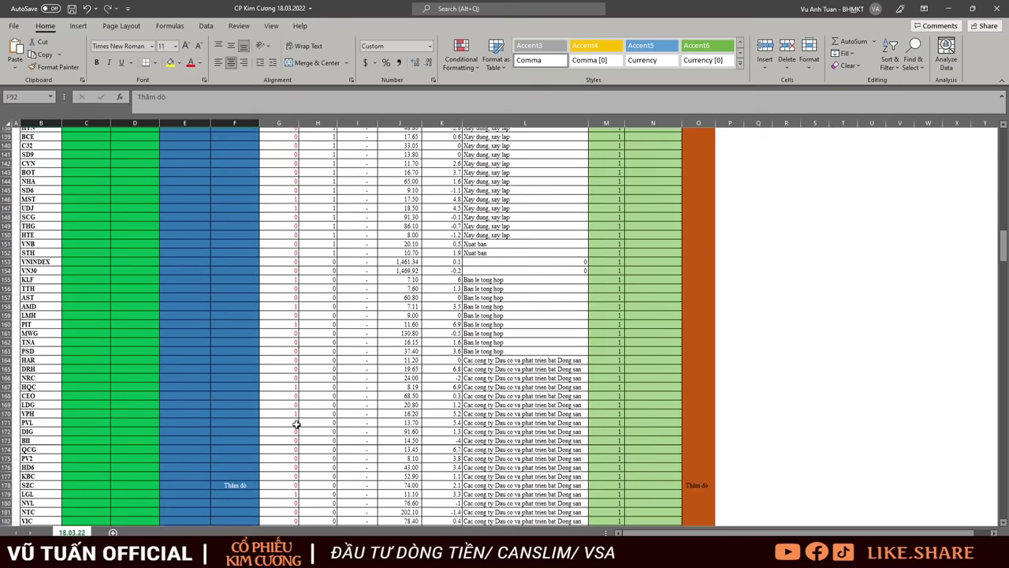
click(250, 483)
scroll(210, 452, up, 16)
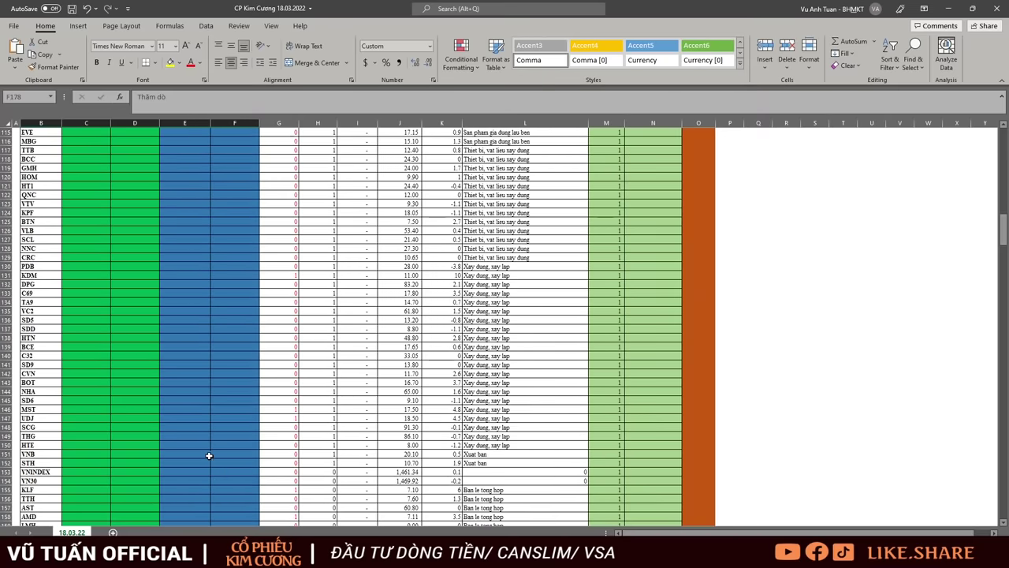
Switch to the CP Kim Cương 17.03.2022 workbook and read the market strategy note at the start of the sheet.
mouse_move(169, 552)
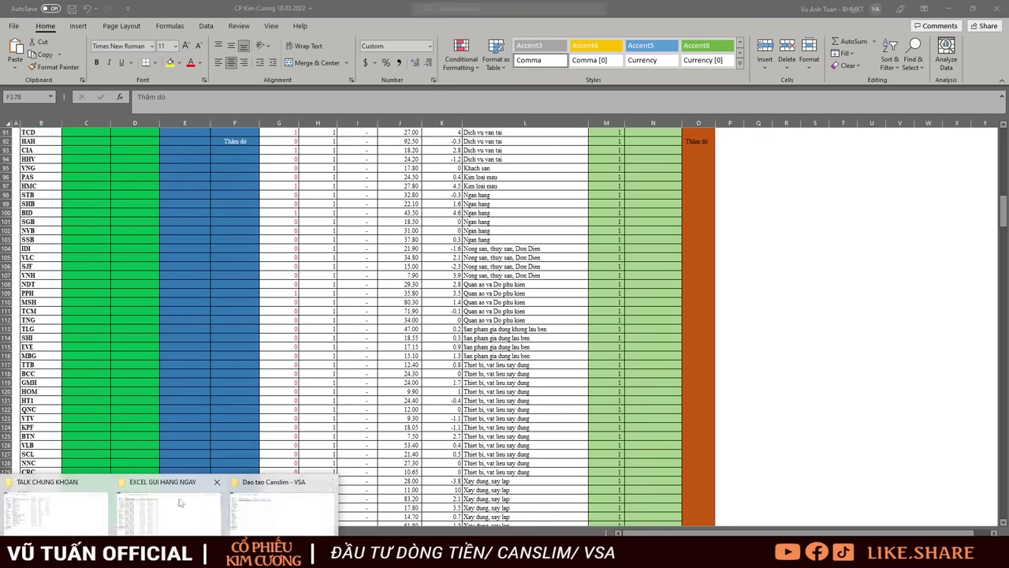
click(228, 512)
key(alt+Tab)
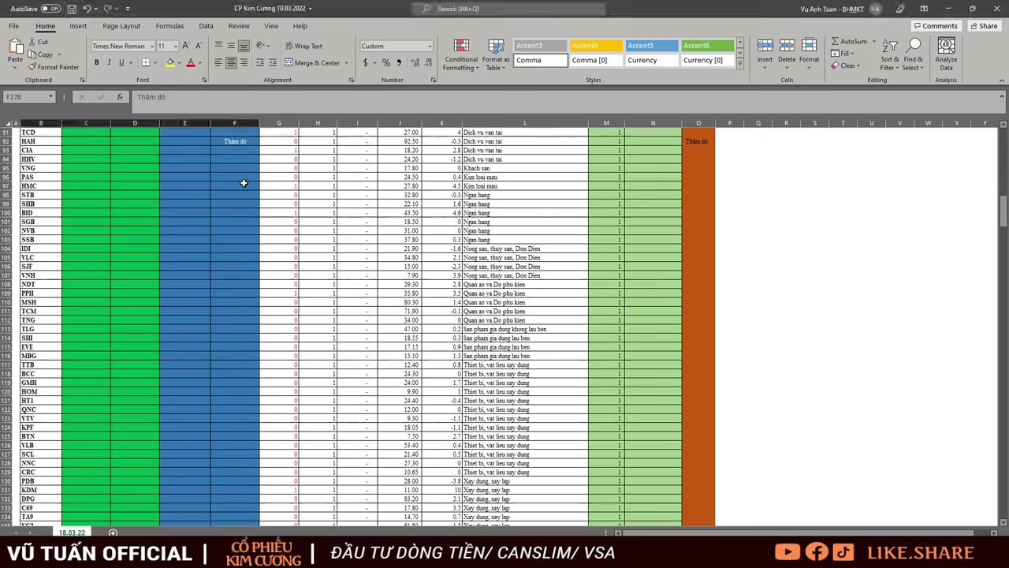
key(alt+Tab)
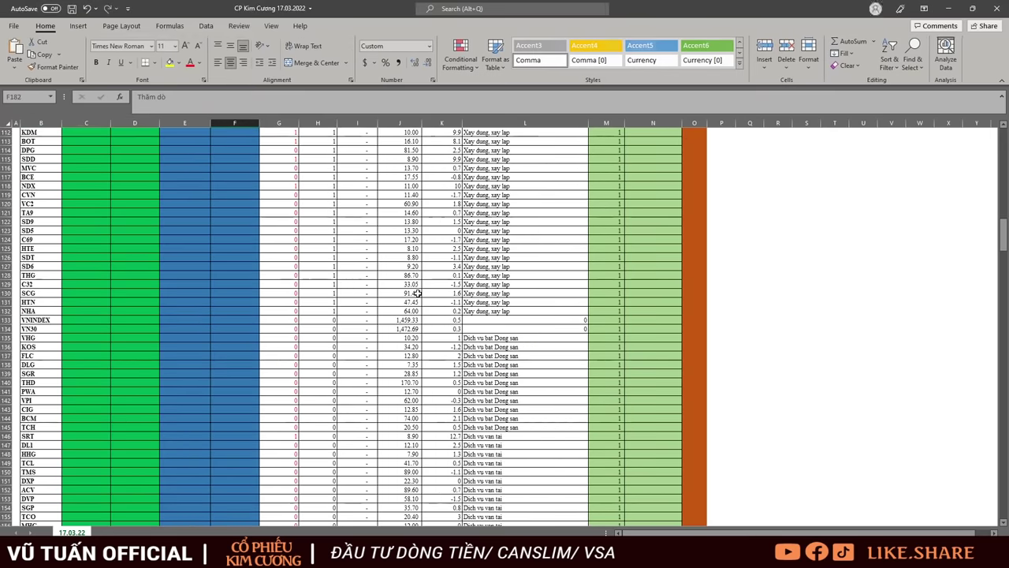
key(ctrl+Home)
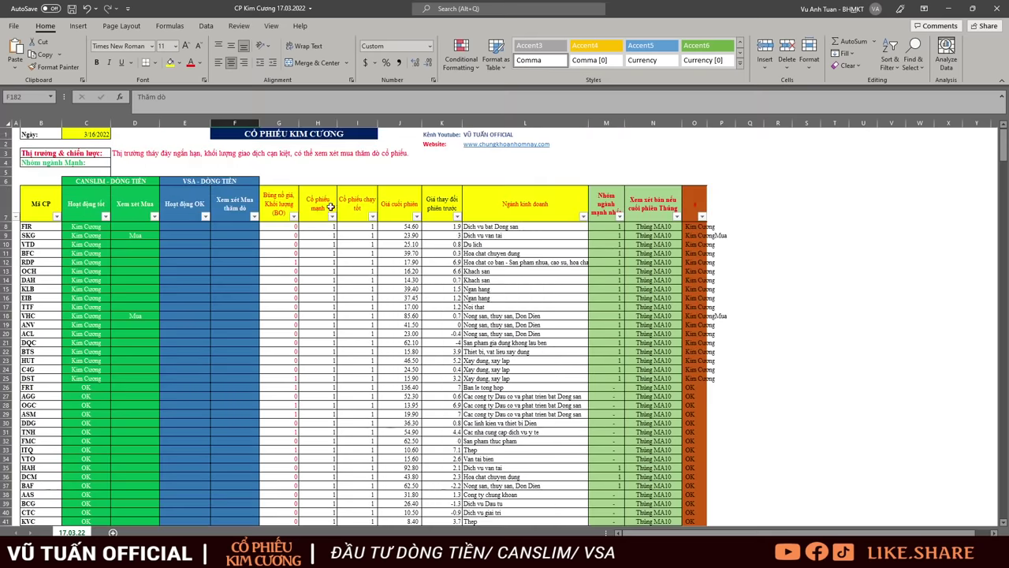
click(119, 156)
drag(118, 155, 252, 159)
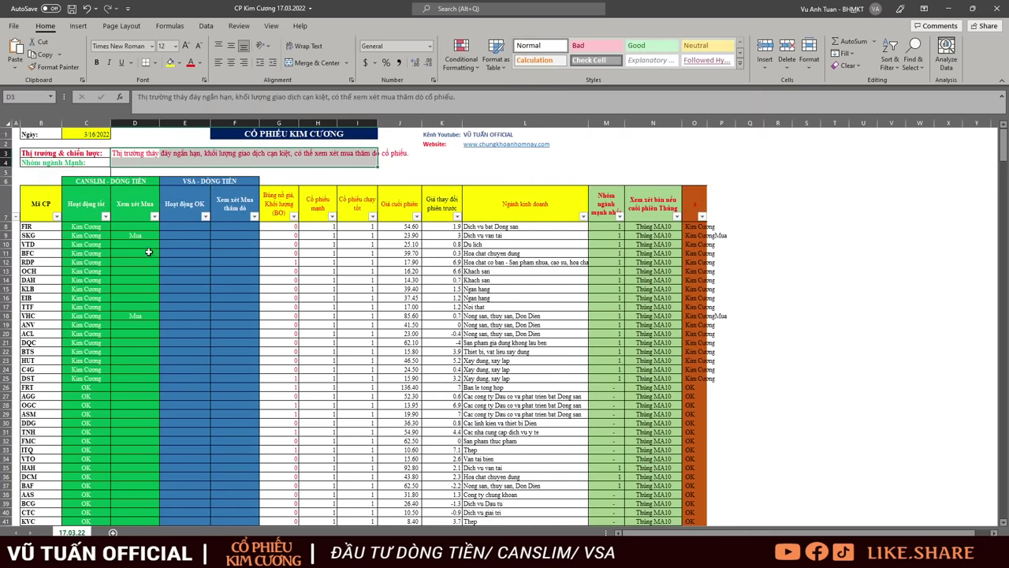
Check the Mua entries for SKG and VHC in the Xem xét Mua column.
click(143, 234)
click(136, 315)
scroll(344, 308, down, 5)
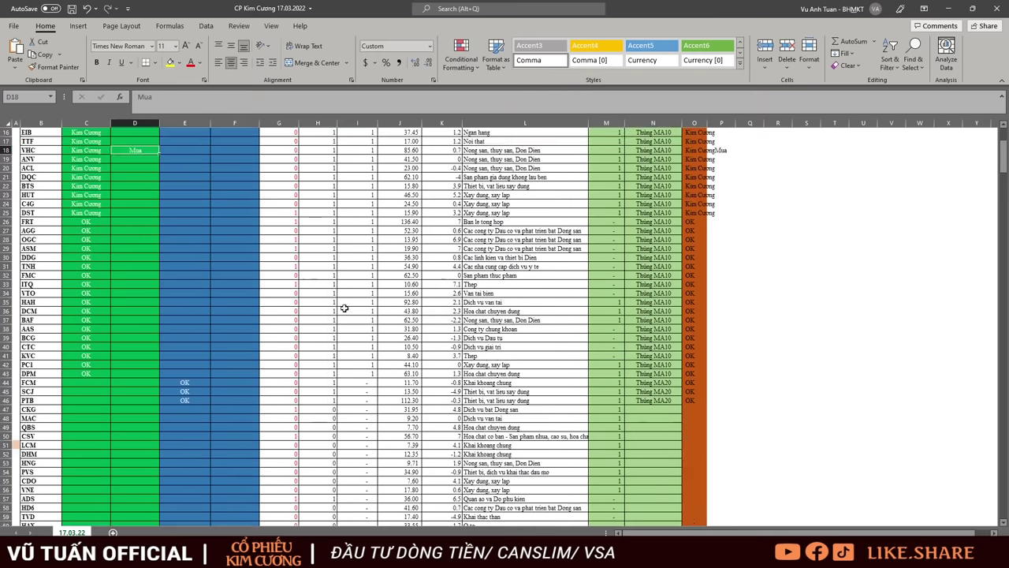
Filter the Xem xét Mua thăm dò column to exclude blanks and highlight the remaining Thăm dò entries.
scroll(345, 308, up, 5)
click(254, 216)
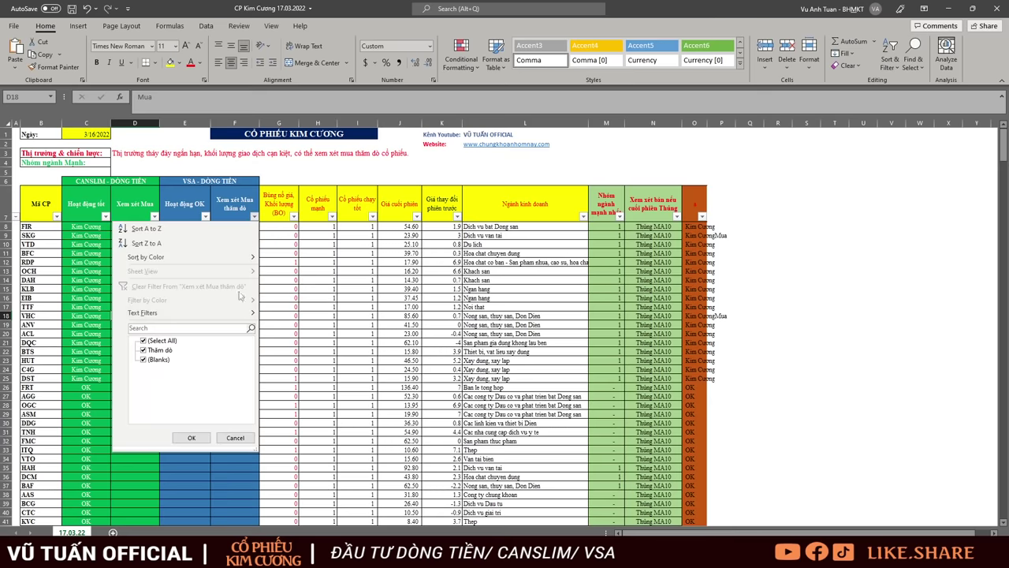
click(158, 359)
click(191, 438)
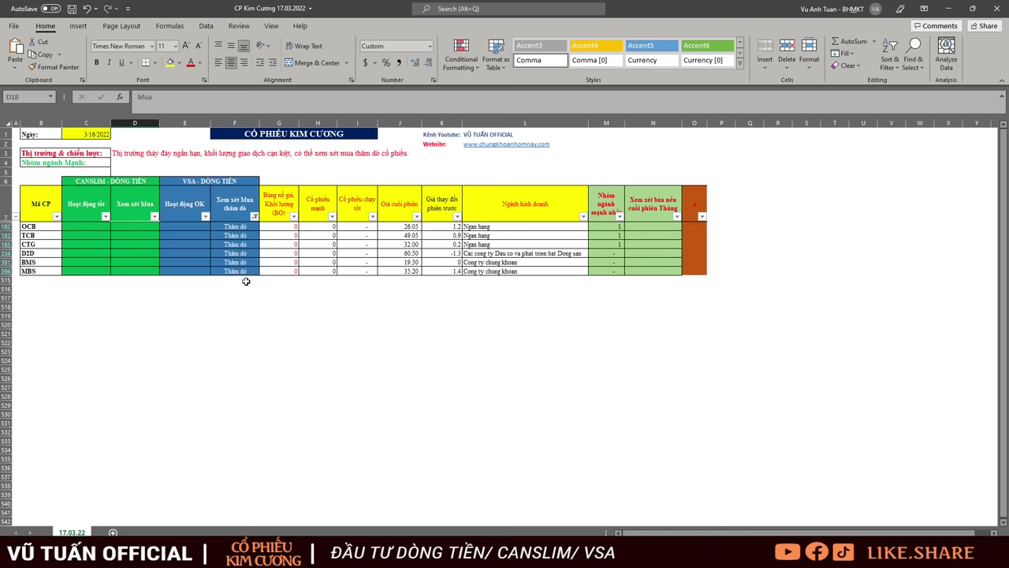
drag(235, 224, 235, 289)
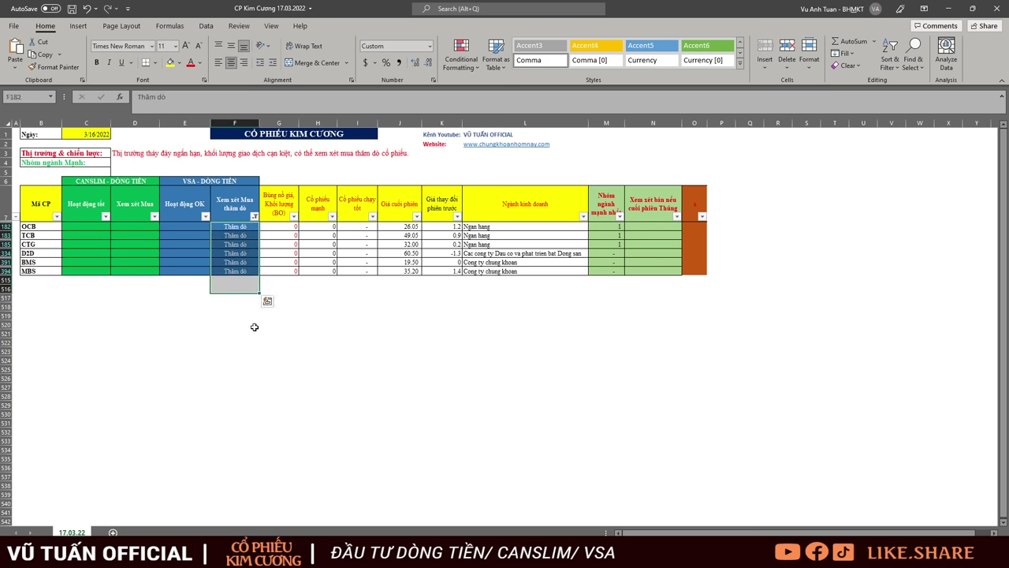
click(359, 359)
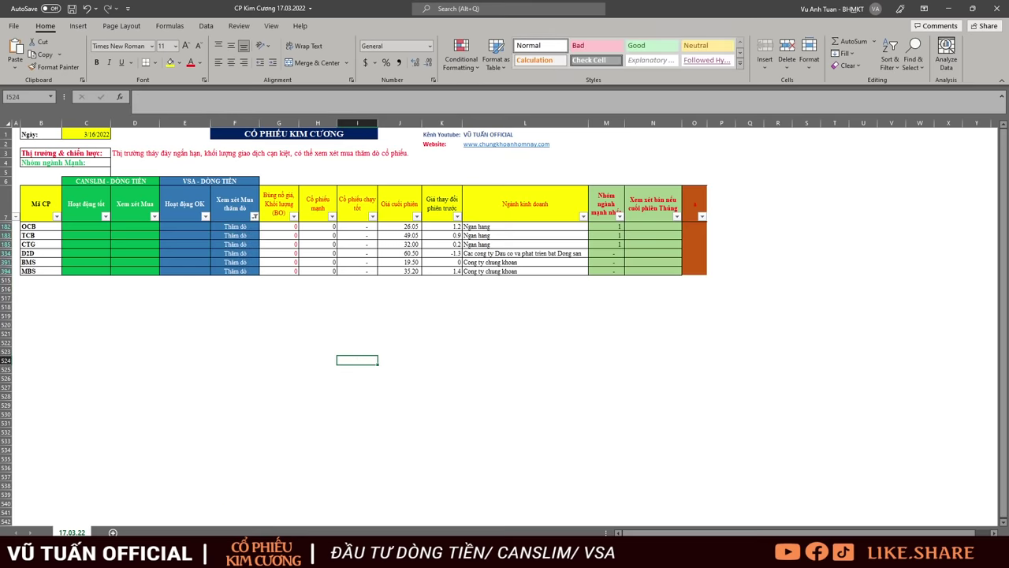
Switch to the Layout Buổi học Nền tảng document in Word.
click(225, 555)
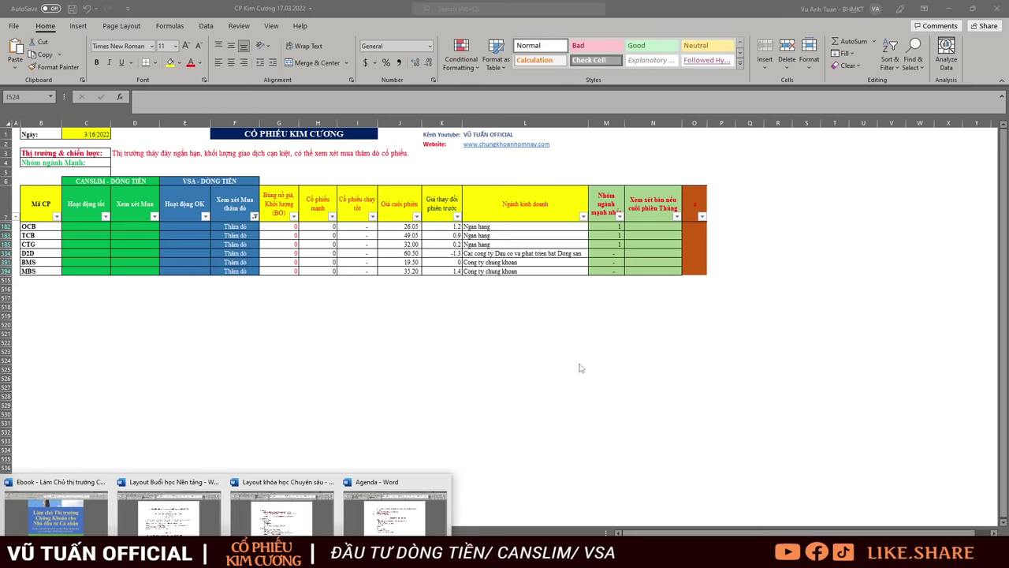
click(207, 487)
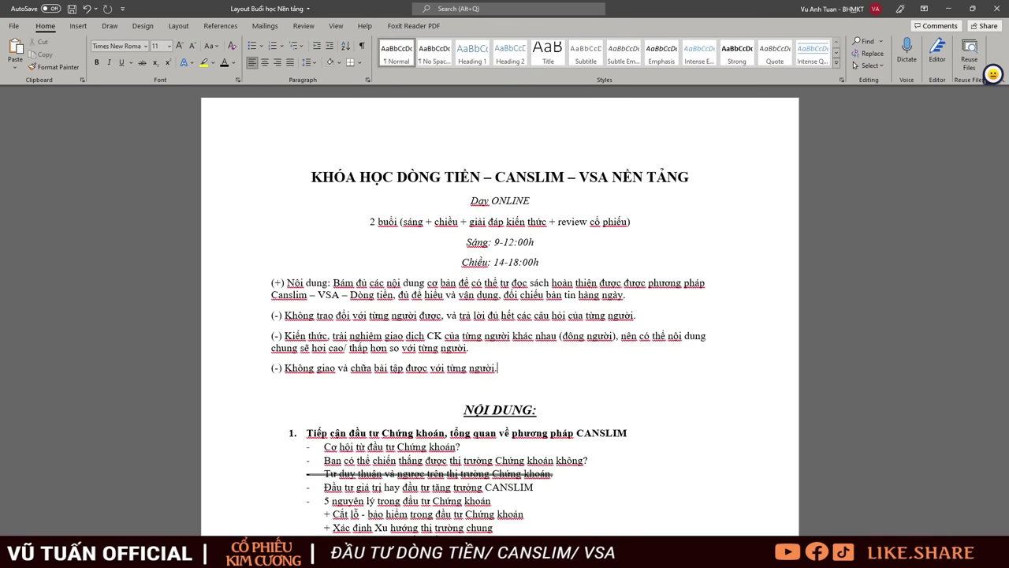
click(970, 557)
click(559, 230)
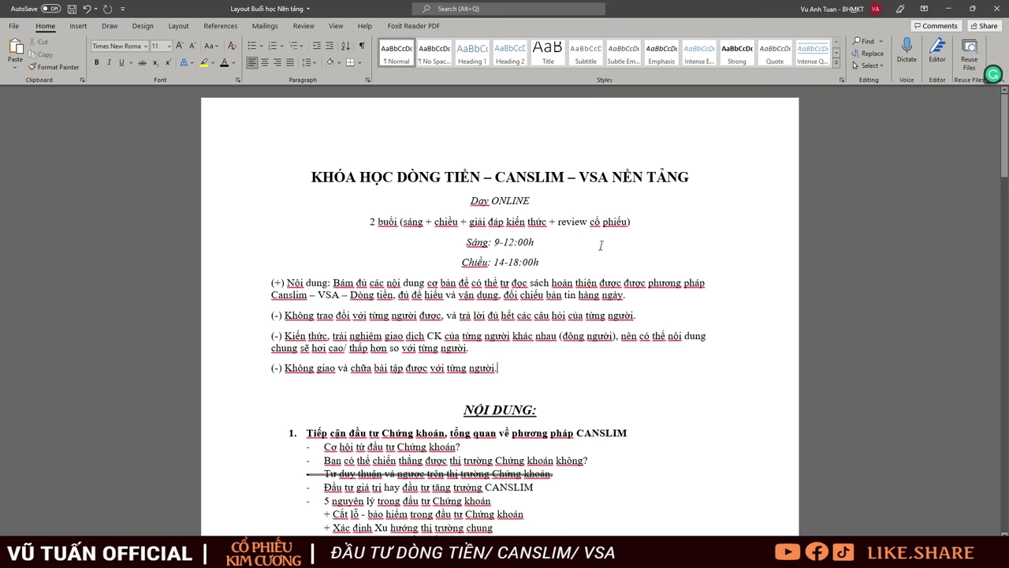
Read through the course introduction and the first topics under NỘI DUNG at a larger zoom.
scroll(601, 245, up, 2)
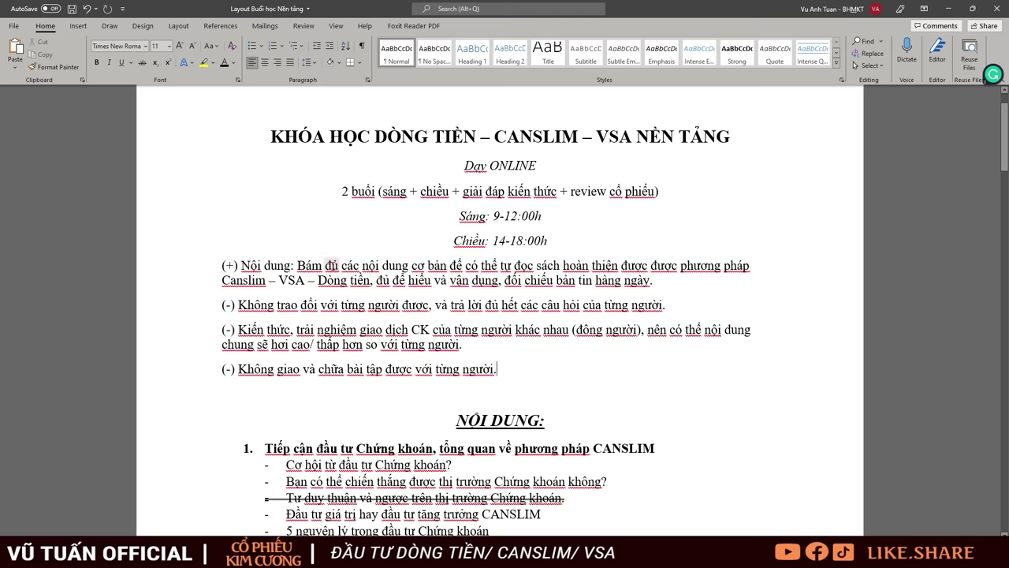
scroll(628, 307, down, 6)
scroll(628, 308, down, 8)
scroll(592, 308, up, 8)
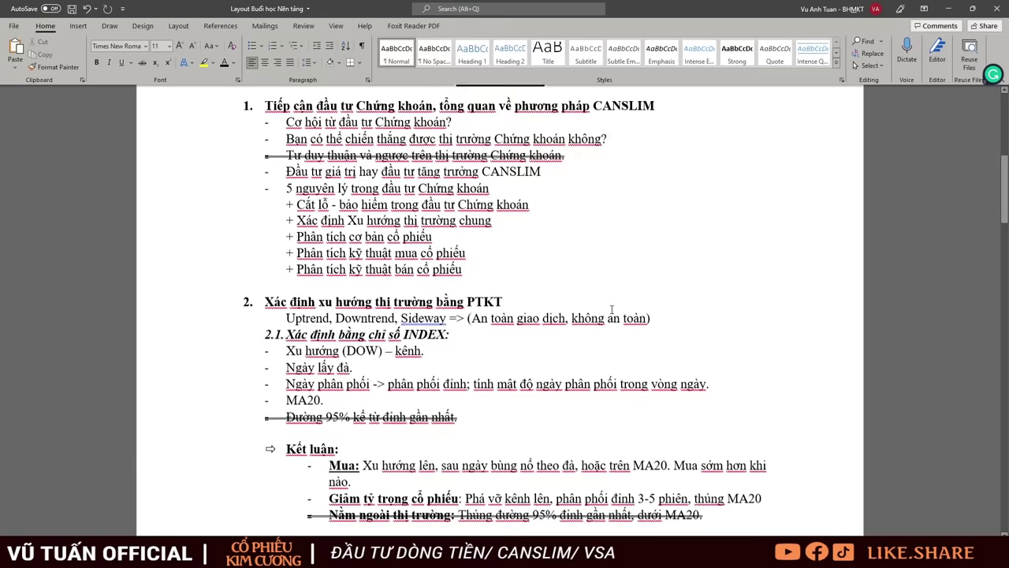
scroll(561, 309, up, 2)
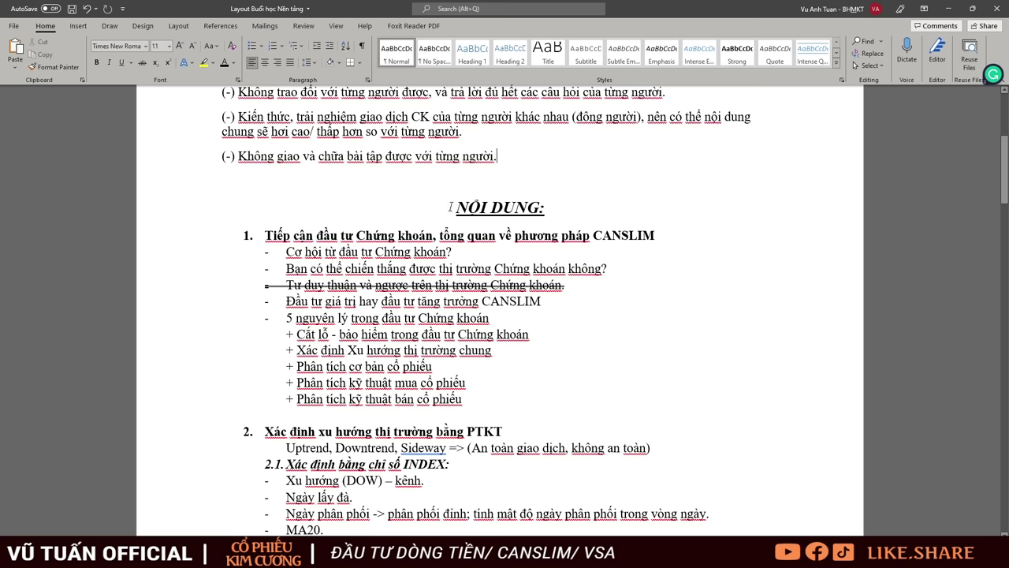
Read through topics 1 to 5 under NỘI DUNG and highlight the points listed under VSA.
click(679, 237)
scroll(558, 365, down, 12)
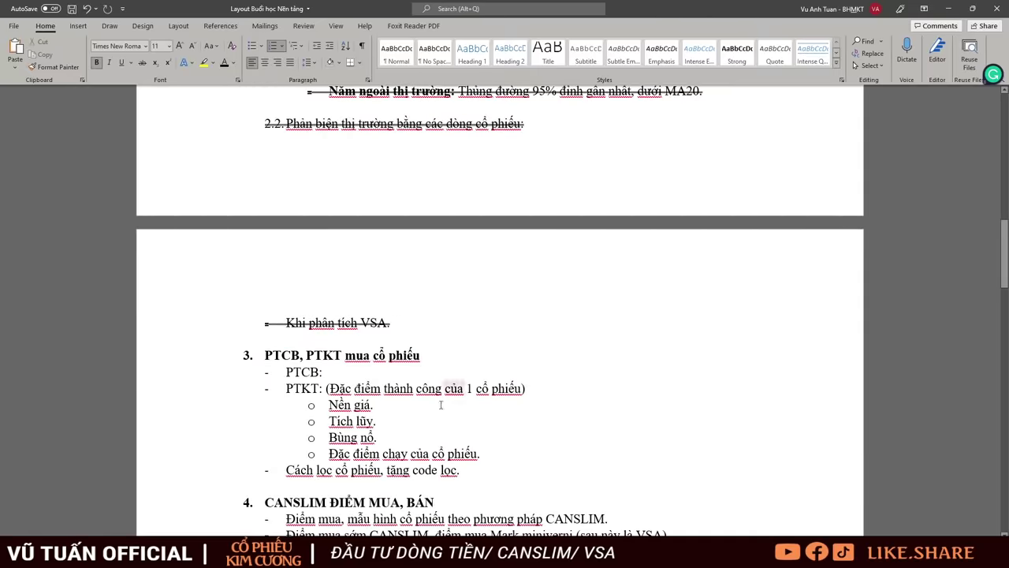
scroll(454, 421, down, 3)
scroll(599, 302, up, 15)
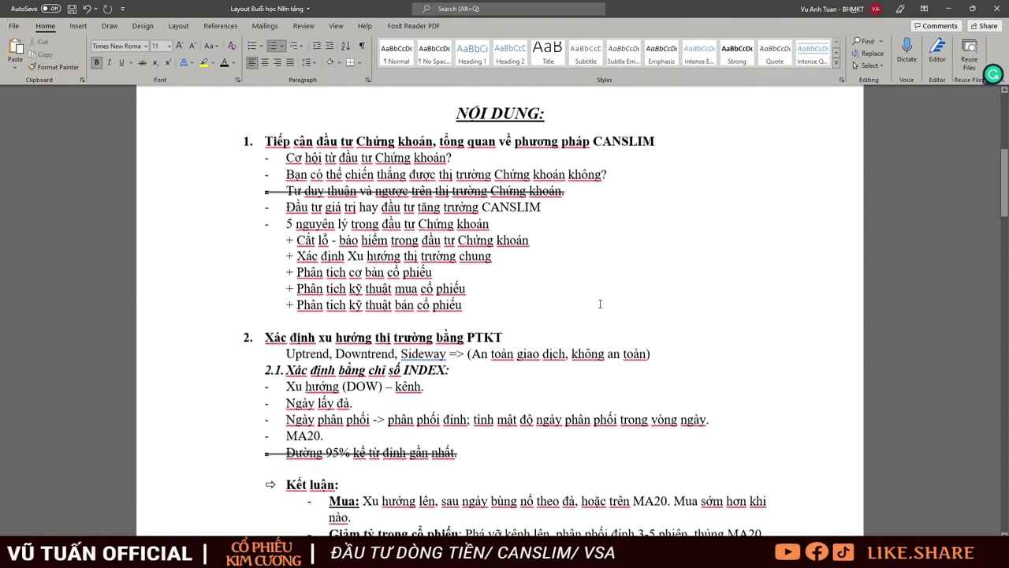
scroll(495, 356, down, 13)
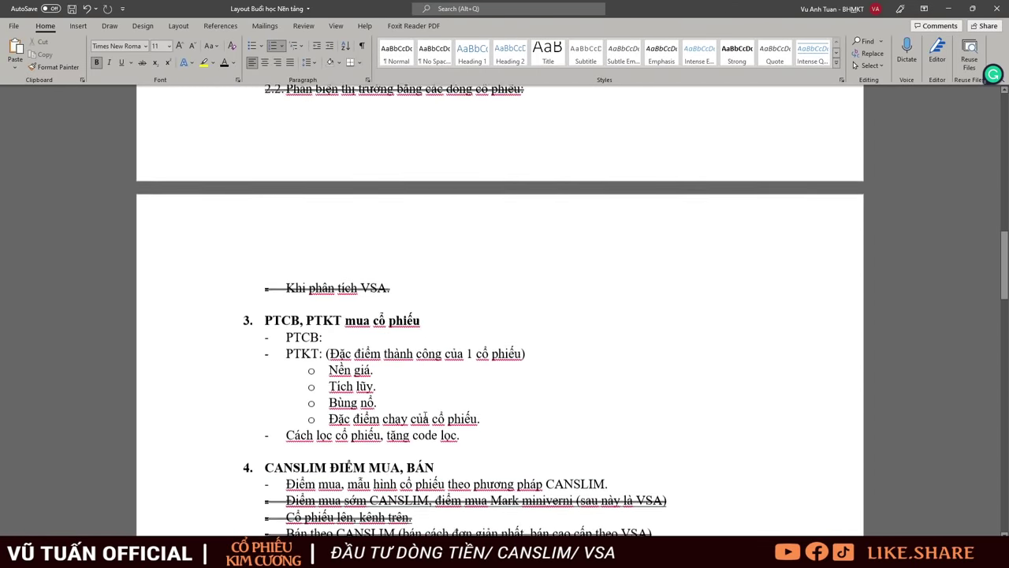
scroll(419, 413, down, 6)
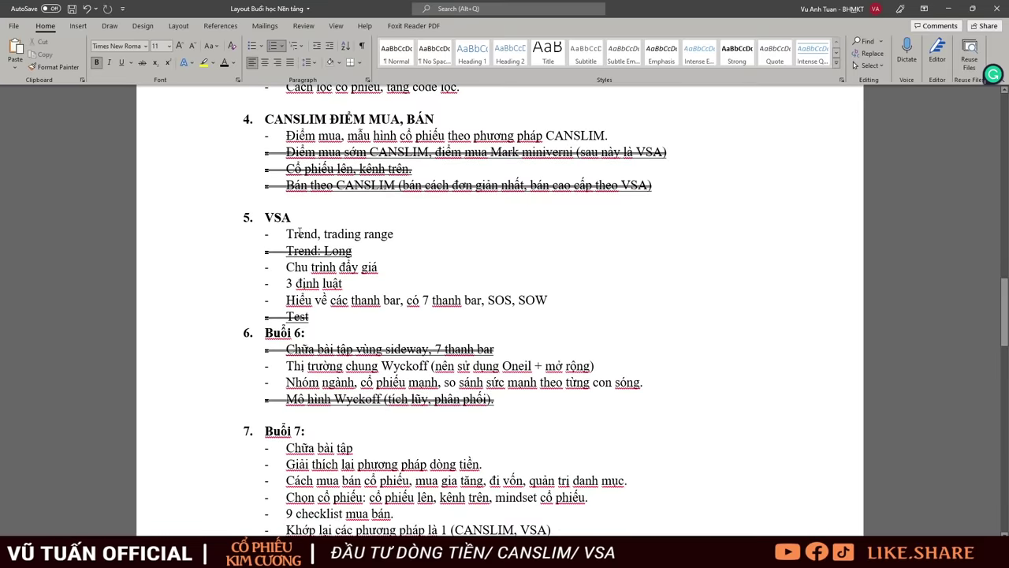
drag(300, 232, 547, 301)
scroll(628, 281, up, 10)
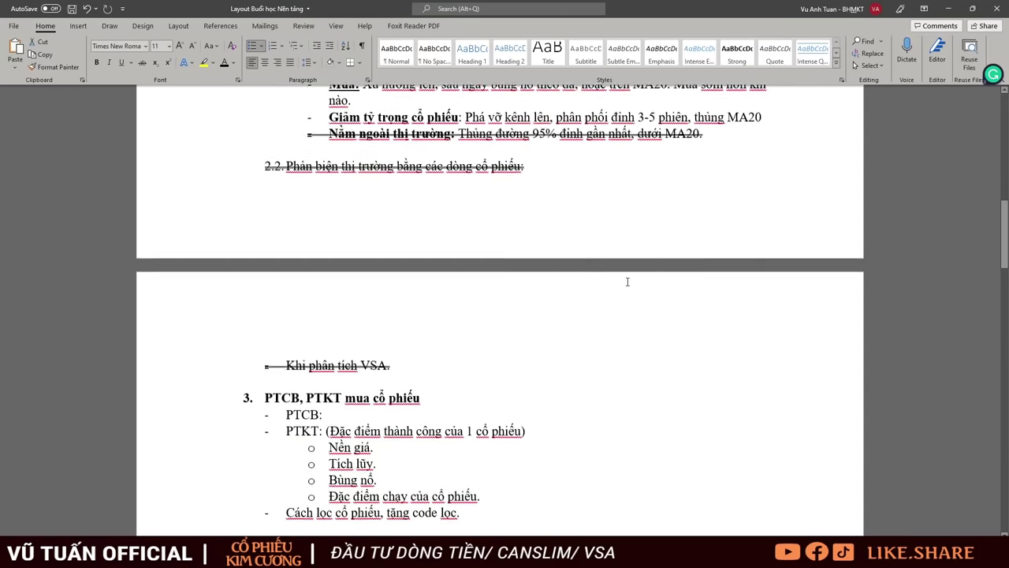
scroll(627, 281, down, 5)
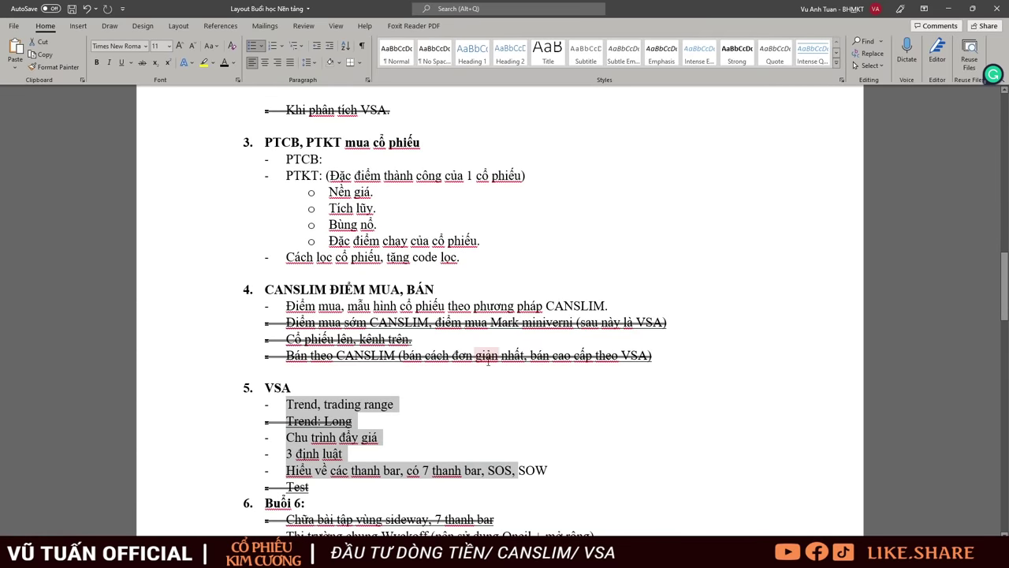
scroll(445, 327, down, 6)
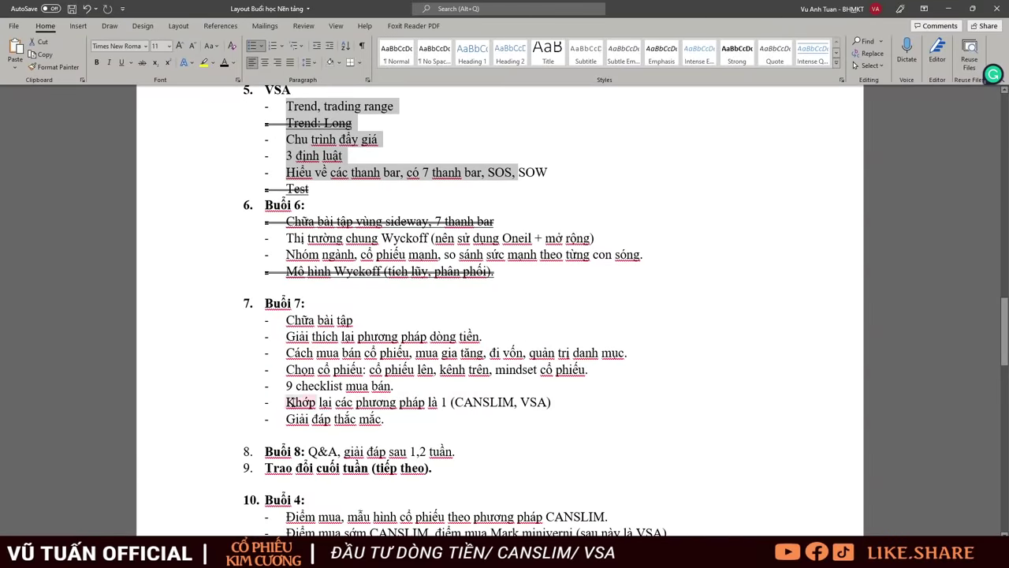
Review the remaining course sessions through the end of the outline, and reread topics 3 to 5.
scroll(579, 250, down, 12)
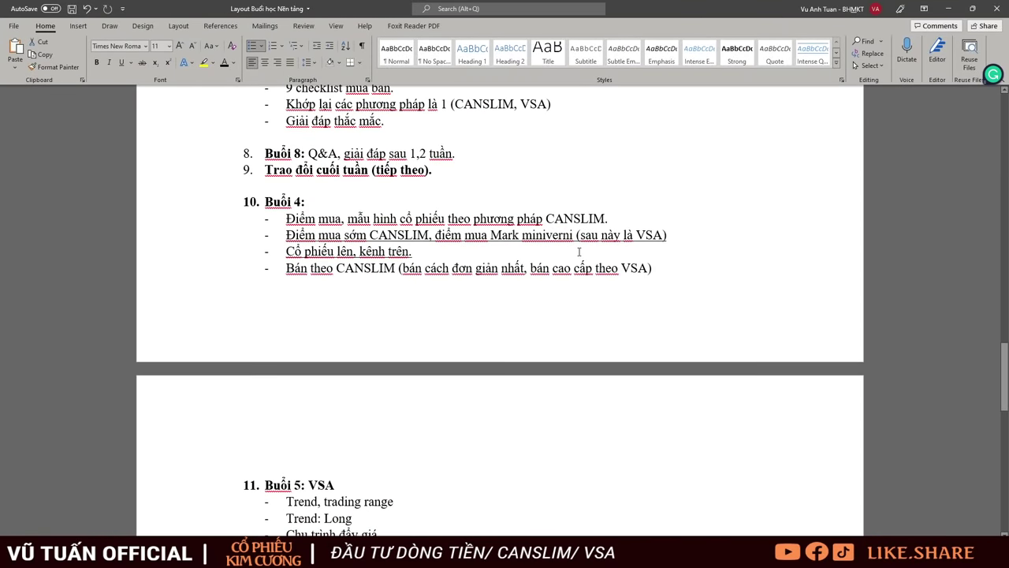
scroll(578, 250, down, 1)
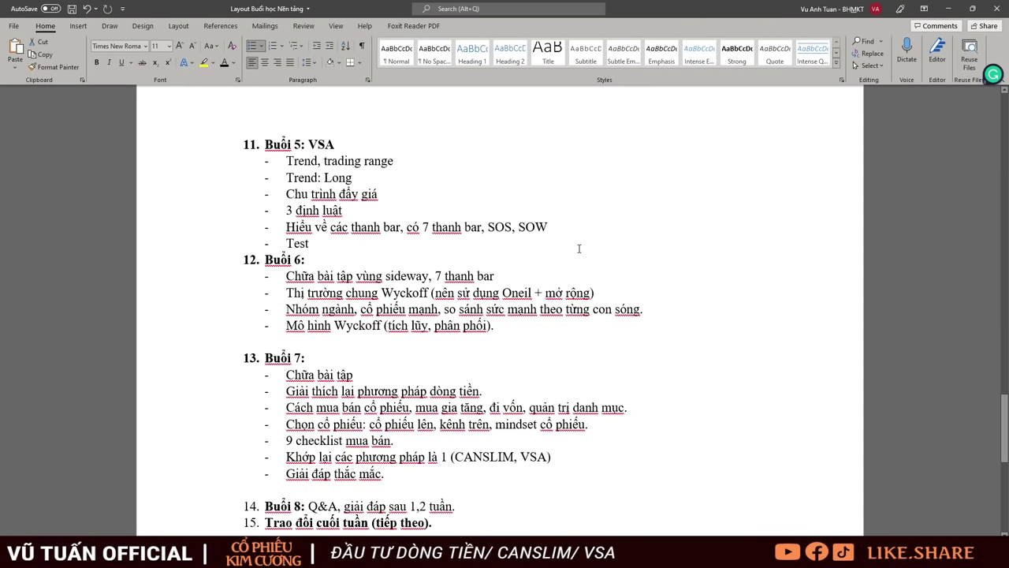
scroll(578, 249, down, 7)
scroll(579, 249, up, 11)
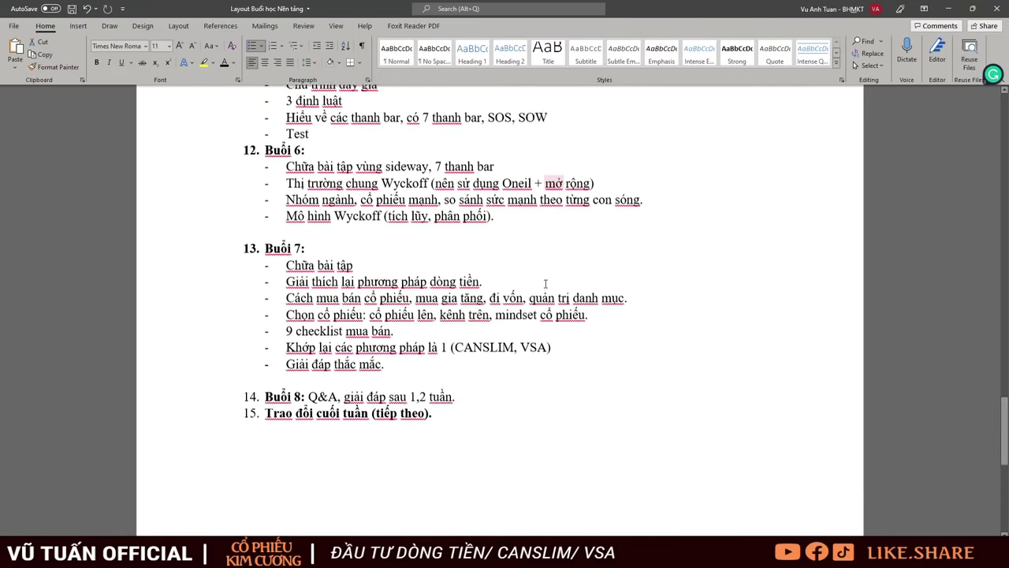
scroll(553, 285, up, 15)
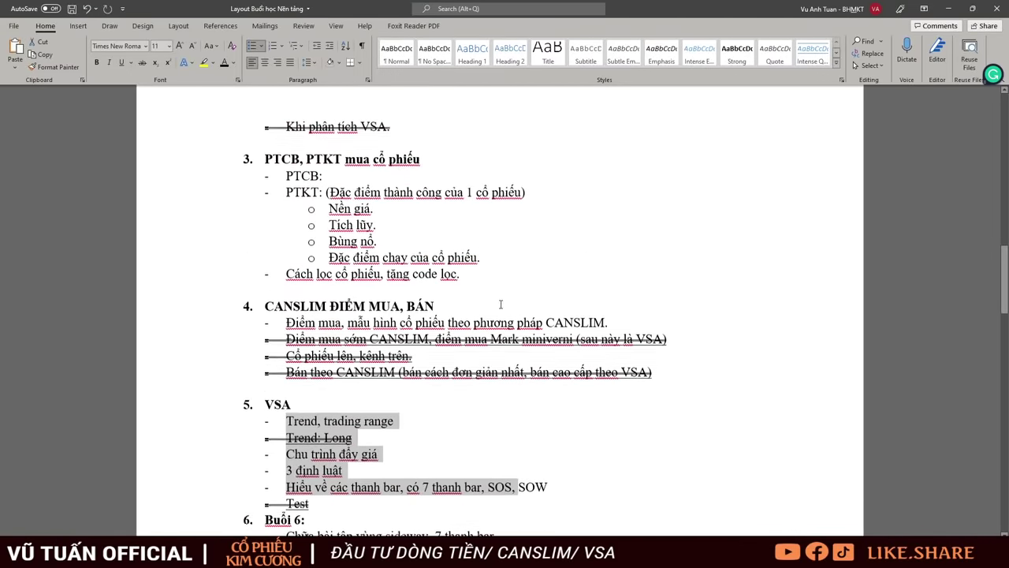
scroll(501, 304, up, 3)
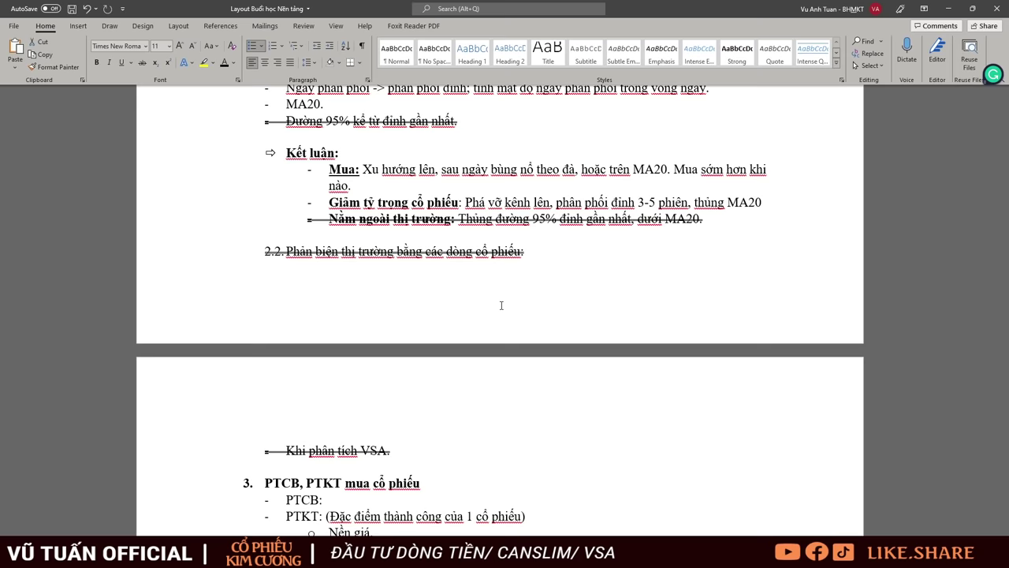
scroll(500, 305, down, 5)
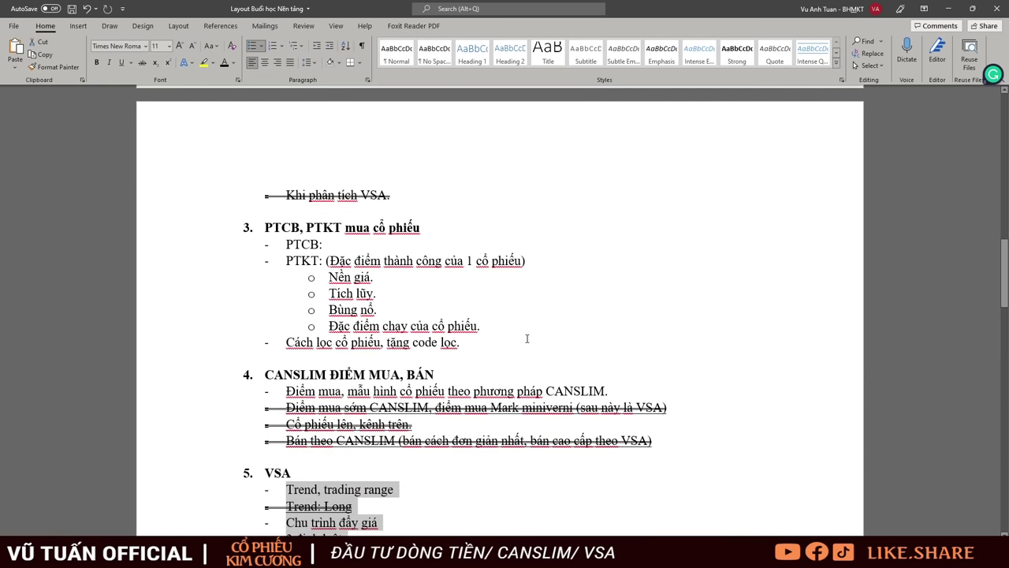
scroll(525, 360, down, 7)
scroll(530, 347, down, 5)
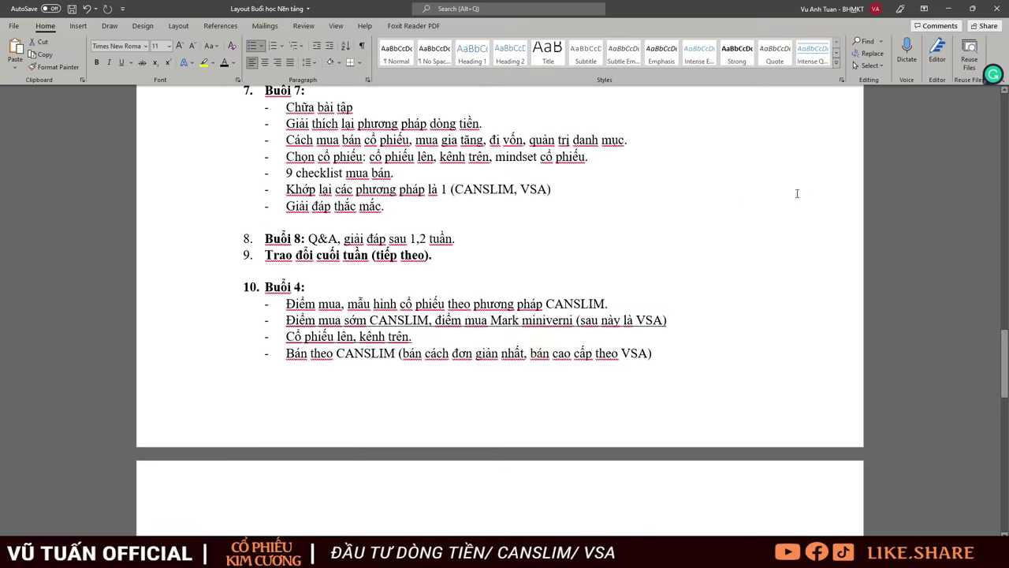
Append ", 20/3/2022" to the Dạy ONLINE line below the course title and save the document.
scroll(796, 194, up, 13)
scroll(796, 194, up, 12)
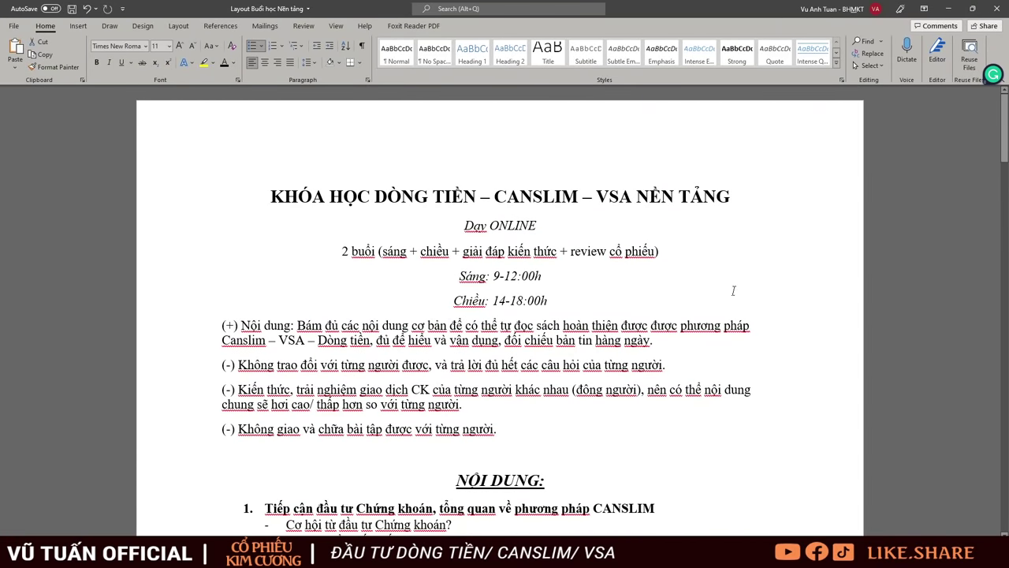
click(563, 227)
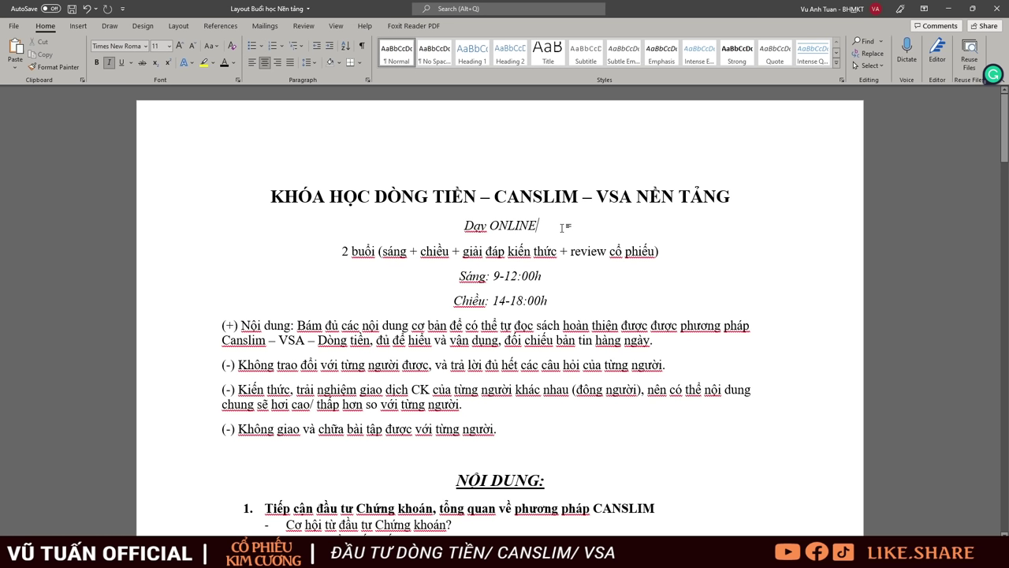
text(, 20)
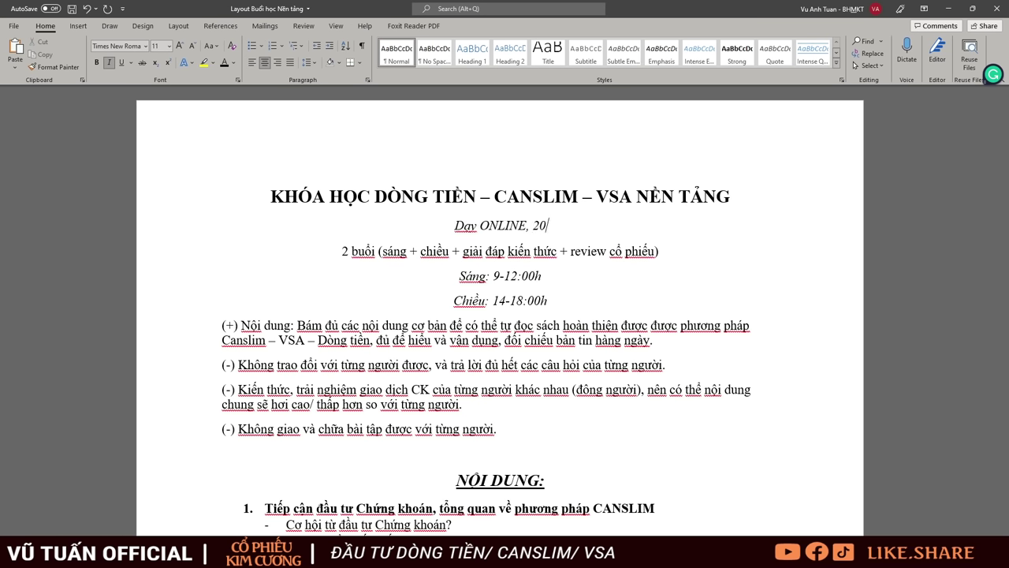
text(/3/)
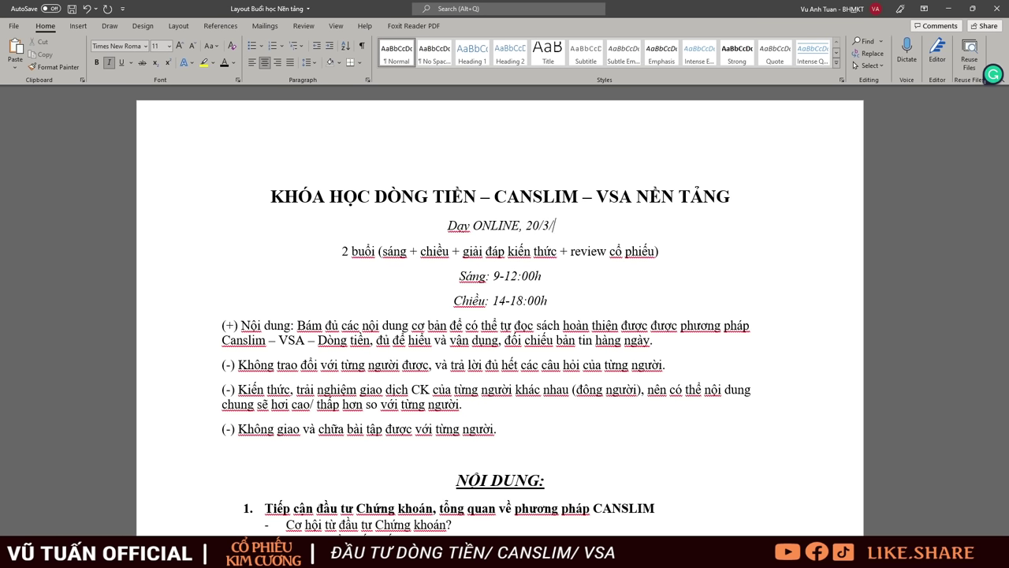
text(2022)
key(ctrl+s)
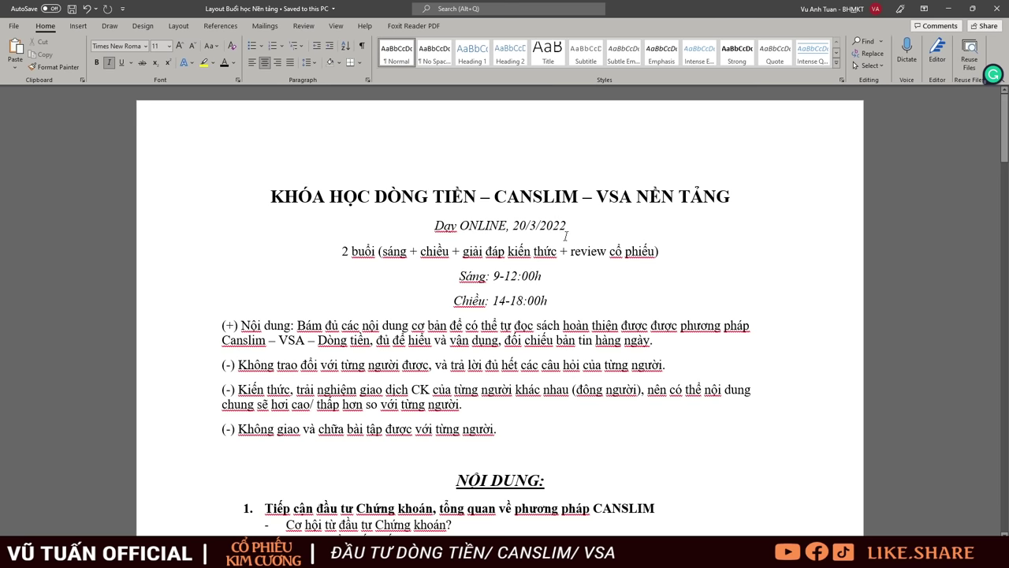
Switch to the CP Kim Cương 21.03.2022 workbook in Excel and check the Ngày date cell.
click(225, 556)
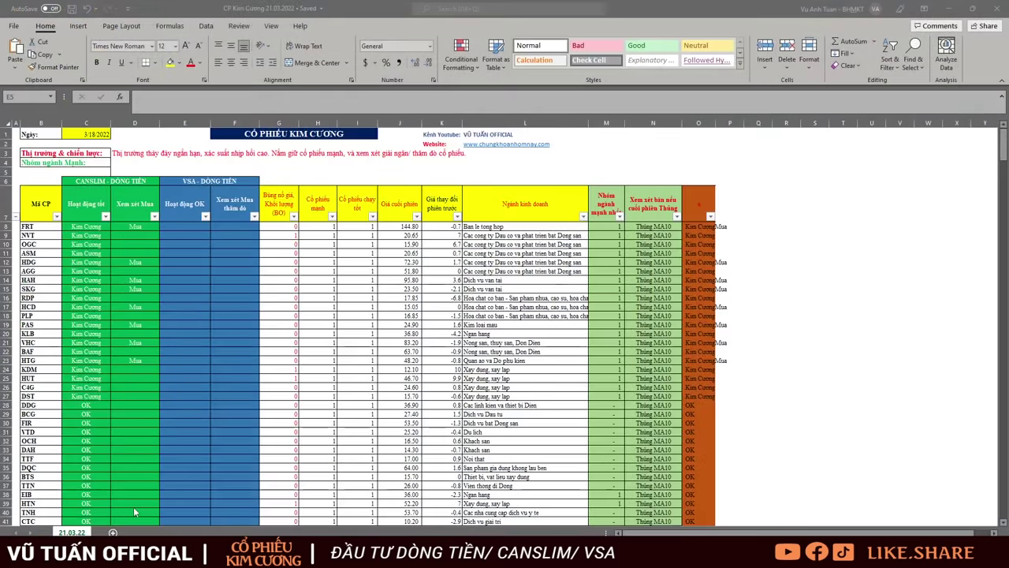
click(134, 506)
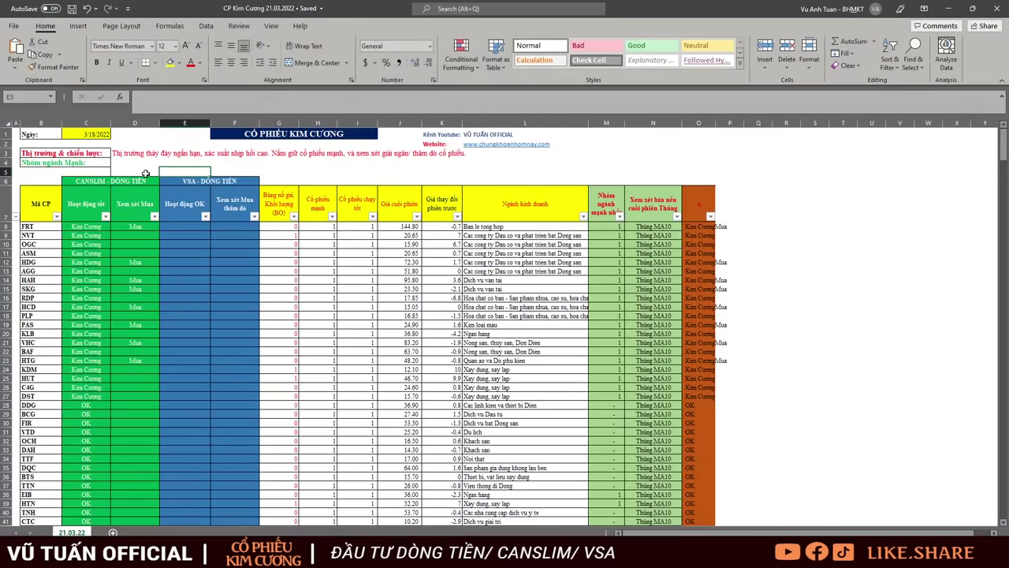
click(97, 134)
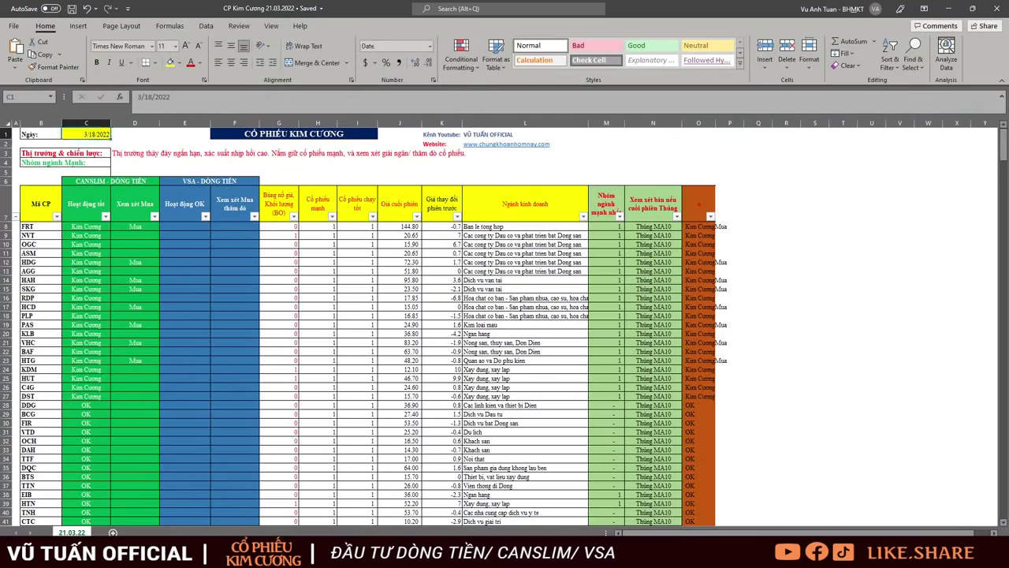
click(151, 317)
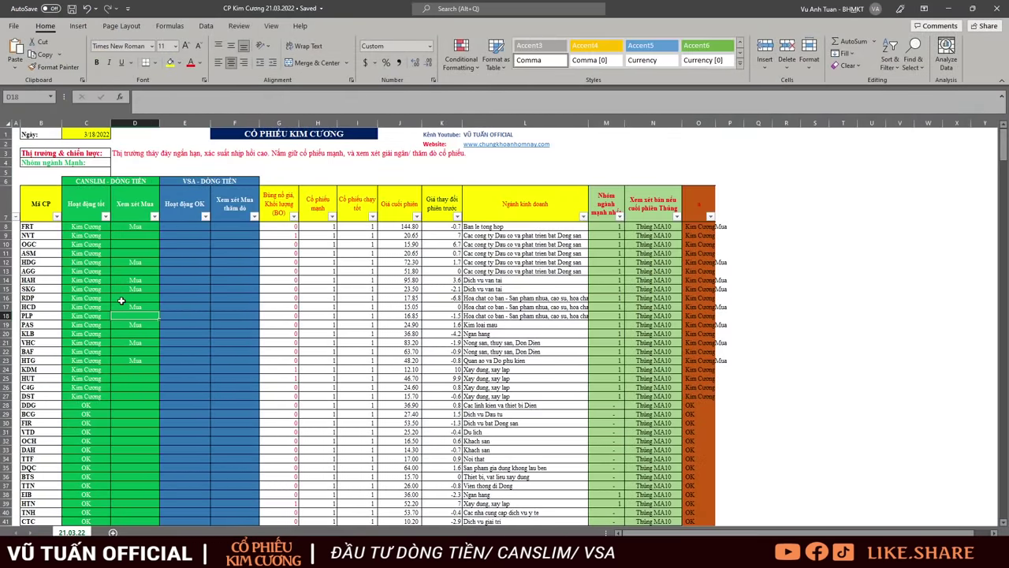
Highlight the Kim Cương stocks from FRT to DST, including their CANSLIM - DÒNG TIỀN entries and strong-industry flags.
drag(45, 228, 105, 389)
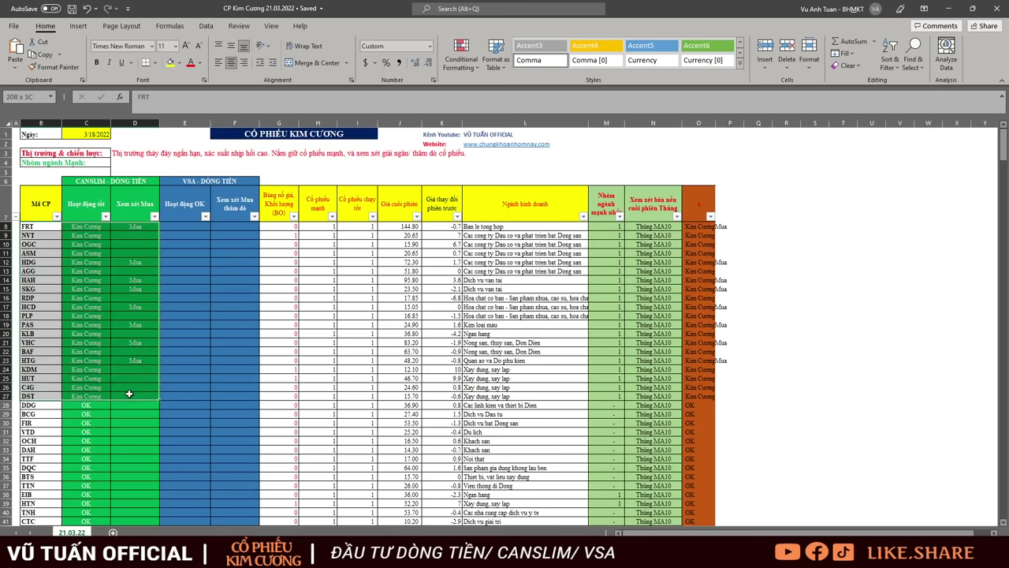
drag(113, 181, 113, 394)
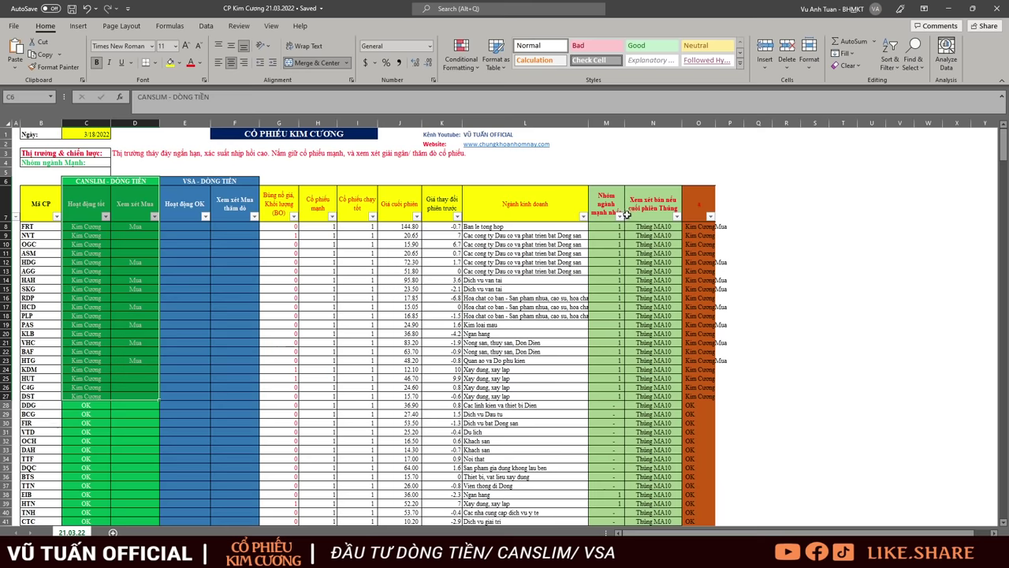
drag(616, 227, 623, 395)
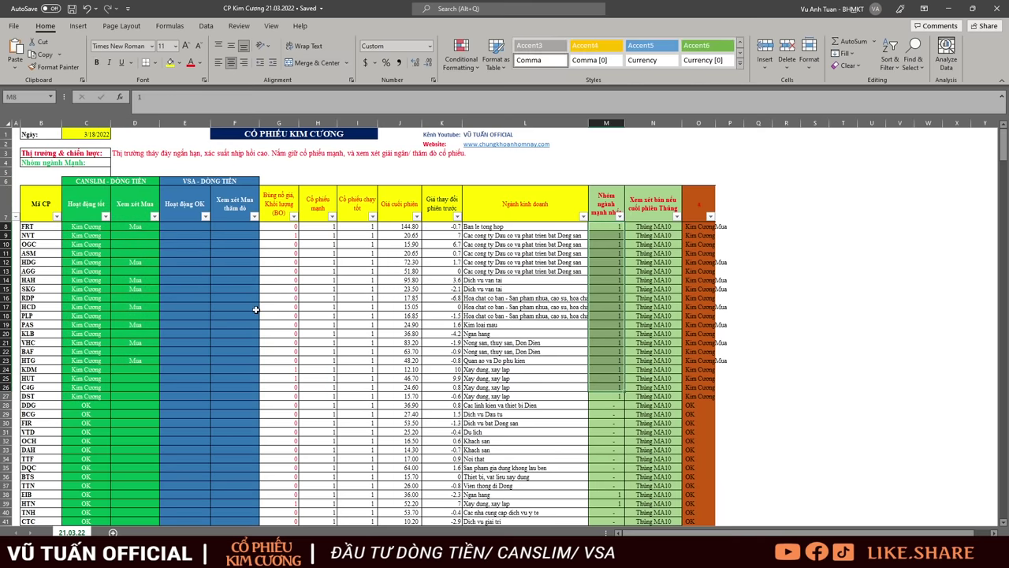
drag(87, 227, 89, 398)
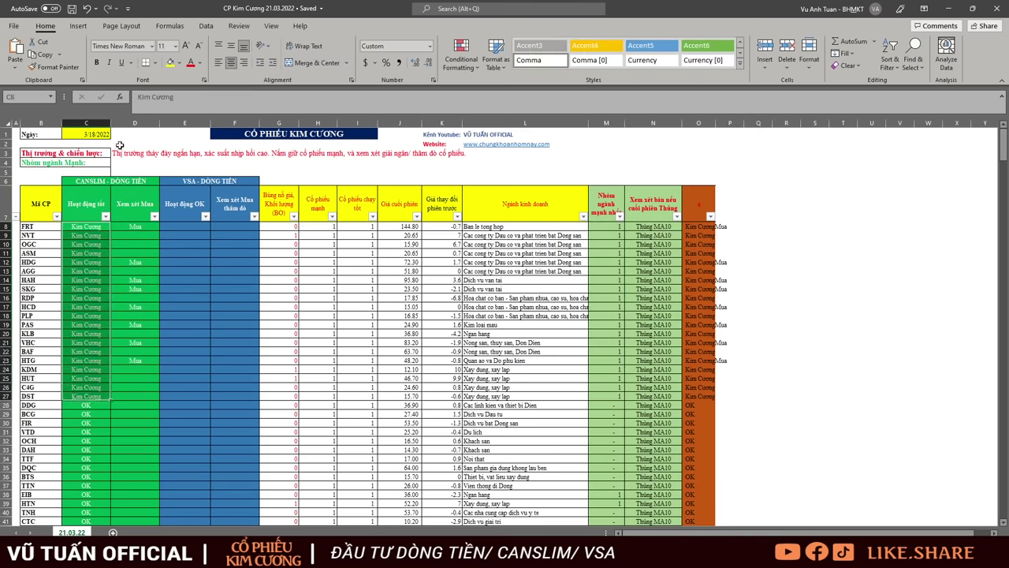
Filter the Xem xét Mua column to exclude blanks and highlight the remaining Mua stocks from FRT to HTG.
click(155, 218)
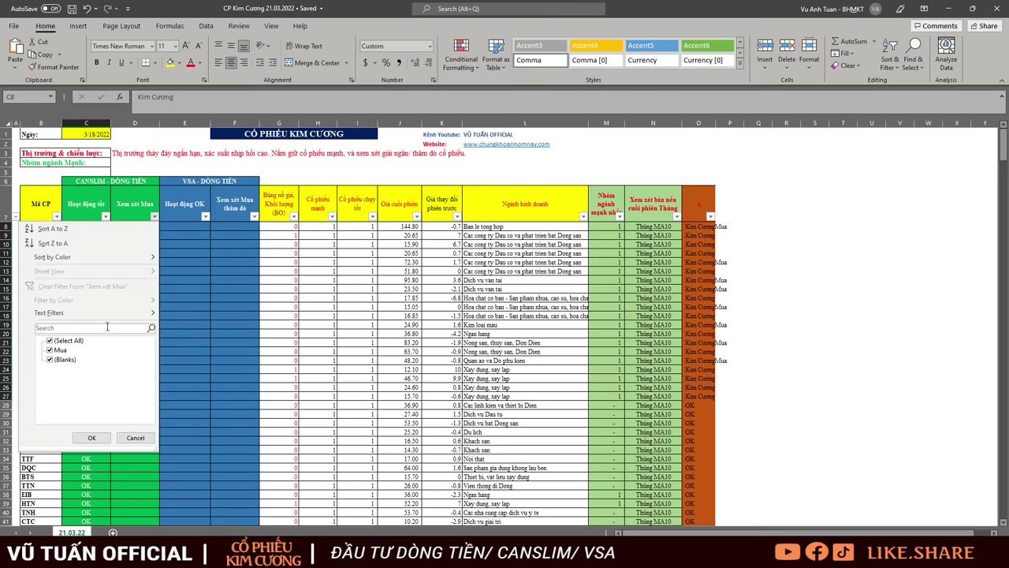
click(50, 360)
click(92, 437)
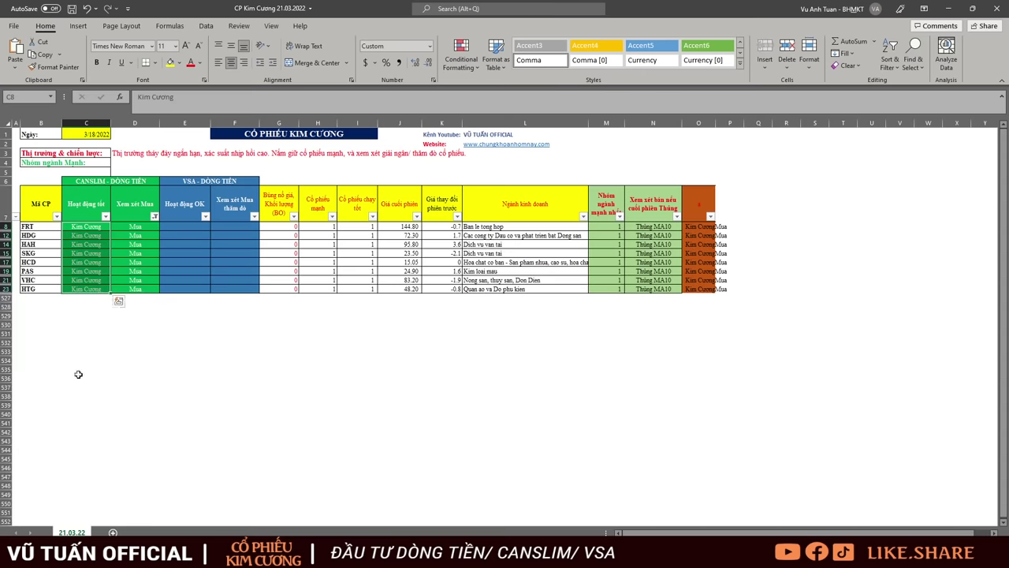
drag(36, 227, 134, 289)
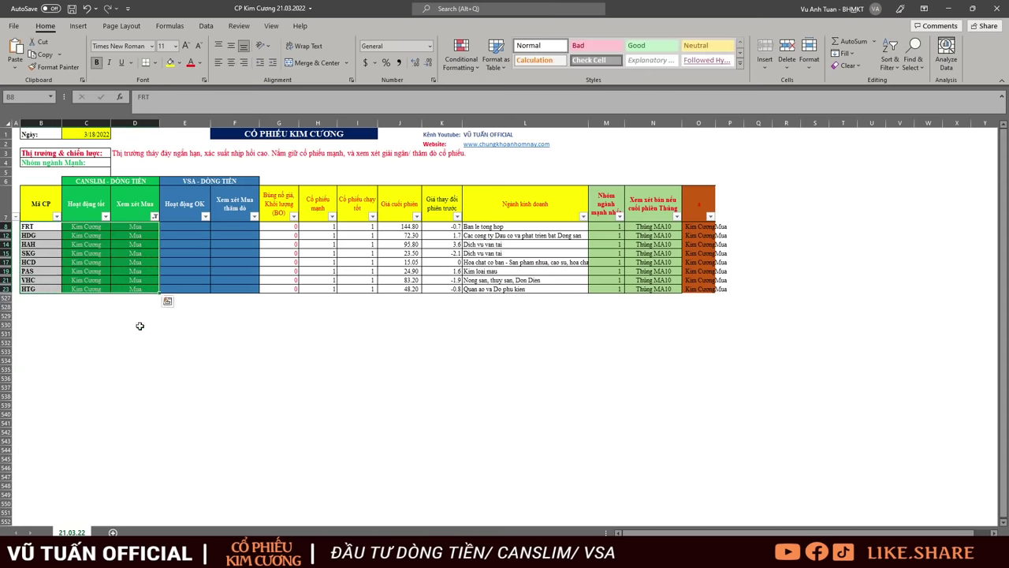
Go through the filtered tickers HAH, SKG, HCD and PAS in the Mã CP column.
click(50, 244)
click(49, 253)
click(52, 261)
click(54, 270)
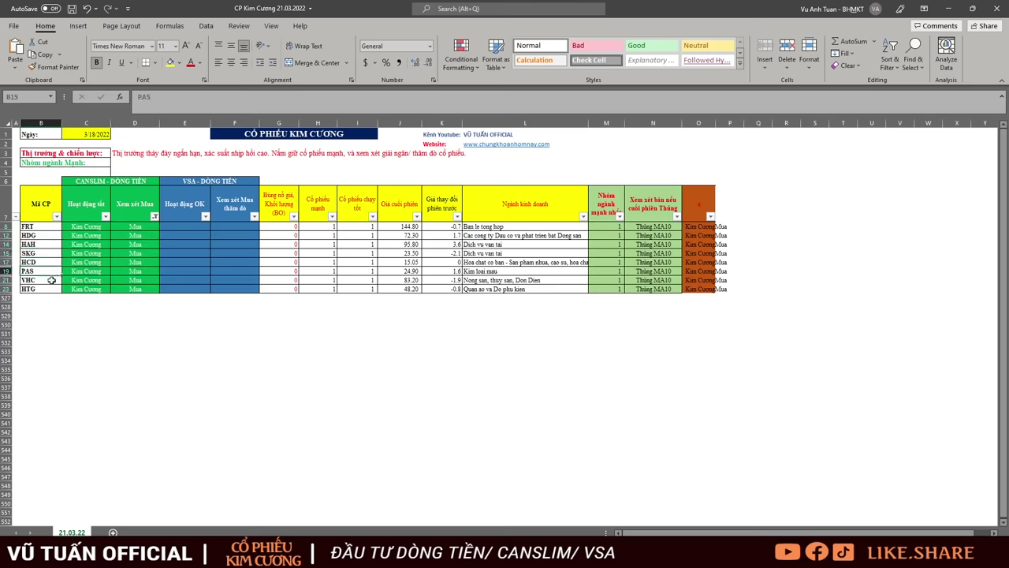
Clear the Xem xét Mua filter from the stock list.
click(147, 315)
key(alt+a)
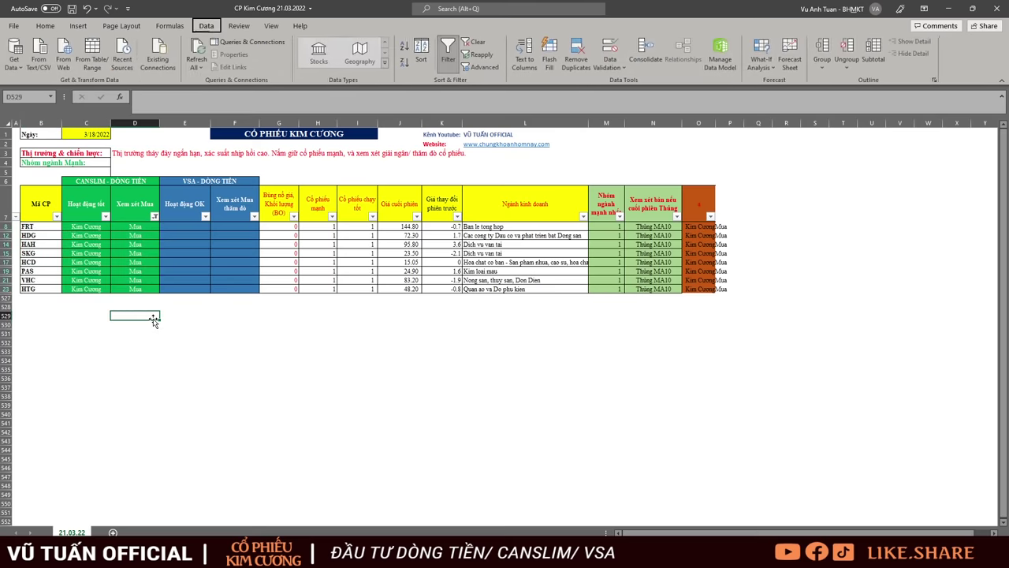
key(c)
click(136, 299)
Highlight the OK entries from DDG to FMC in the Hoạt động tốt column and compare them with the Kim Cương rows.
scroll(100, 268, down, 5)
drag(87, 239, 90, 371)
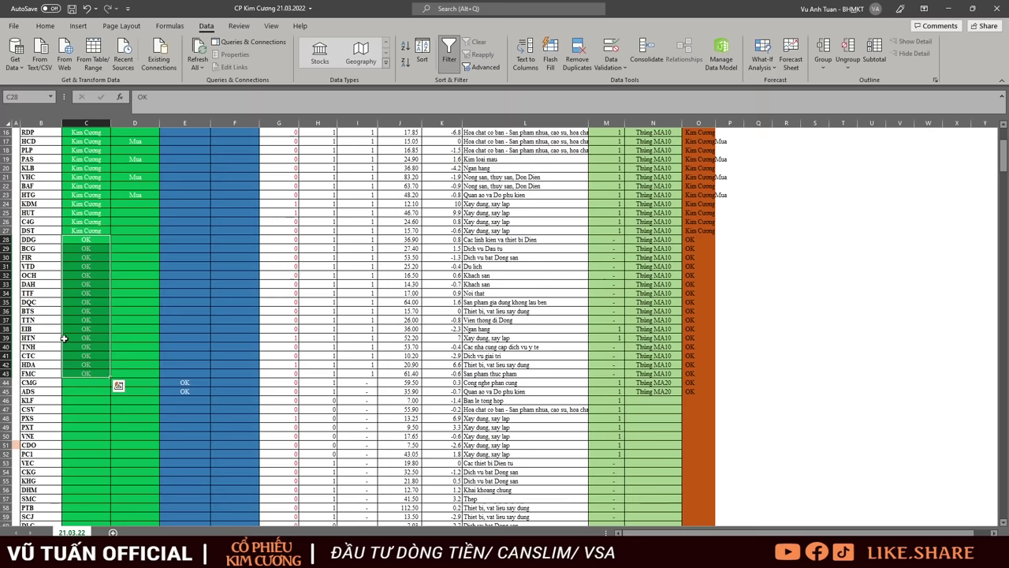
scroll(110, 315, up, 6)
scroll(115, 306, down, 5)
scroll(114, 306, down, 1)
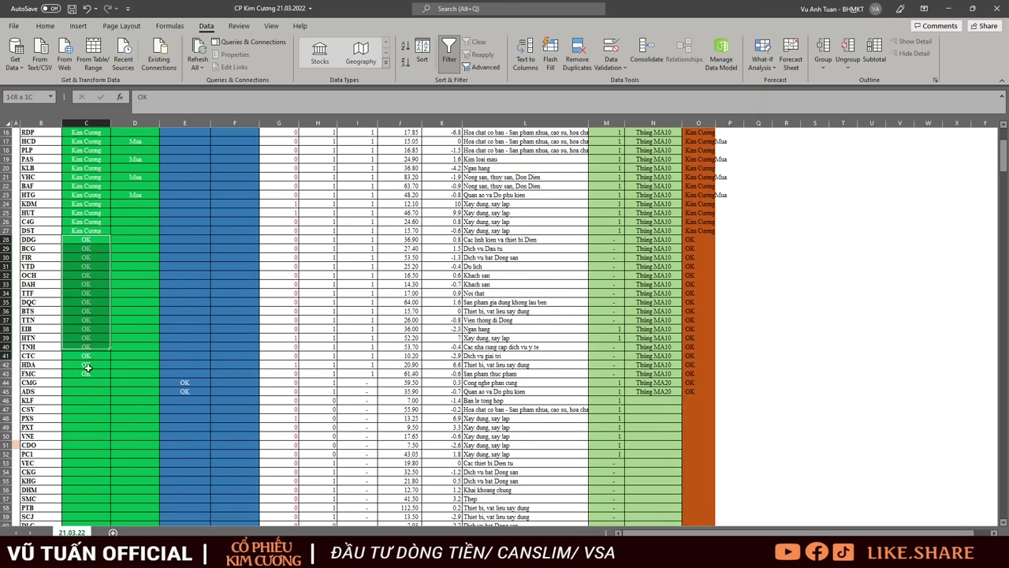
scroll(221, 288, up, 1)
scroll(221, 288, up, 5)
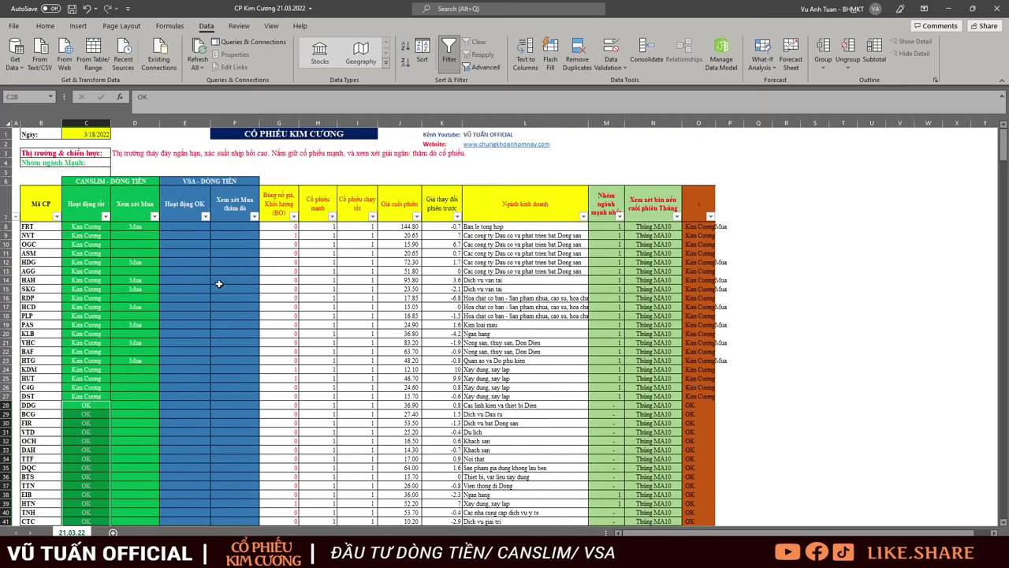
Check the OK entries for CMG and ADS in the Hoạt động OK column of the VSA section.
scroll(219, 281, down, 6)
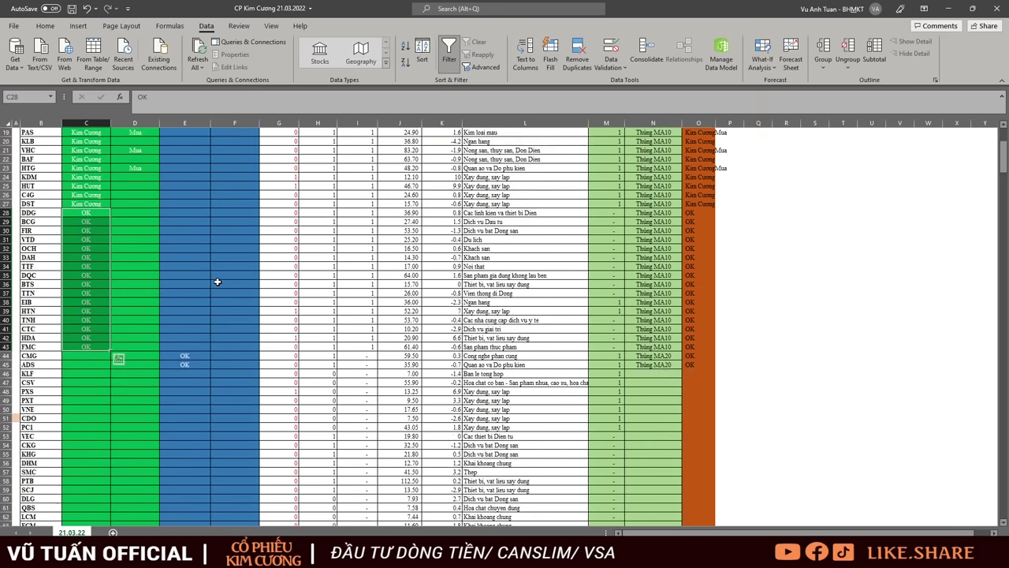
click(189, 357)
scroll(372, 292, up, 6)
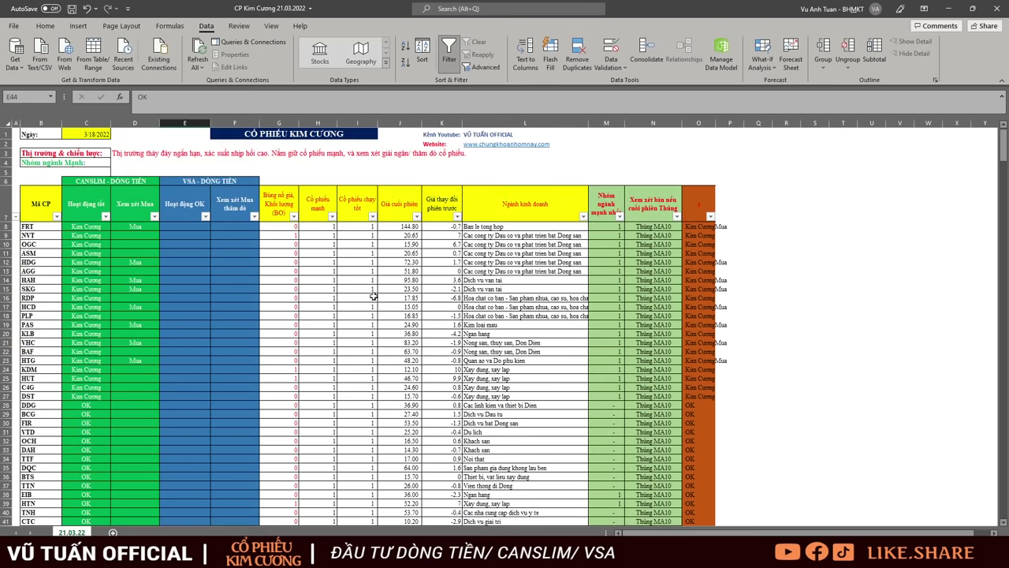
Filter the Xem xét Mua thăm dò column to exclude blanks and highlight the tickers SZC, MBS and BSI.
click(254, 216)
click(165, 360)
click(191, 437)
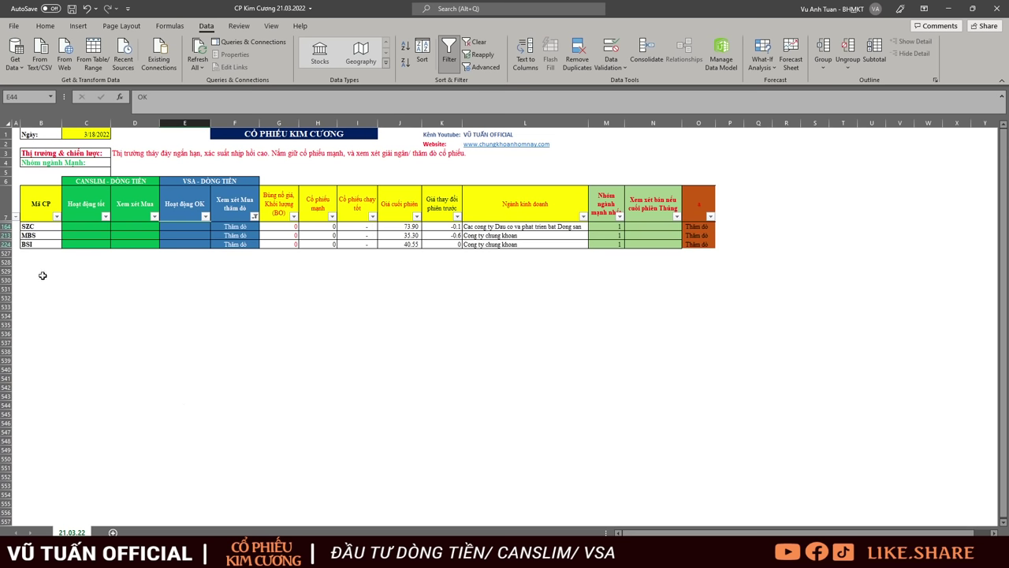
drag(38, 223, 39, 244)
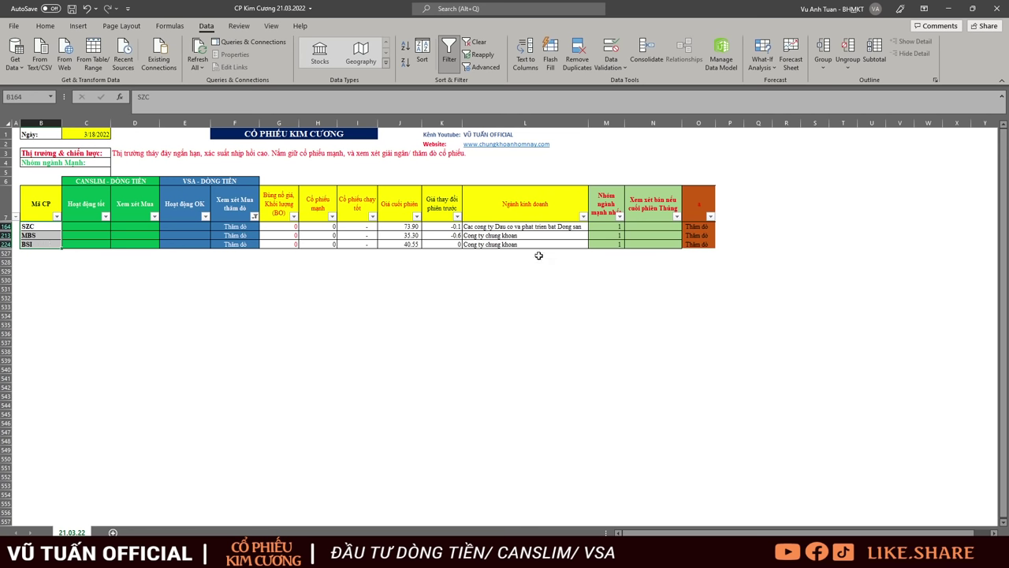
Clear the Xem xét Mua thăm dò filter from the stock list.
key(alt)
key(a)
key(c)
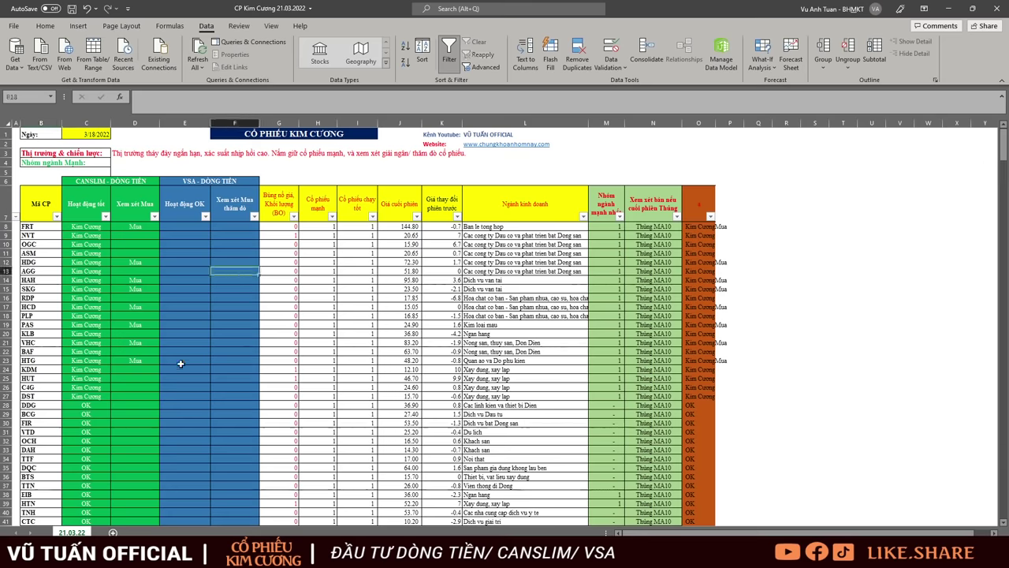
Switch to AmiBroker, widen the Analysis3 panel to show the result columns from Ticker onward, and run the exploration for 3/18/2022.
key(alt+Tab)
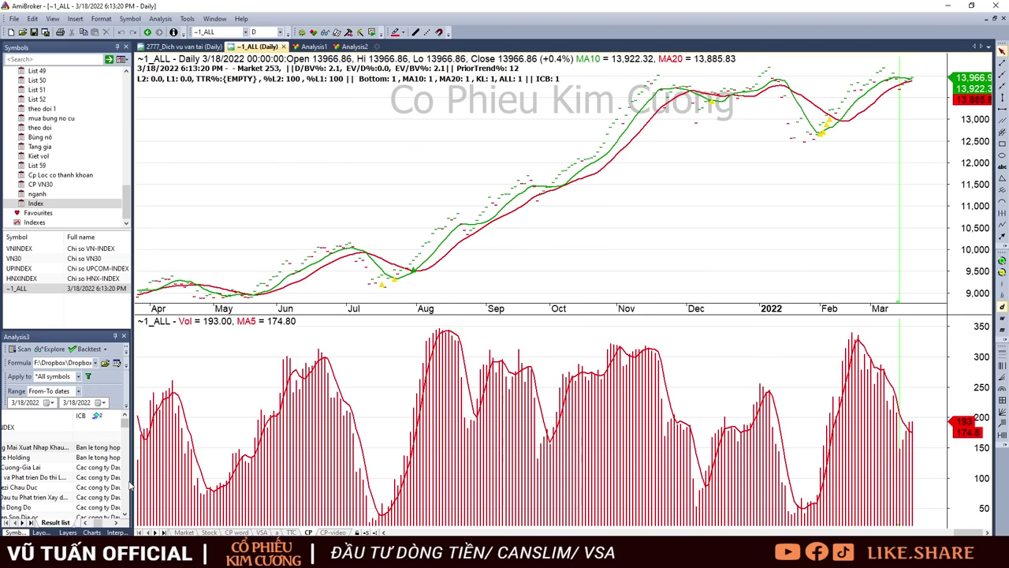
drag(130, 477, 775, 511)
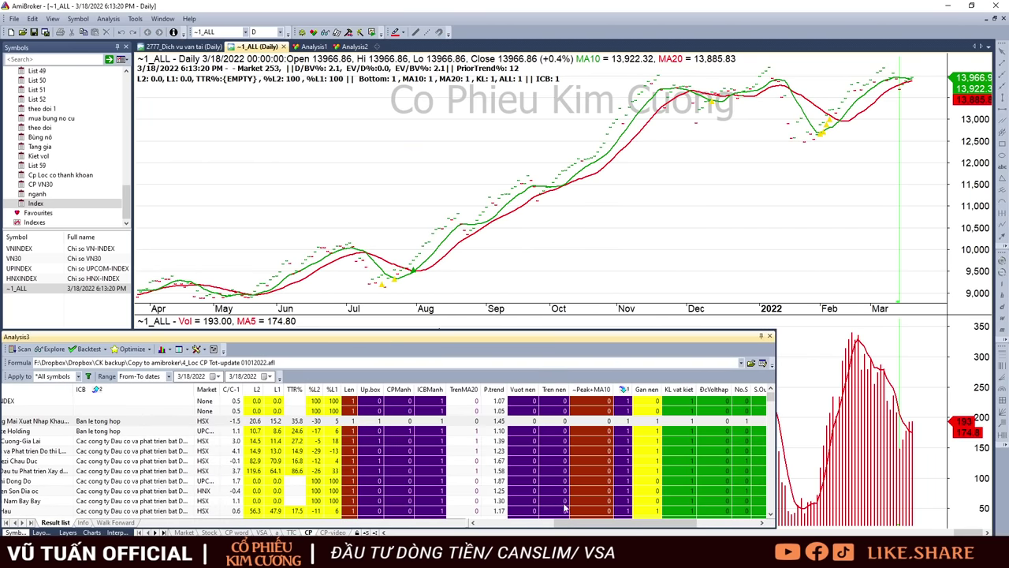
drag(587, 525, 516, 526)
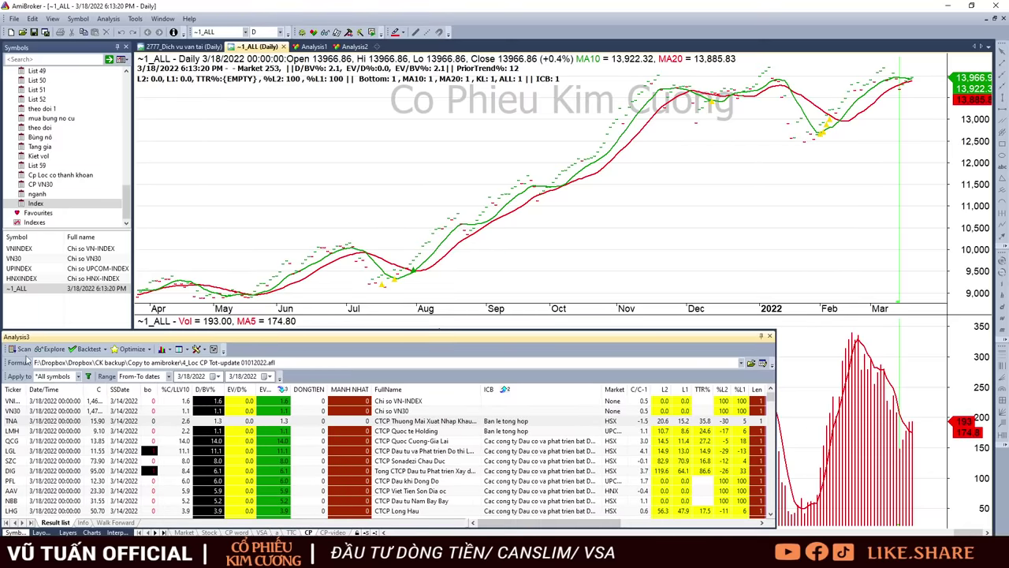
click(52, 348)
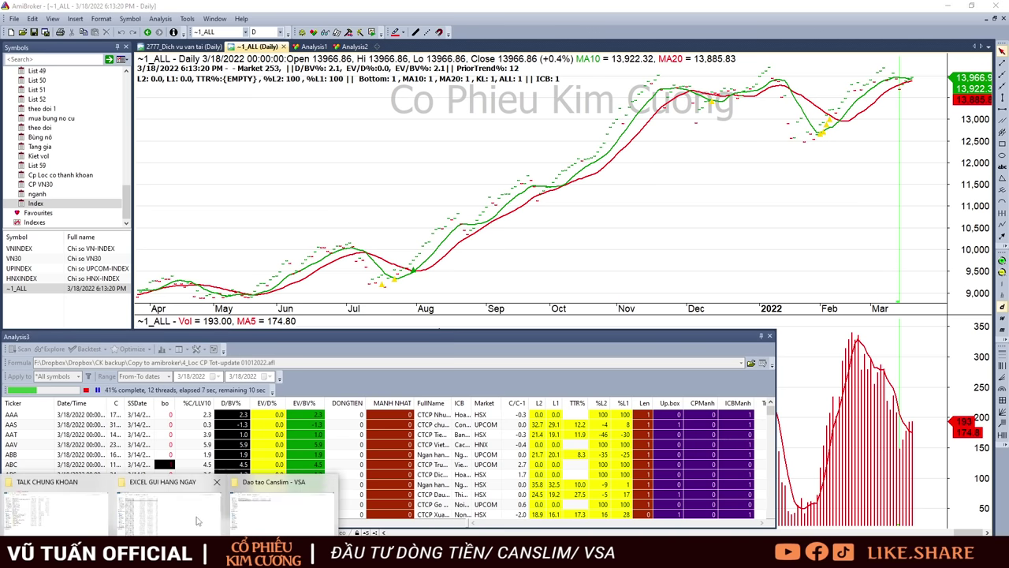
click(236, 485)
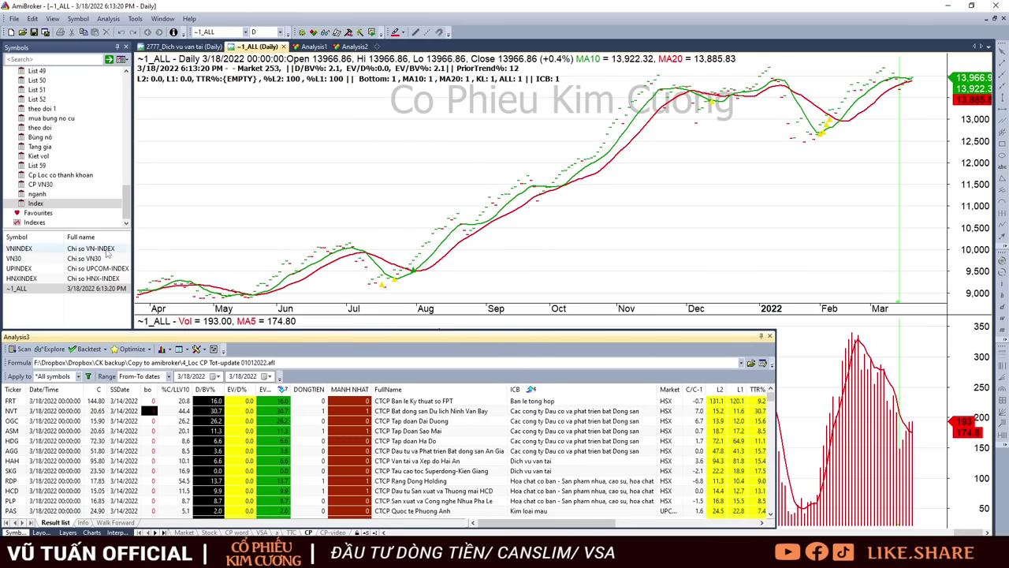
click(385, 202)
Open the VNINDEX daily chart and extend its visible range back to December 2019.
click(111, 251)
click(791, 163)
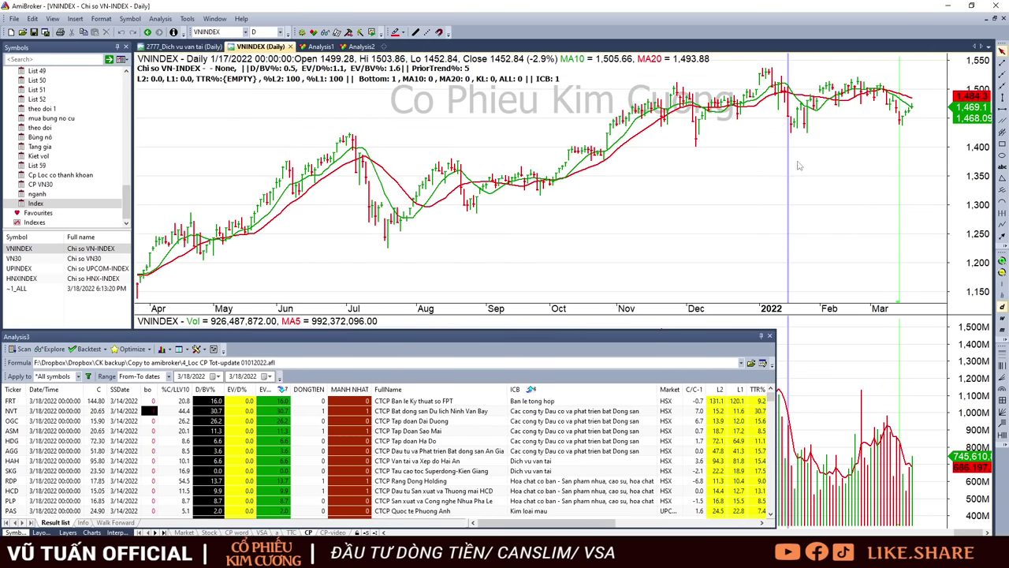
click(1001, 273)
click(1001, 272)
click(1002, 272)
click(1001, 273)
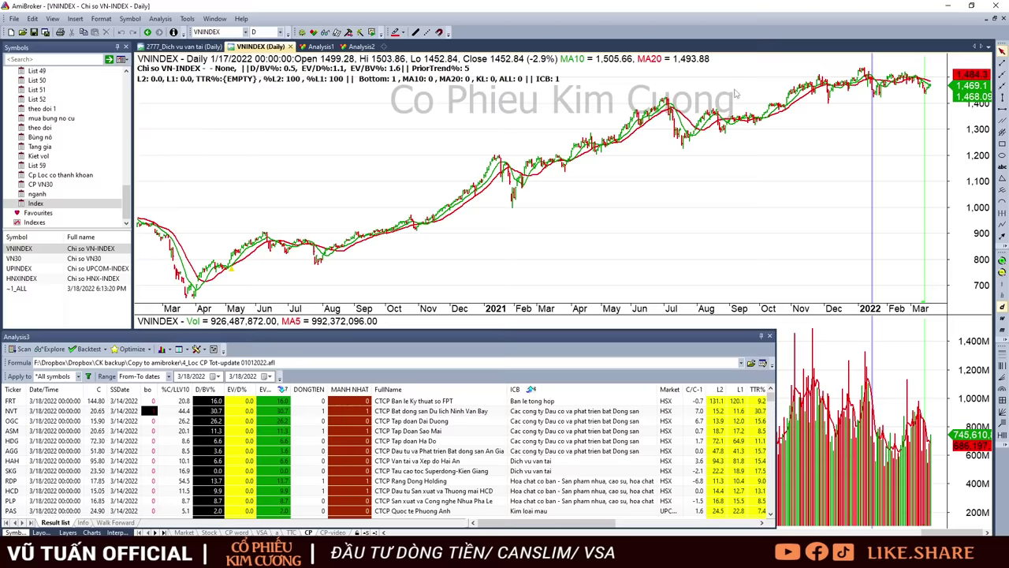
click(940, 218)
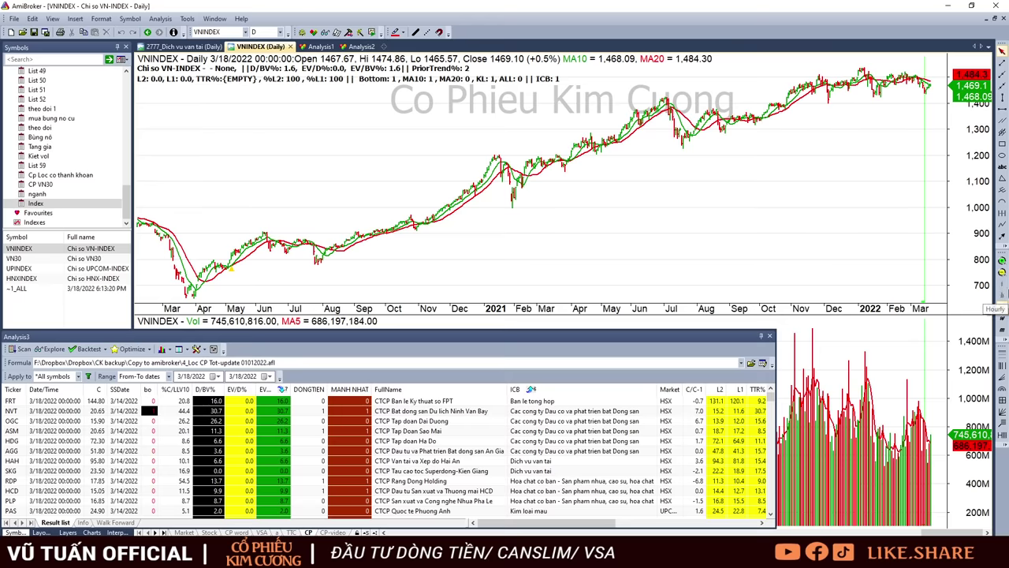
click(1001, 273)
mouse_move(553, 268)
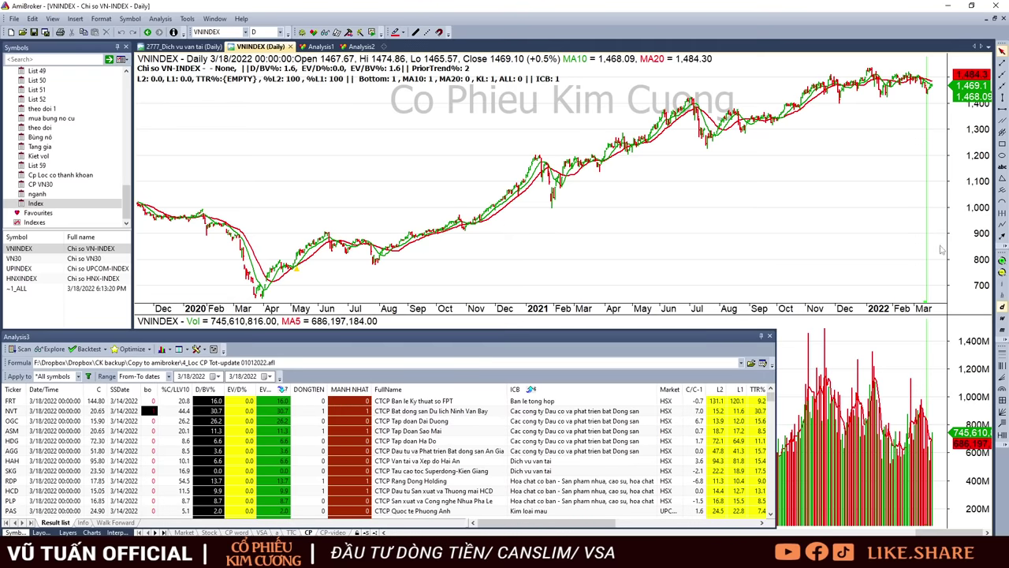
Examine the VNINDEX rises and pullbacks from August 2020 to November 2021, comparing the January and July 2021 declines.
click(384, 250)
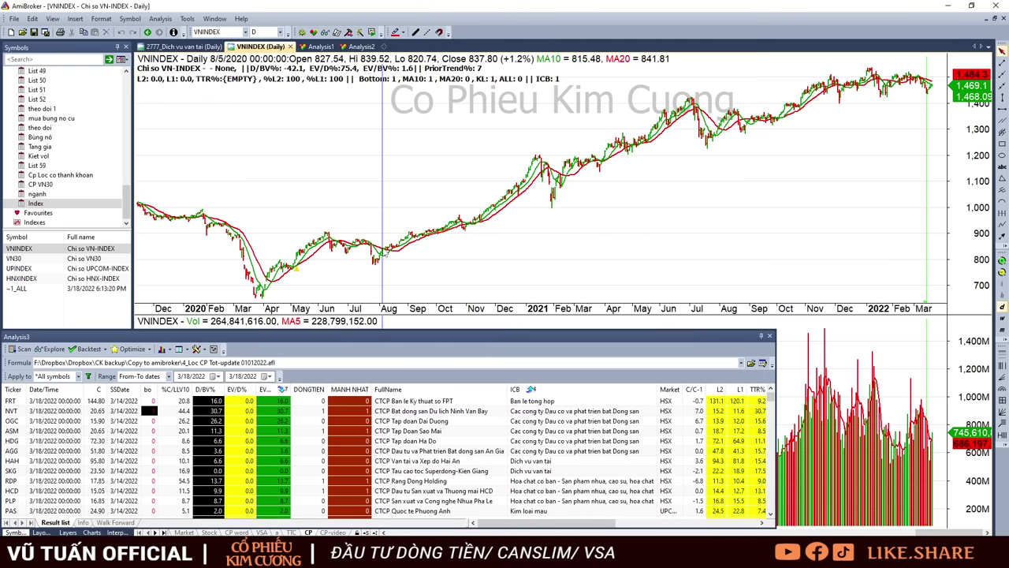
click(543, 163)
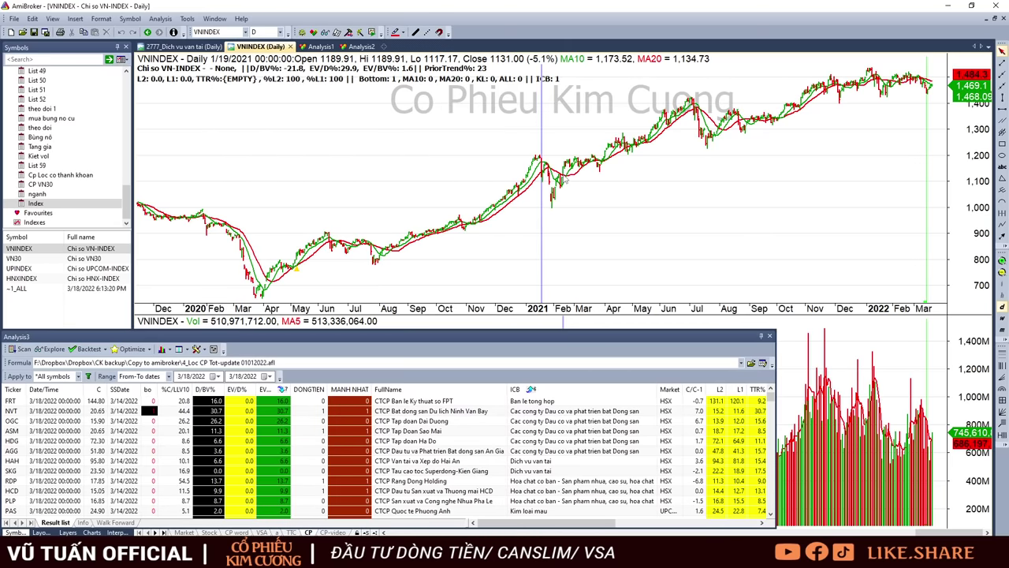
click(565, 176)
click(699, 119)
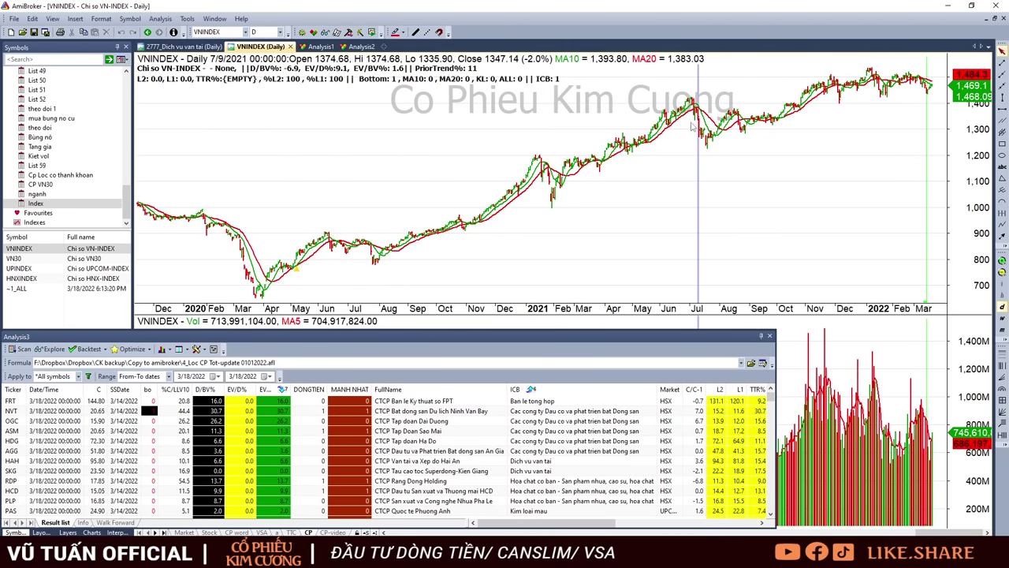
click(553, 179)
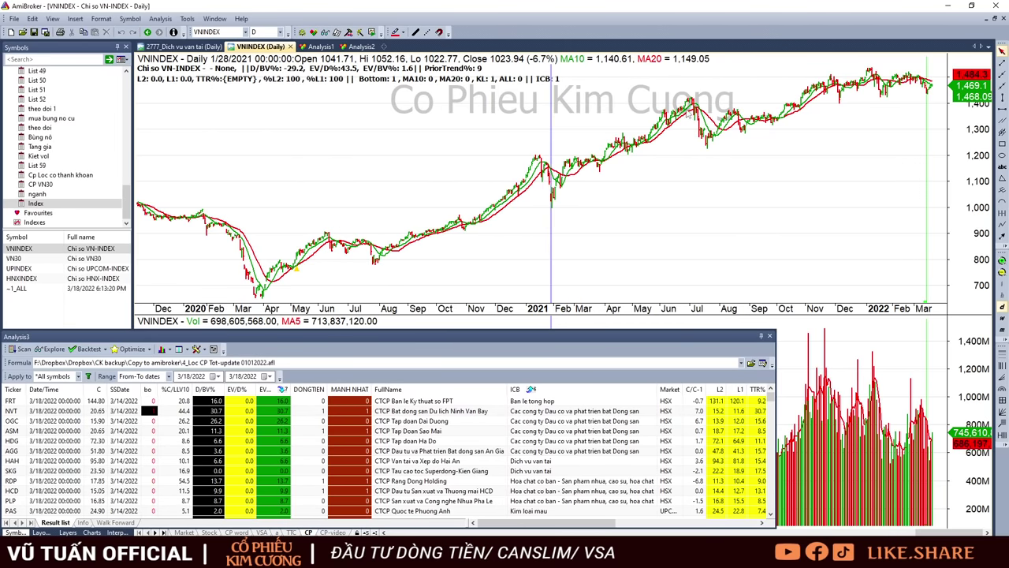
click(687, 116)
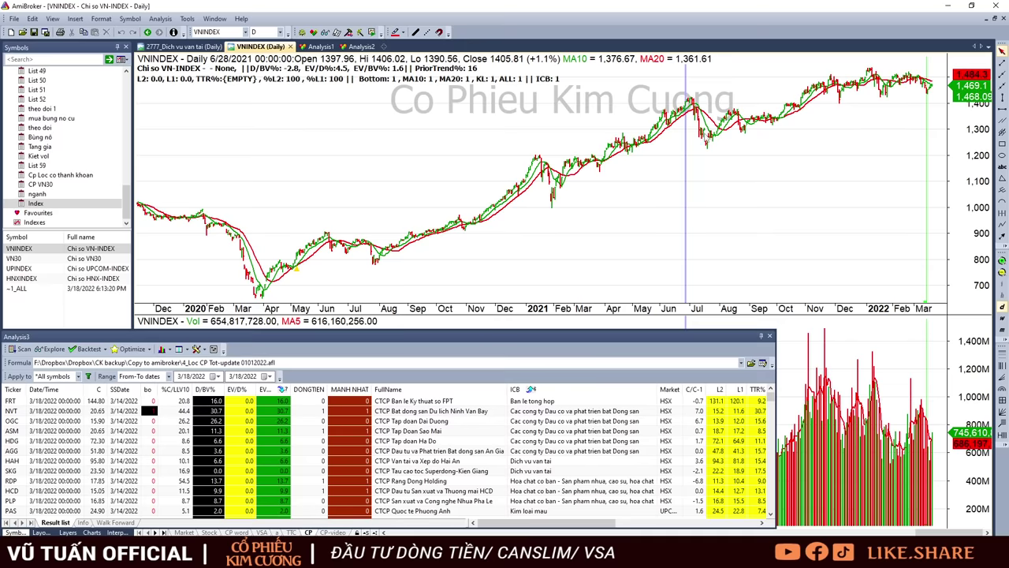
click(705, 137)
click(567, 178)
click(691, 118)
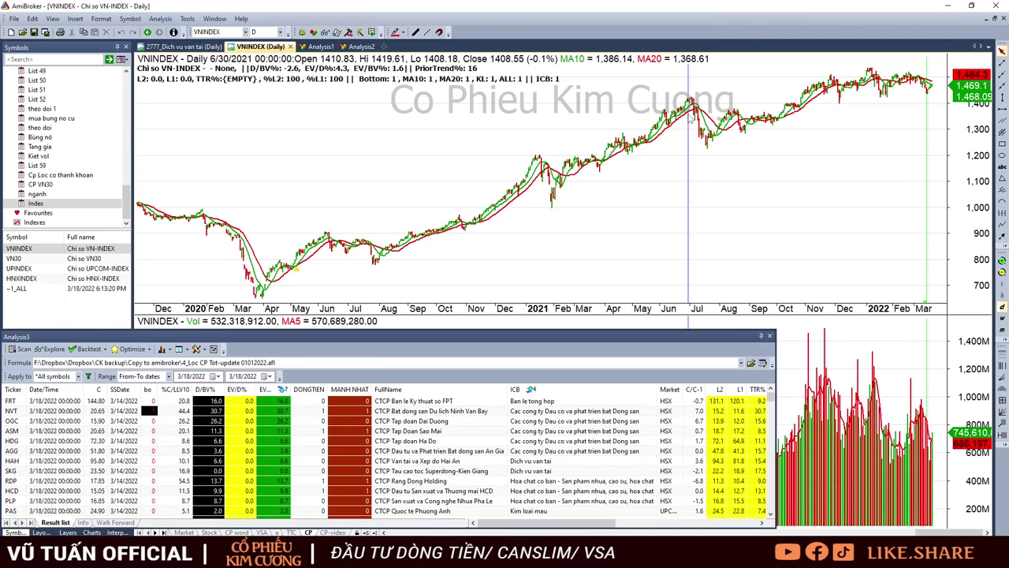
click(706, 136)
click(740, 124)
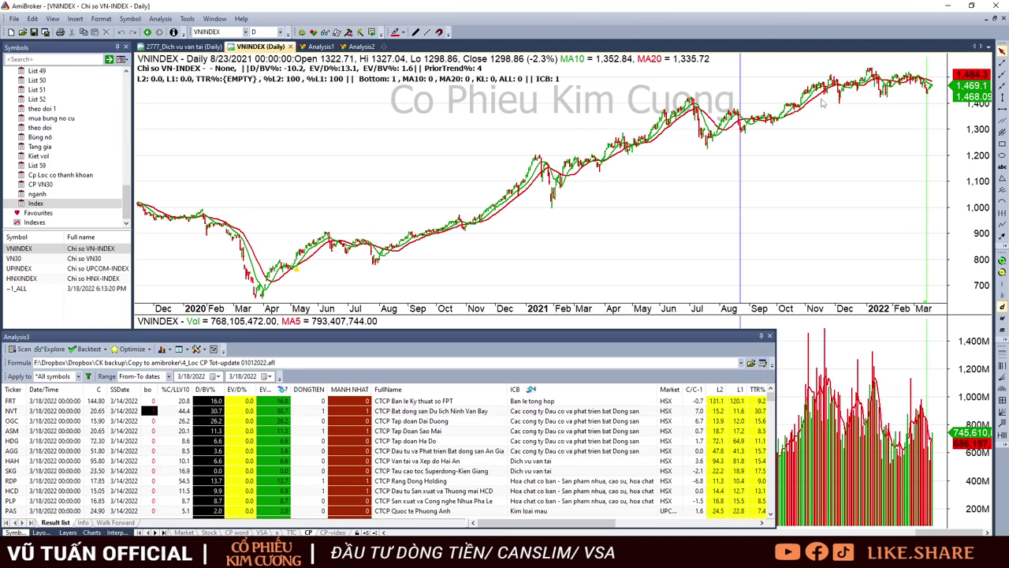
click(824, 100)
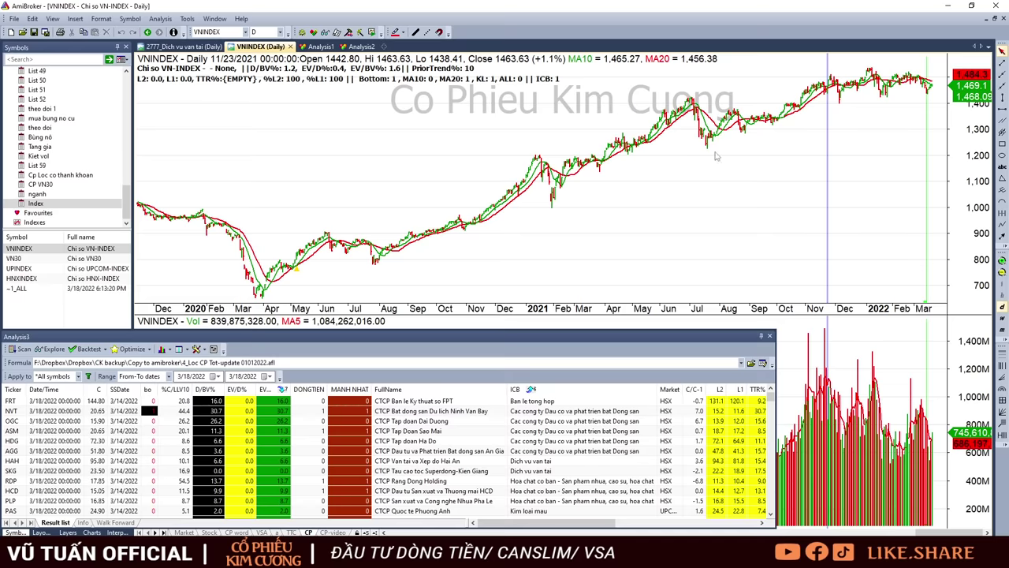
Trace the VNINDEX uptrend from August 2020 to December 2020 and on to February 2021.
click(381, 254)
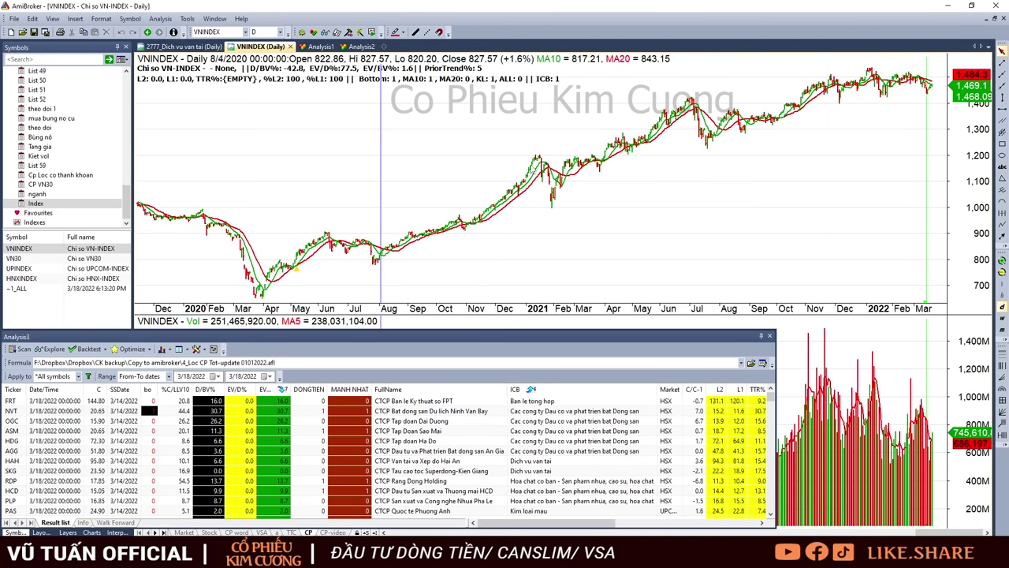
click(538, 169)
click(394, 255)
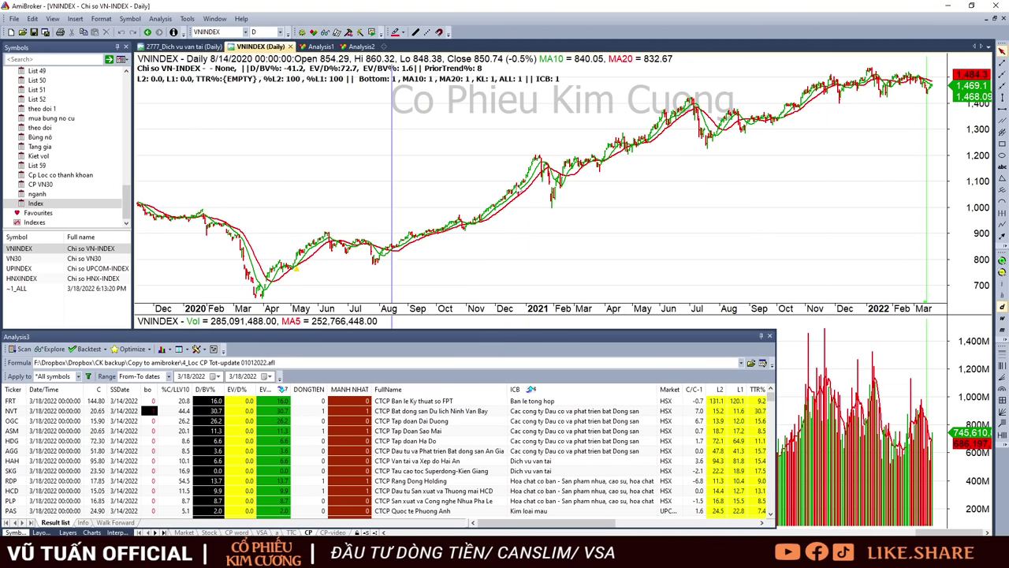
click(518, 194)
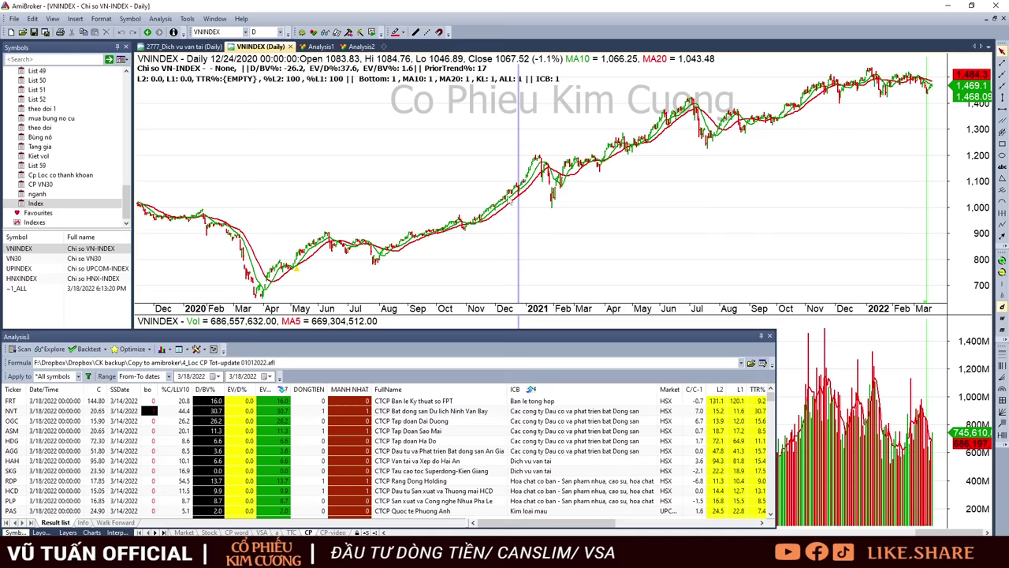
click(568, 166)
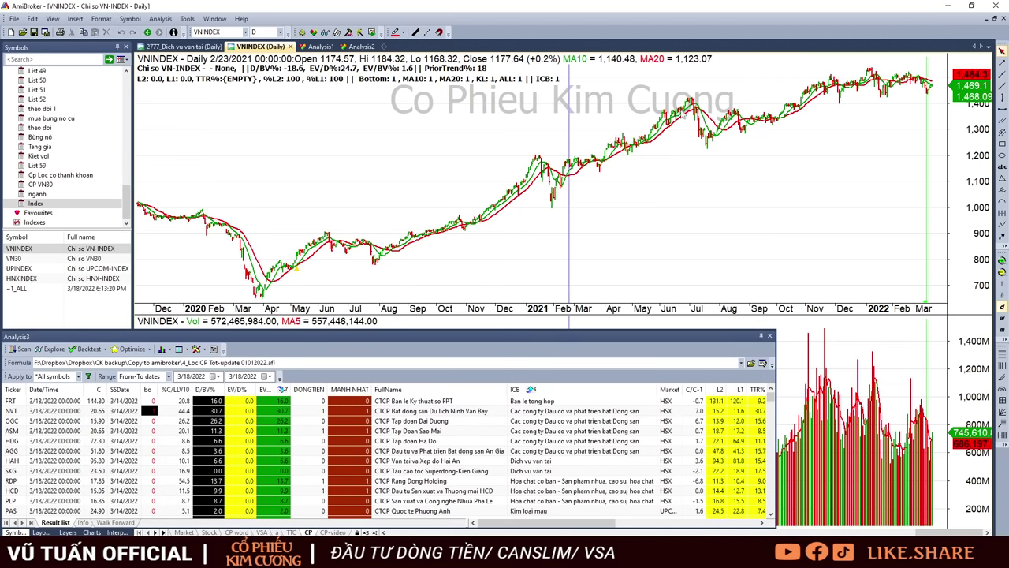
Go through the VNINDEX decline day by day from 7/5/2021 to 7/14/2021.
click(691, 118)
click(692, 118)
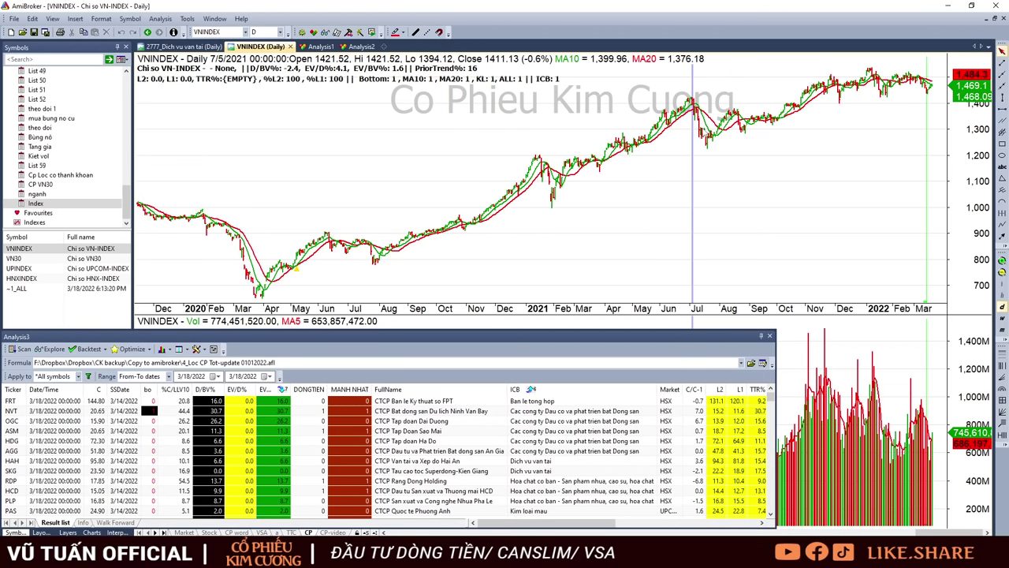
key(Right)
key(Right)
key(Right)
key(Right)
key(Right)
key(Right)
key(Right)
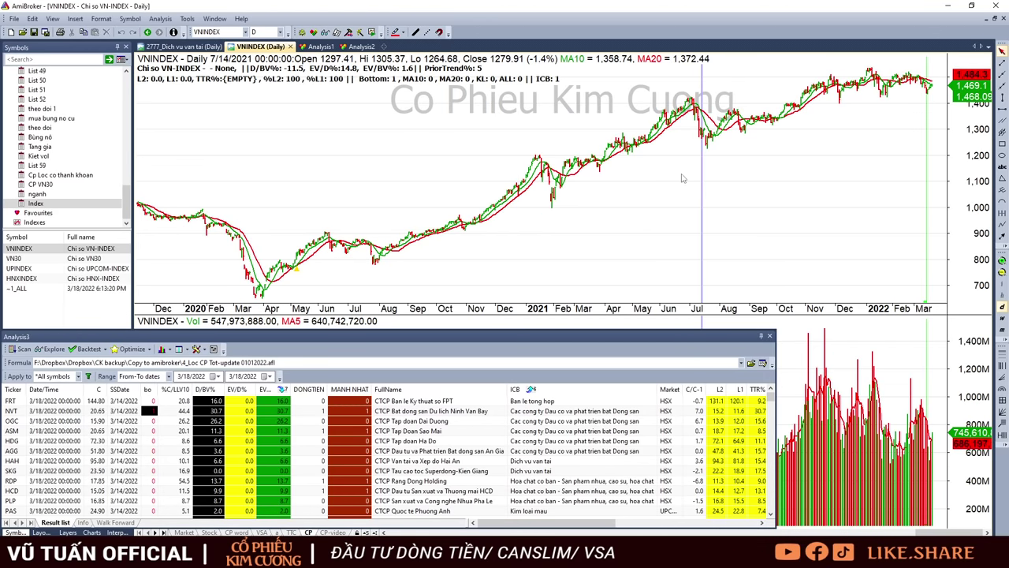
mouse_move(683, 178)
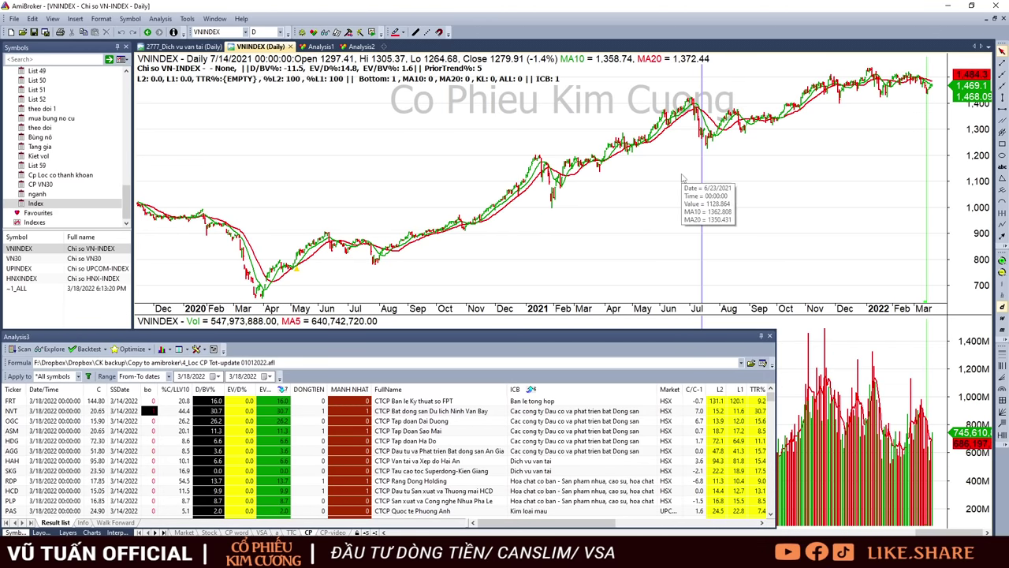
Review the VNINDEX advance from February to June 2021 against the early July 2021 peak and drop.
click(568, 179)
click(674, 131)
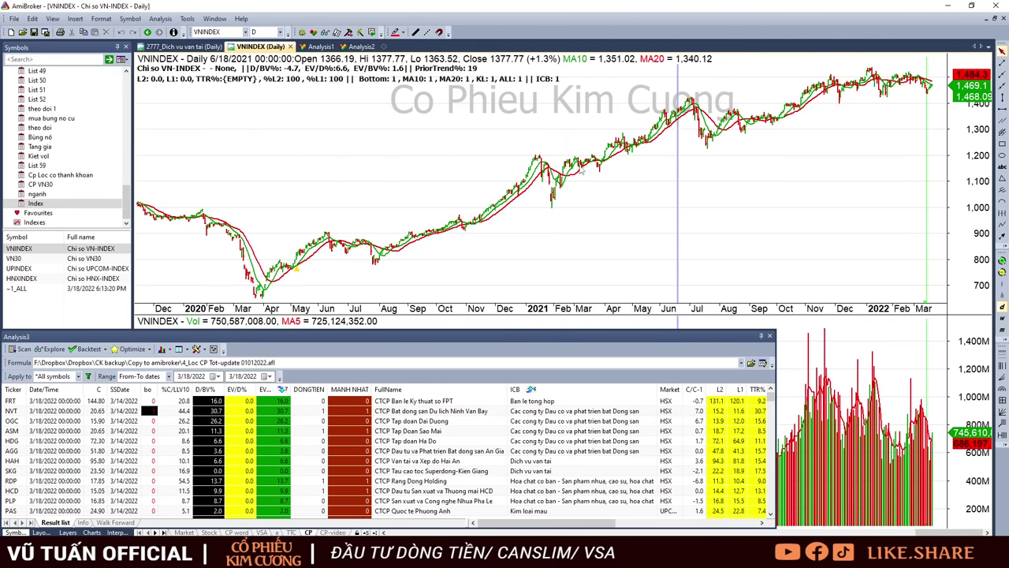
drag(567, 173, 675, 132)
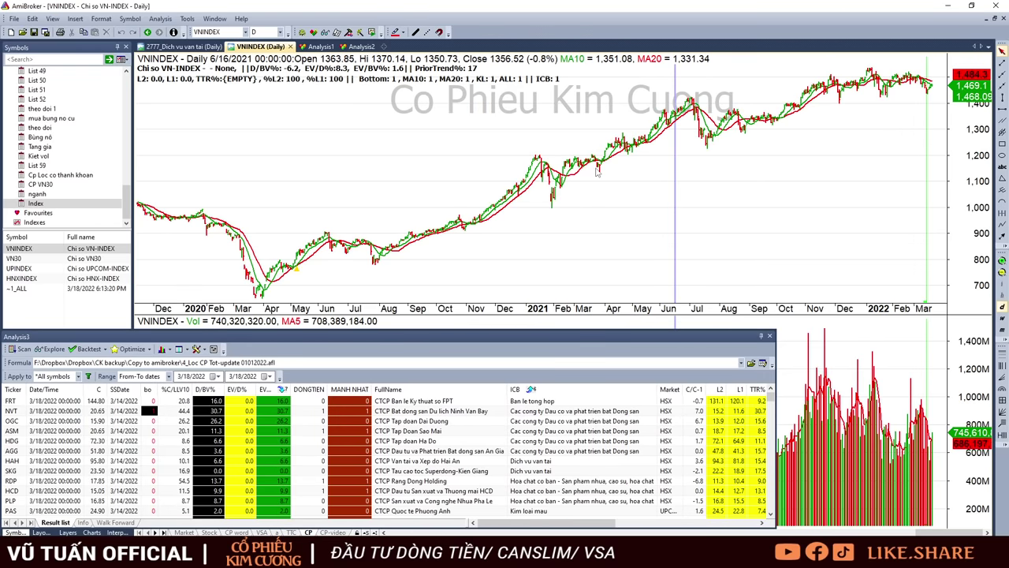
drag(599, 172, 638, 152)
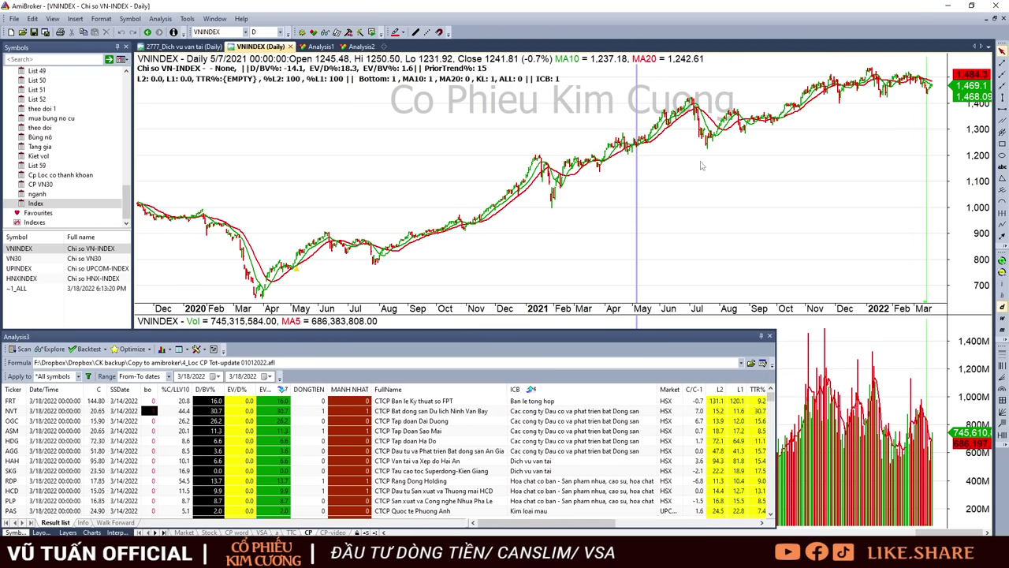
click(693, 107)
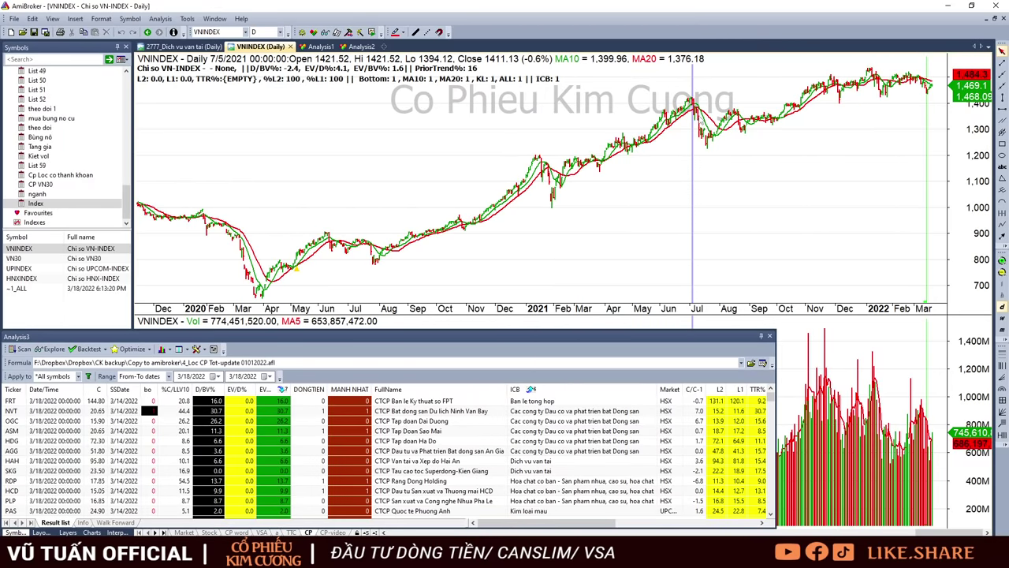
click(699, 118)
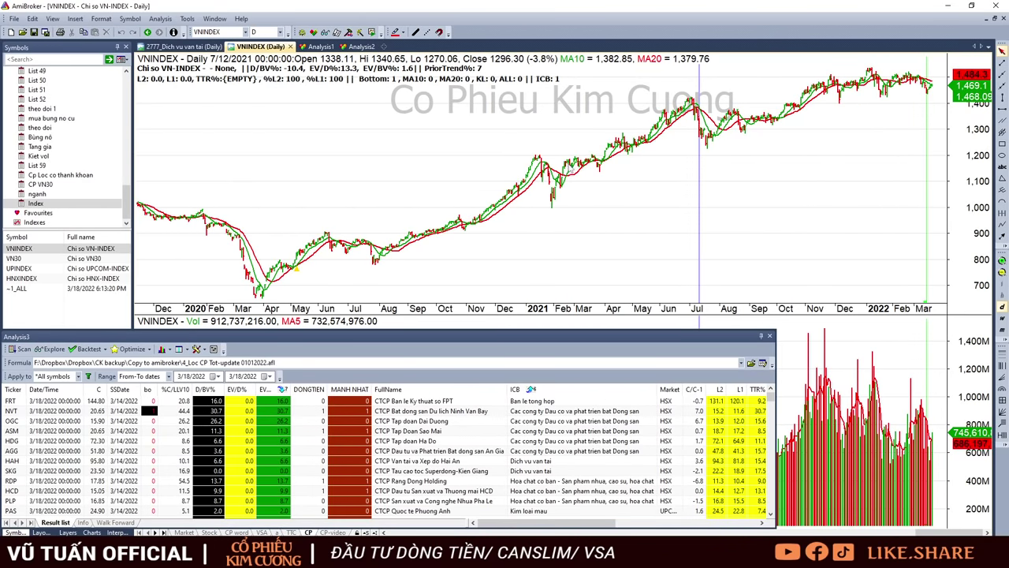
click(568, 167)
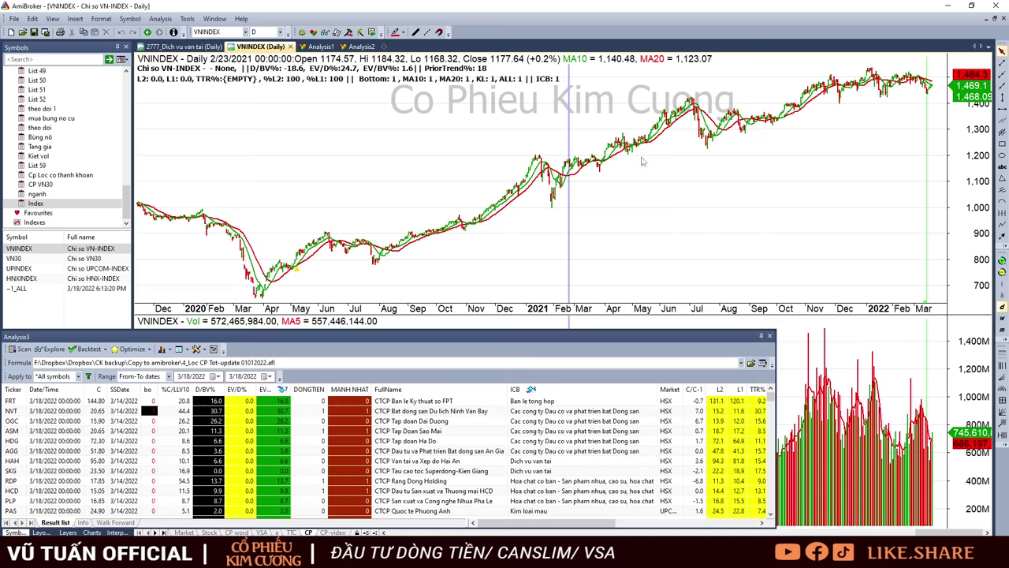
Examine the VNINDEX advance from February 2021 to late June 2021 in closer detail, including the January 2021 peak.
click(566, 169)
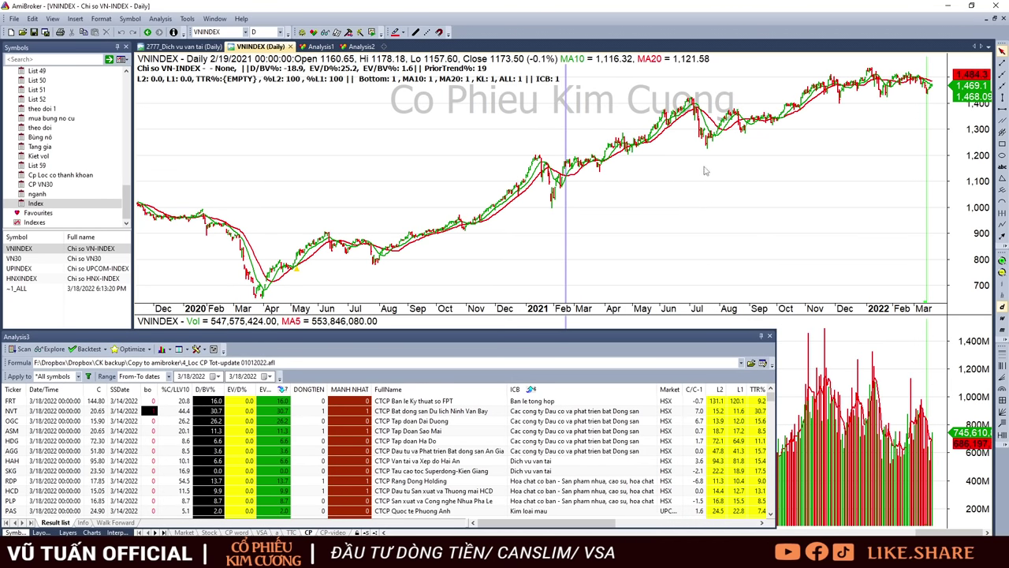
click(1001, 260)
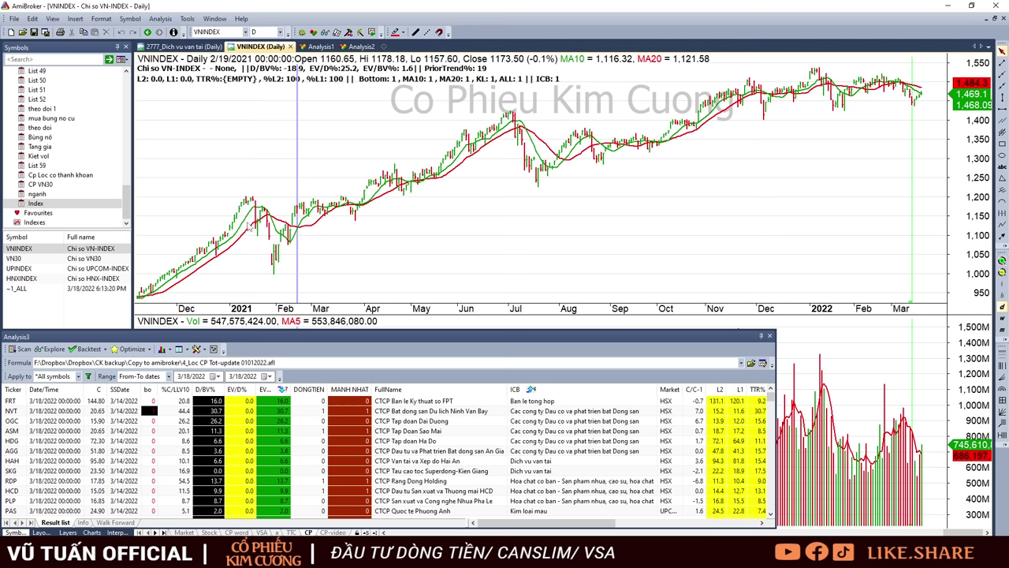
click(248, 226)
click(504, 156)
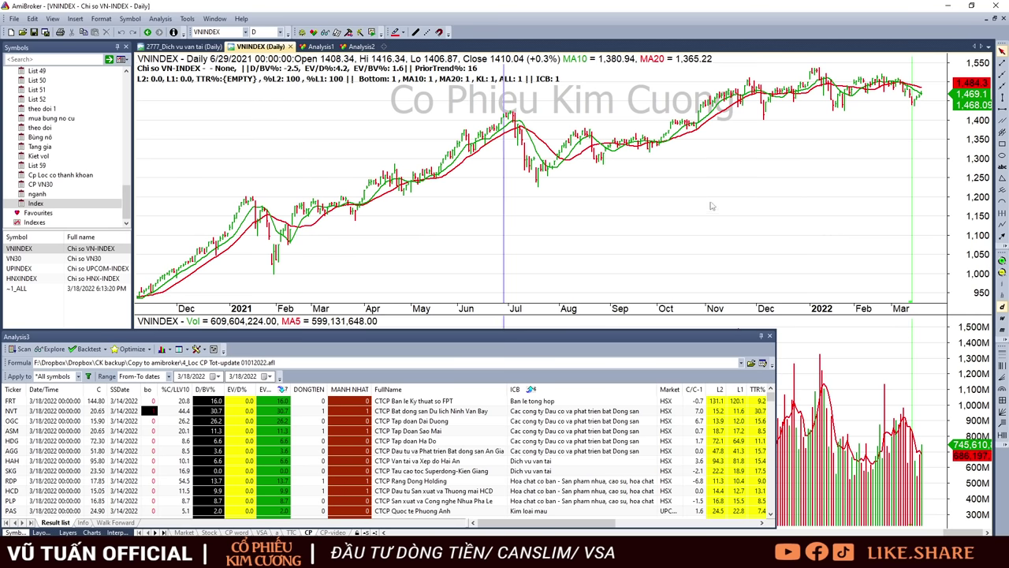
mouse_move(711, 206)
Look over the daily CP Kim Cương workbooks in the EXCEL GUI HANG NGAY folder, then return to the VNINDEX chart.
mouse_move(564, 253)
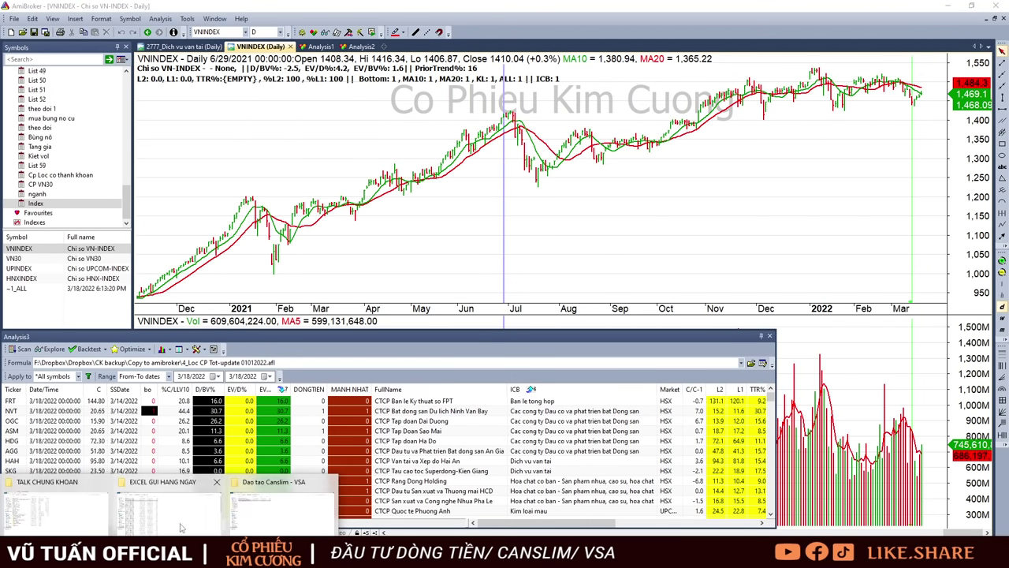
click(204, 501)
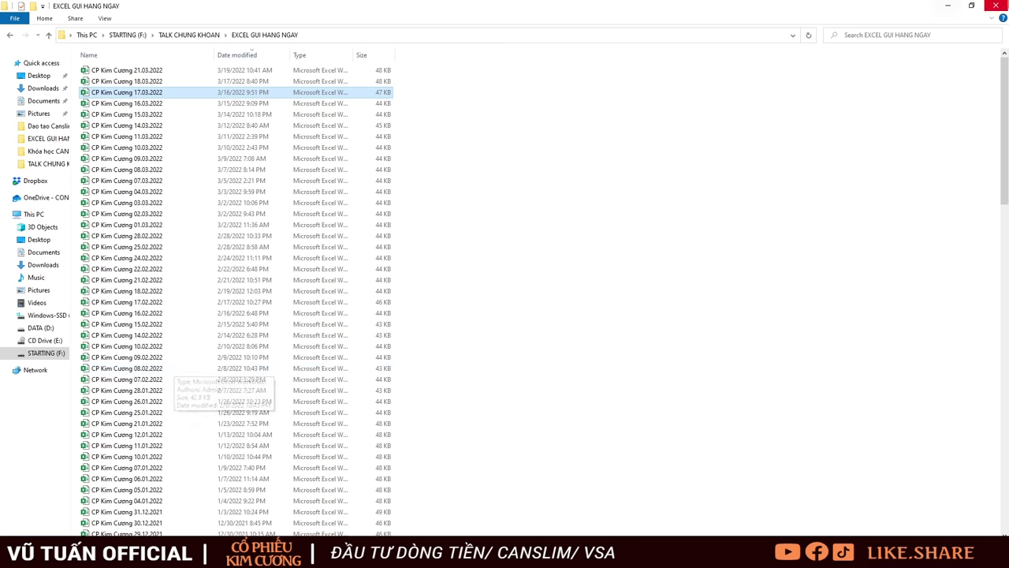
click(949, 7)
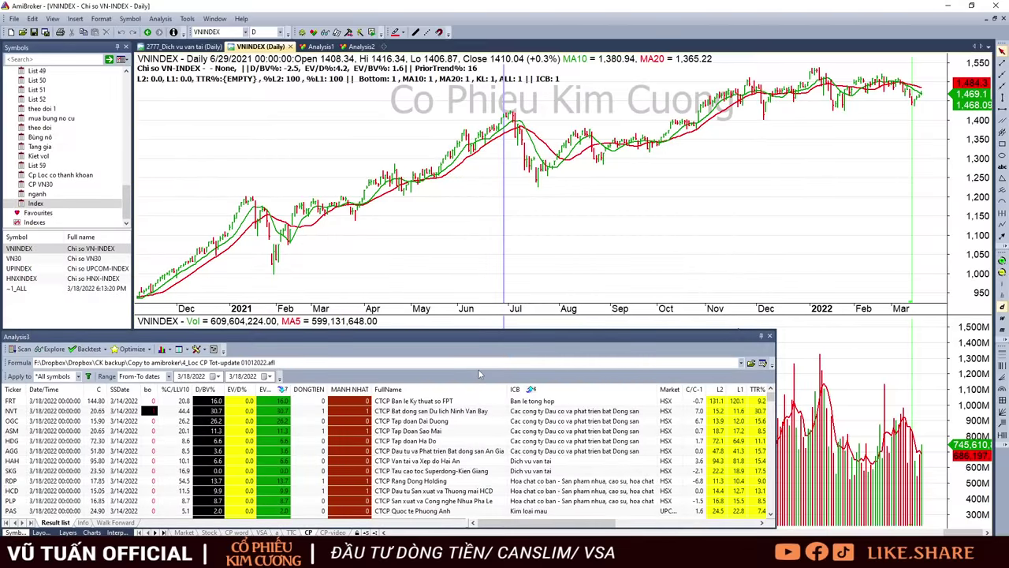
click(852, 199)
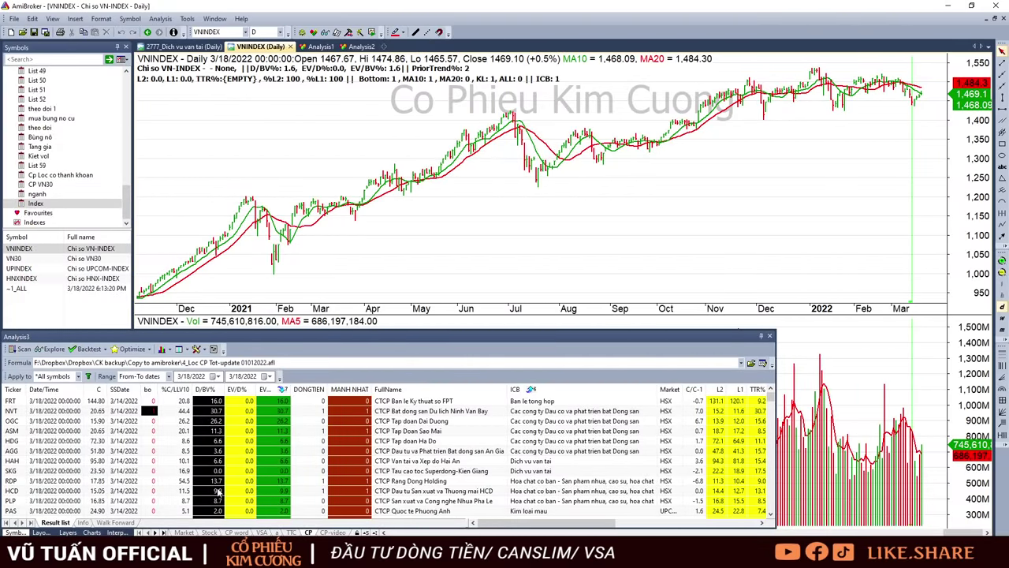
Bring the further exploration result columns up to Gan nen into view and review the FRT, NVT and OGC charts.
drag(589, 523, 662, 526)
click(698, 404)
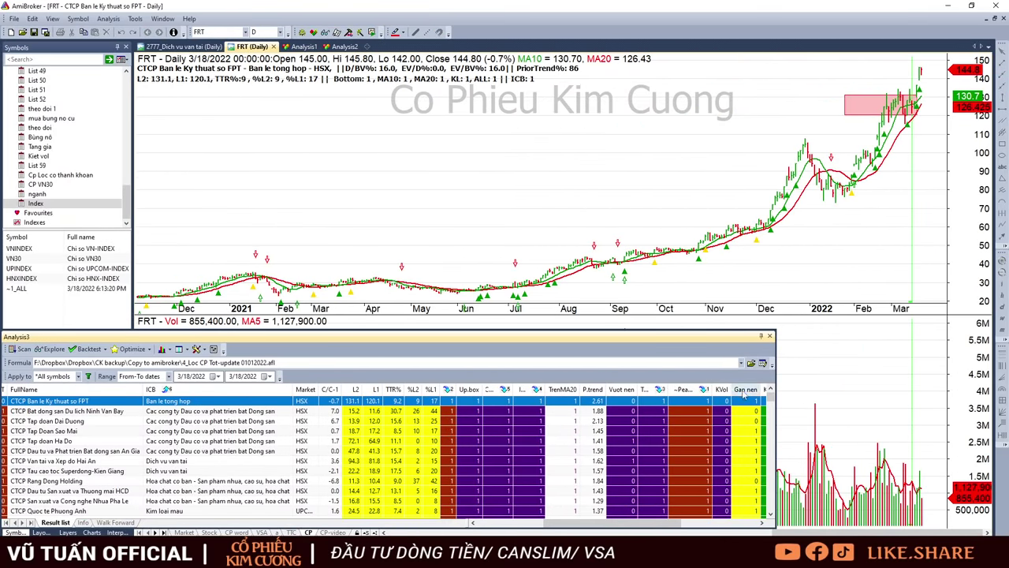
key(Down)
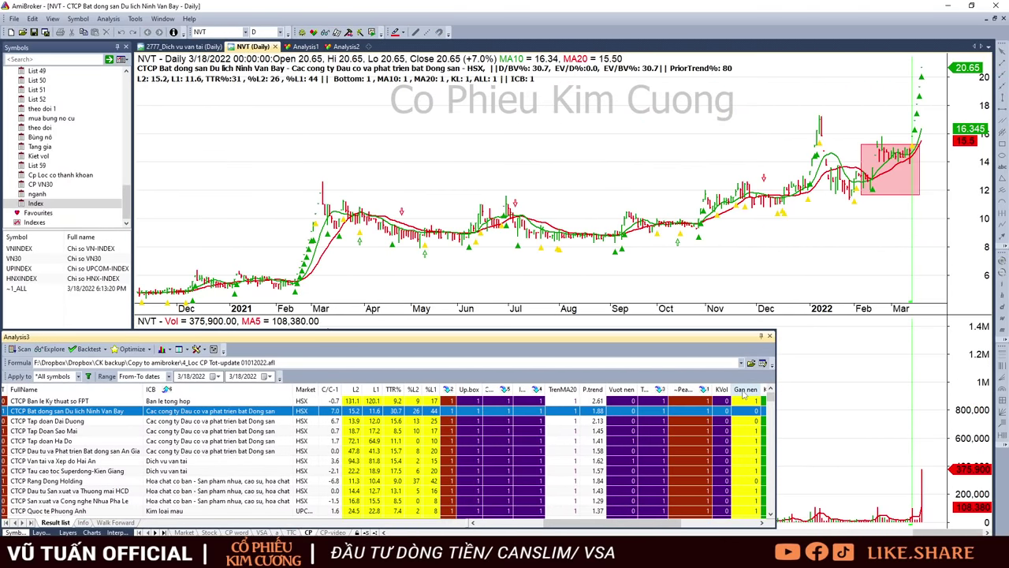
key(Down)
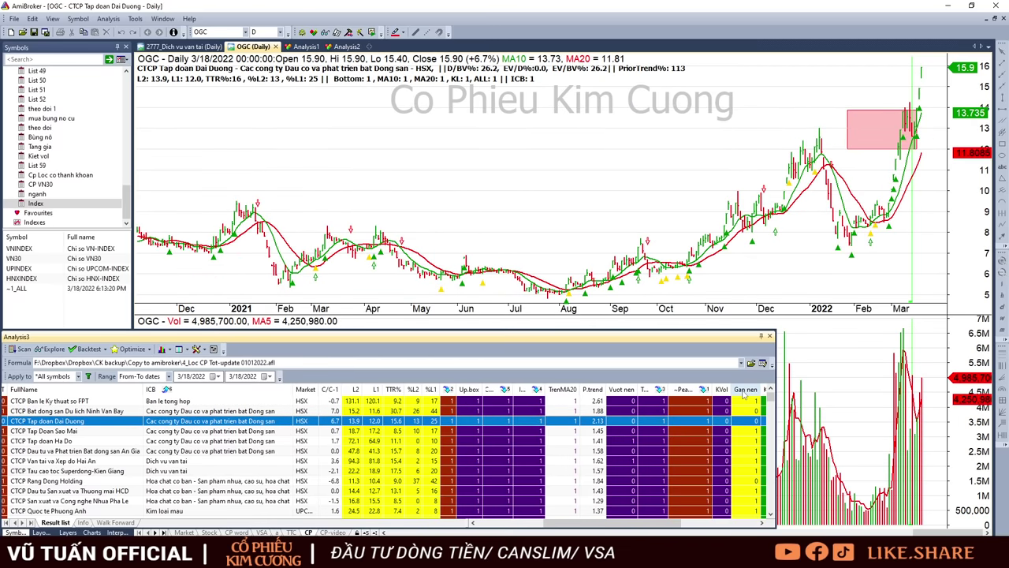
click(945, 109)
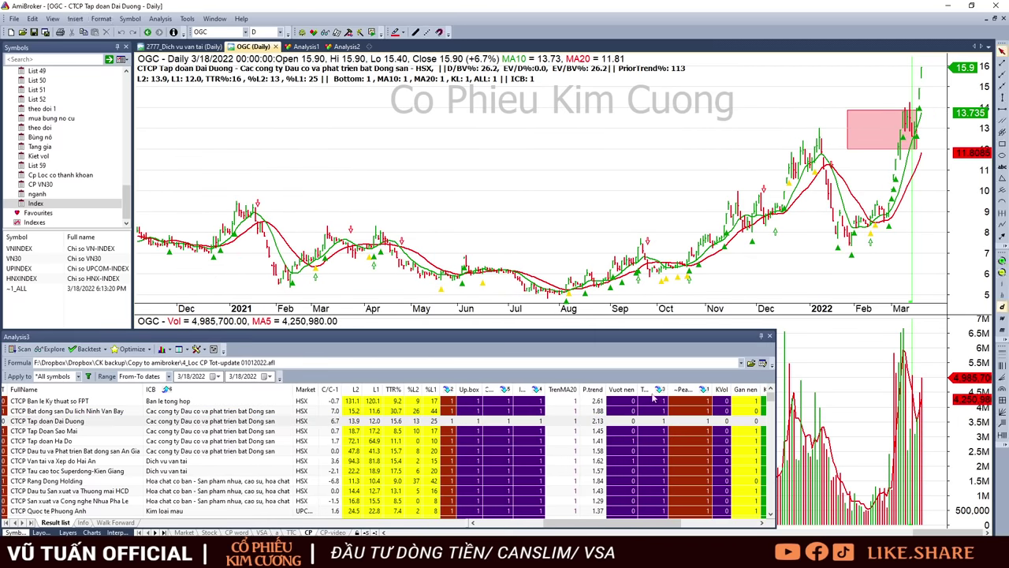
Open the ASM chart from the exploration results and inspect its recent price base up close.
click(512, 433)
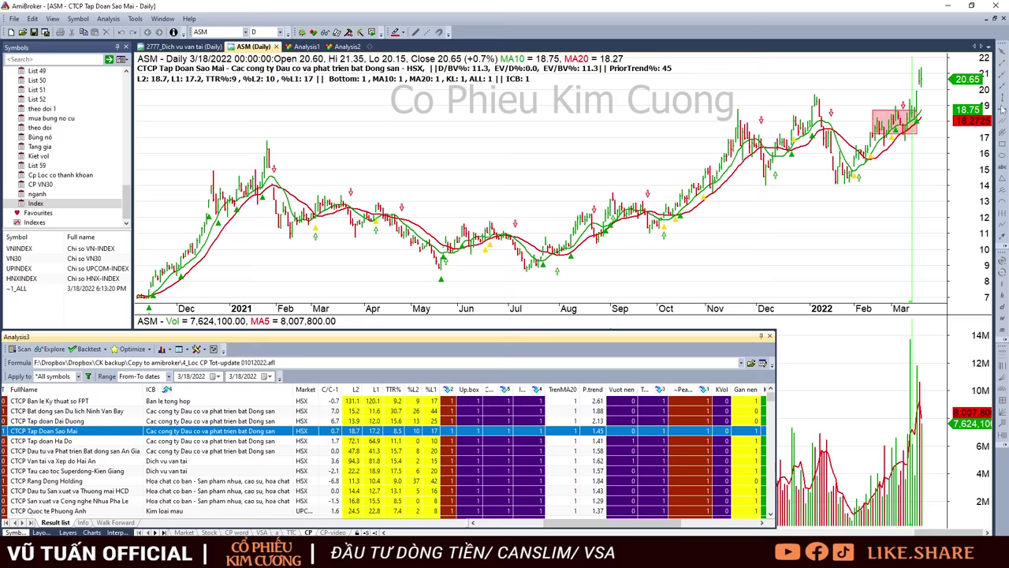
click(962, 277)
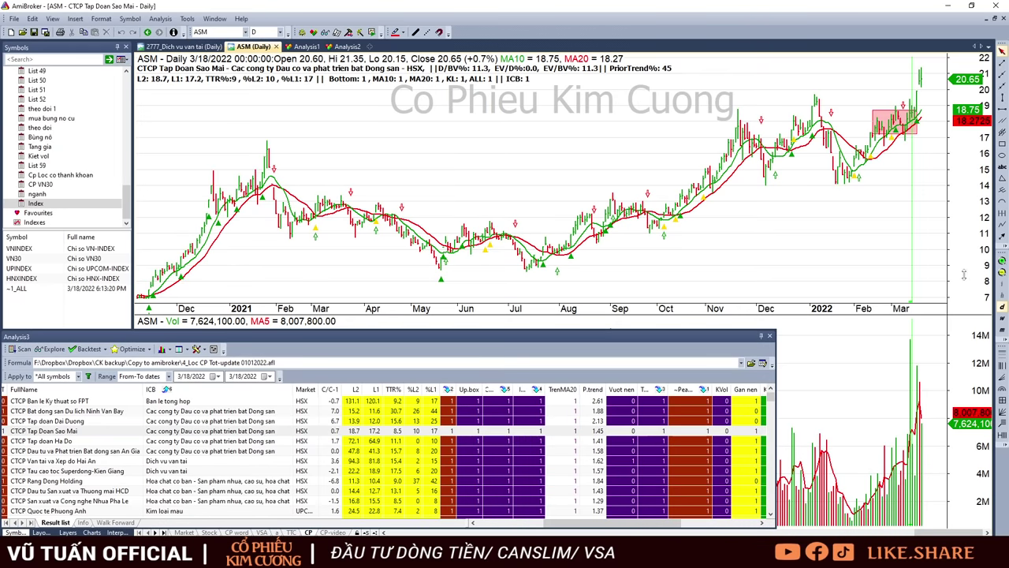
click(1001, 263)
click(1001, 262)
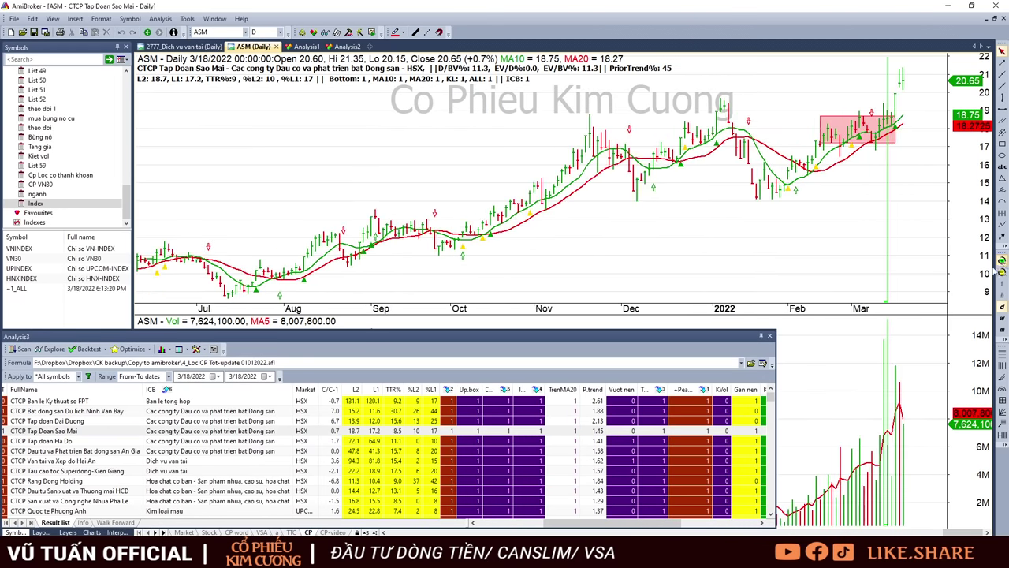
Review the HDG and AGG charts from the exploration results, viewing AGG over a longer period.
click(477, 441)
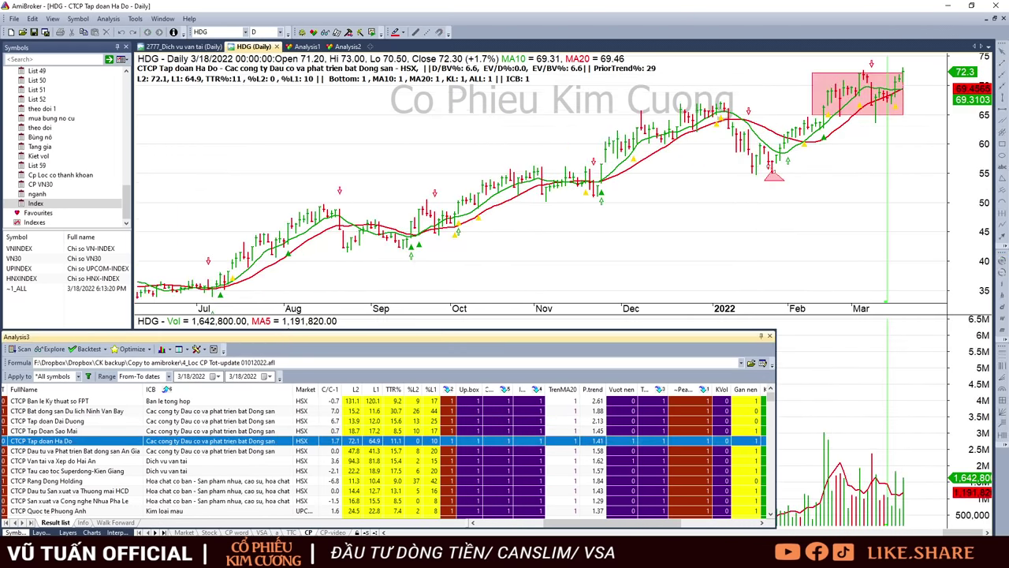
key(Down)
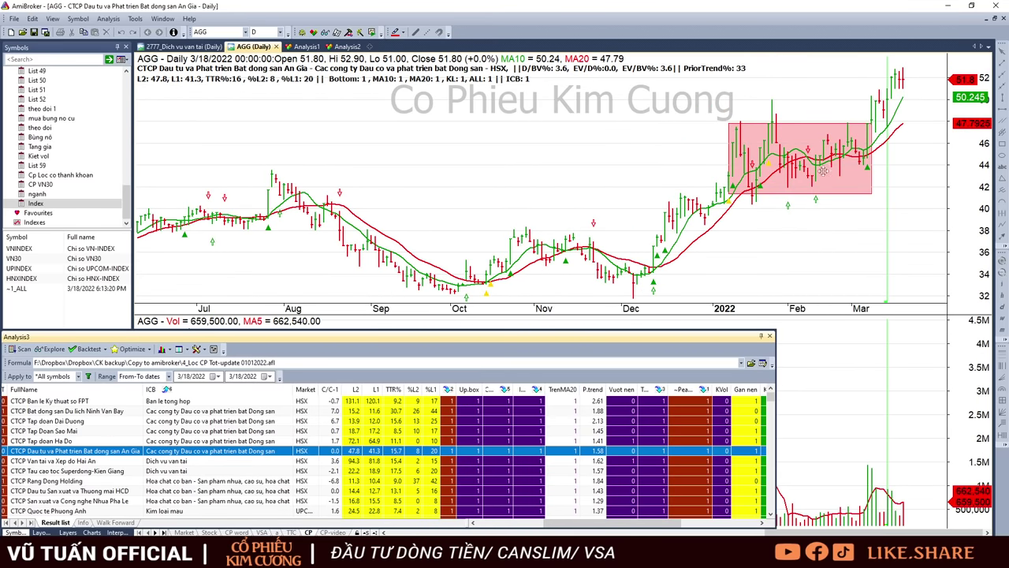
click(925, 228)
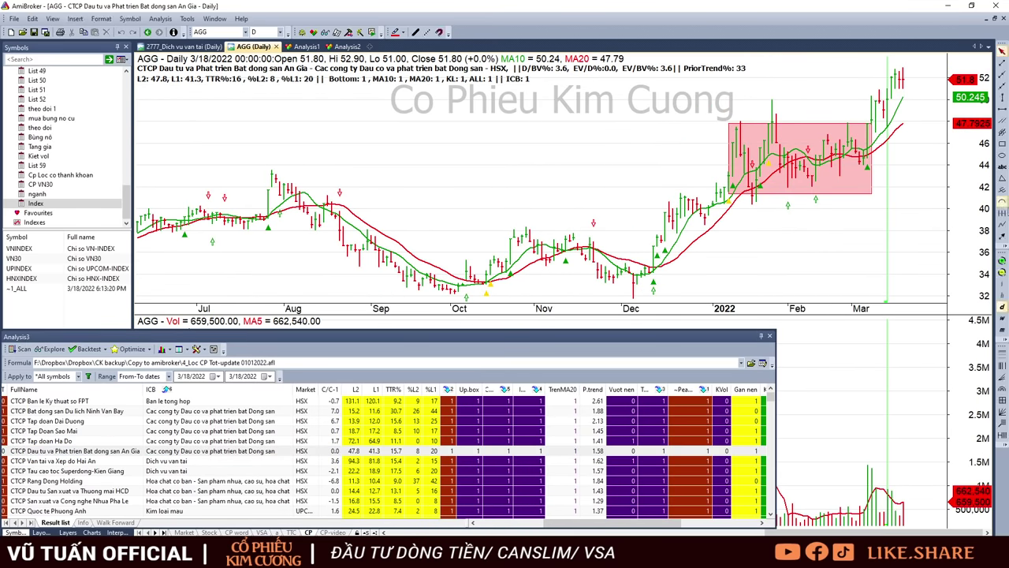
click(1002, 272)
click(1002, 272)
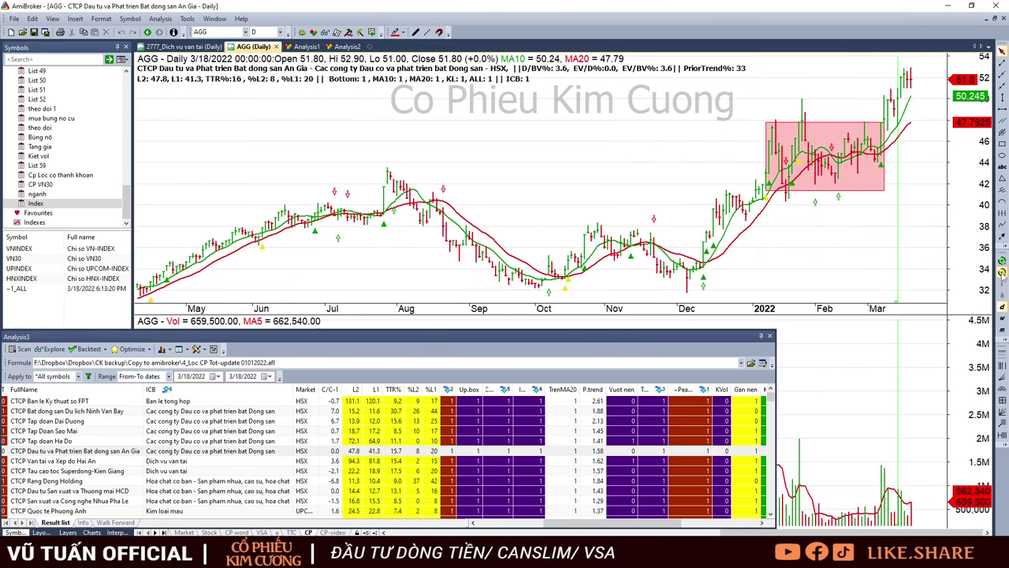
Open the HAH chart from the results and compare its 3/17/2022 and 3/18/2022 sessions.
click(505, 462)
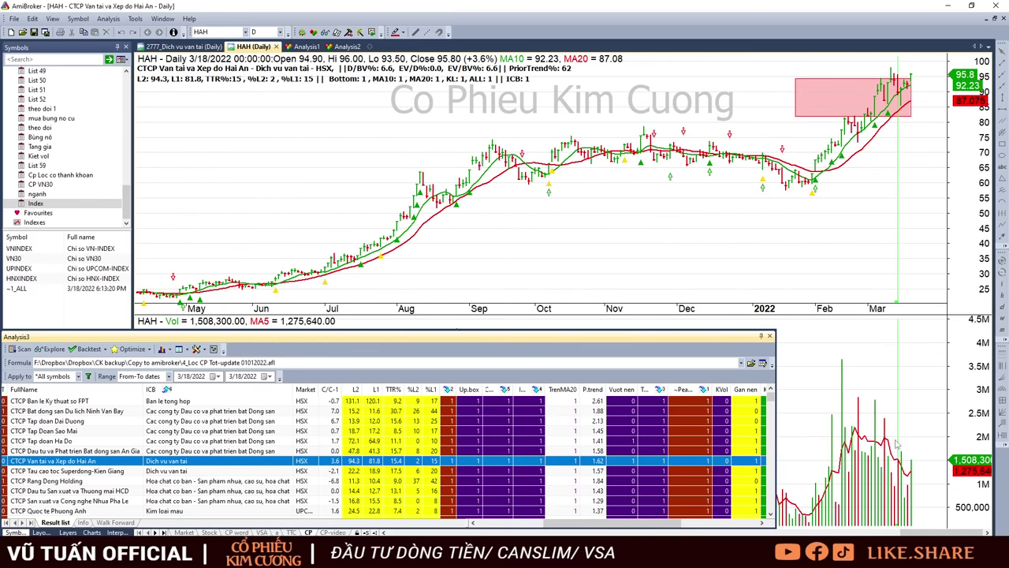
click(912, 464)
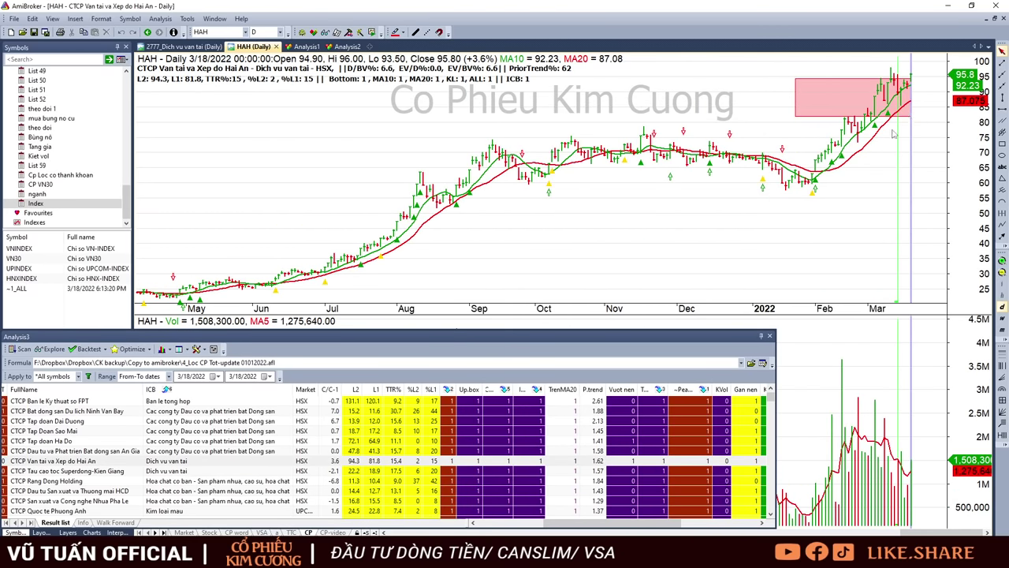
click(906, 128)
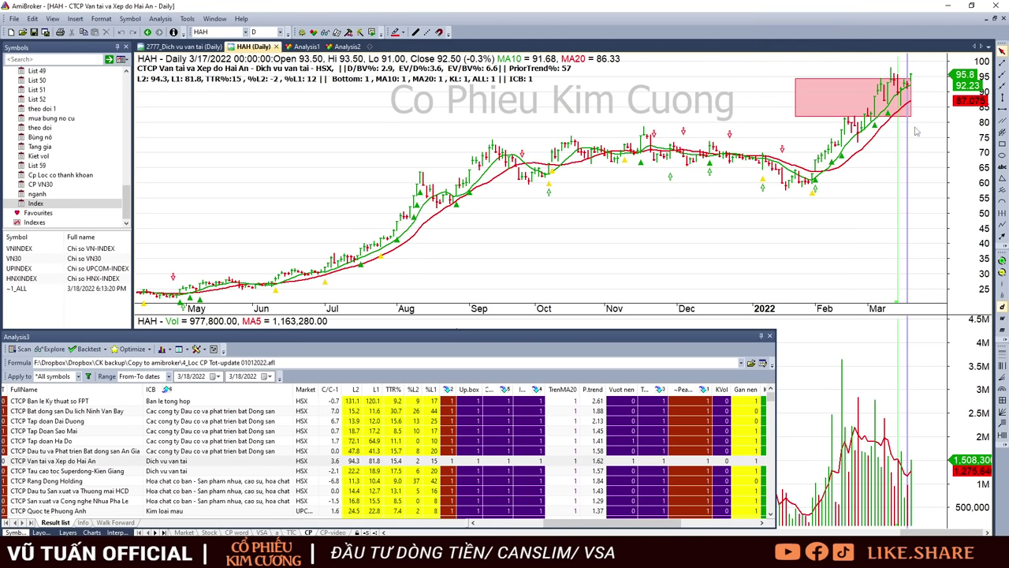
click(913, 129)
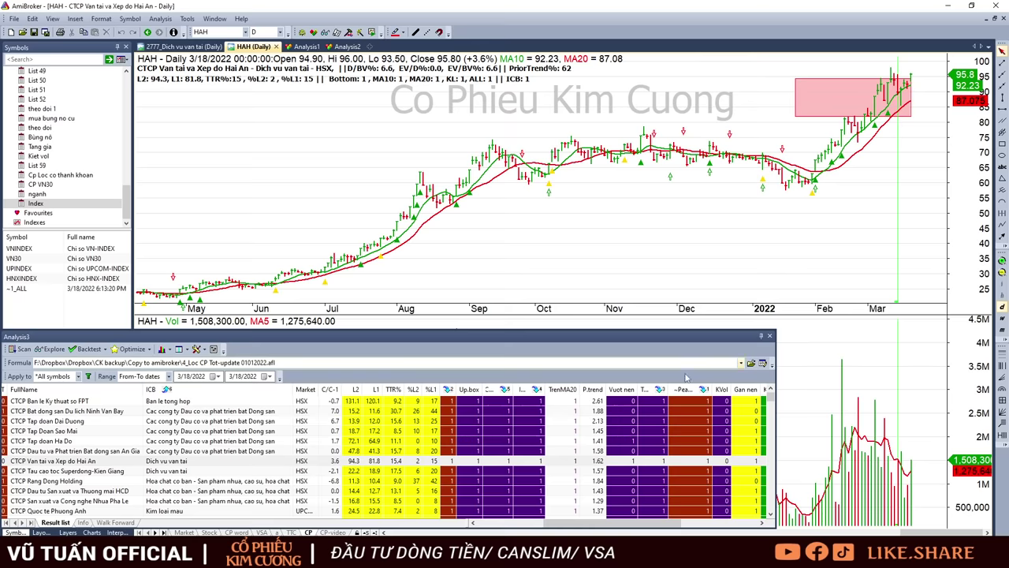
Review the SKG and RDP charts from the exploration results, checking the latest session of each.
click(473, 474)
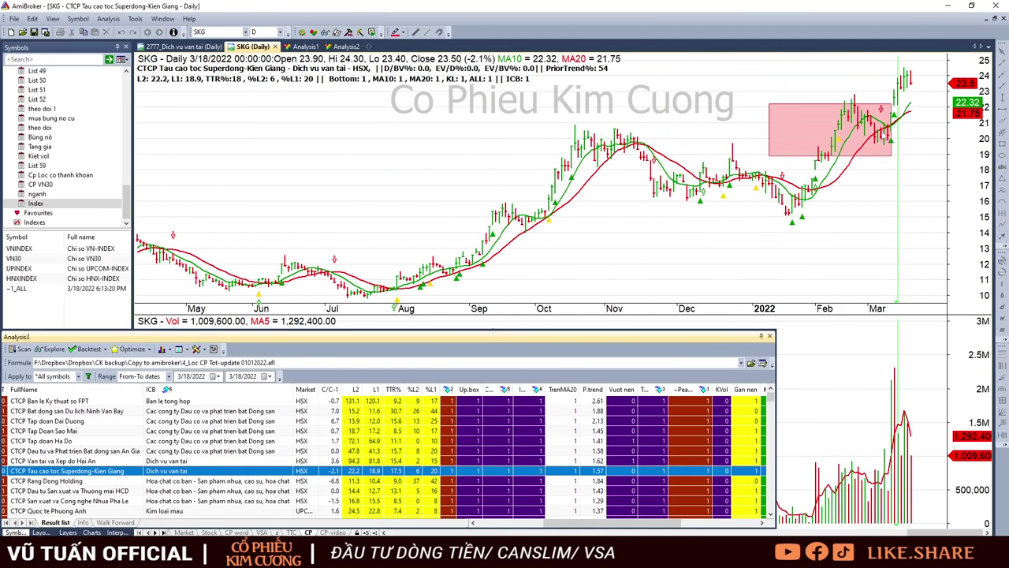
click(912, 85)
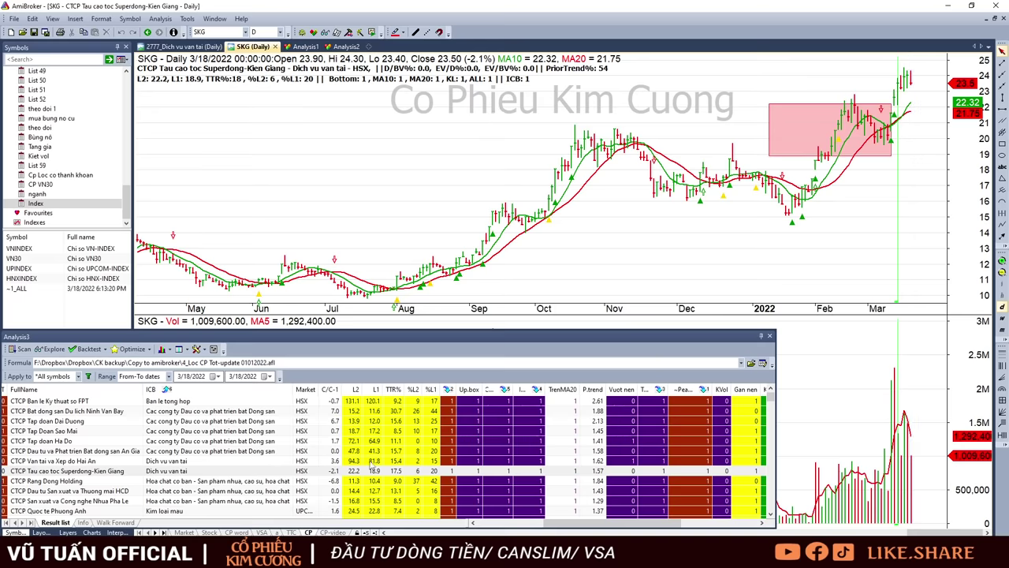
click(307, 481)
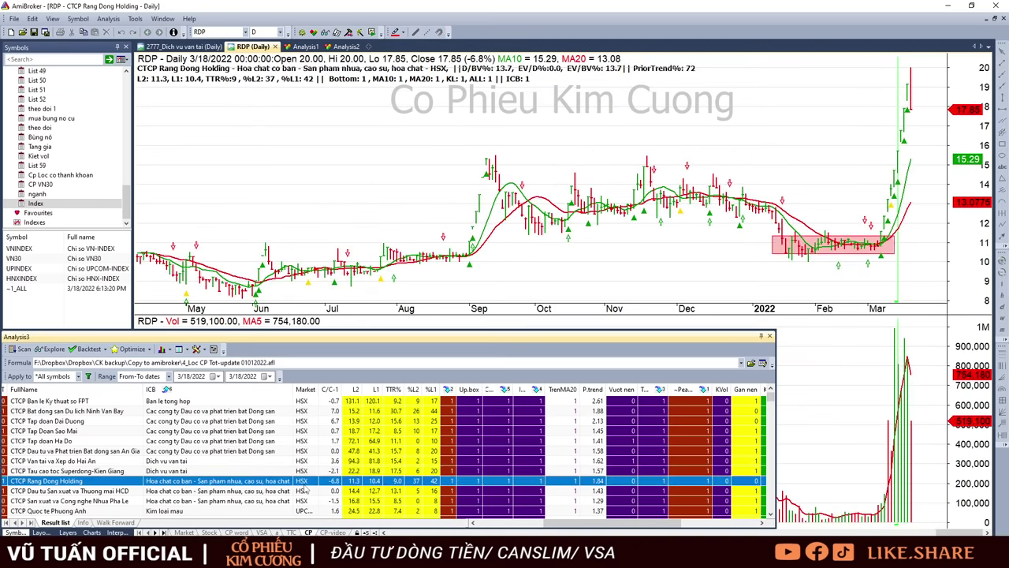
click(911, 96)
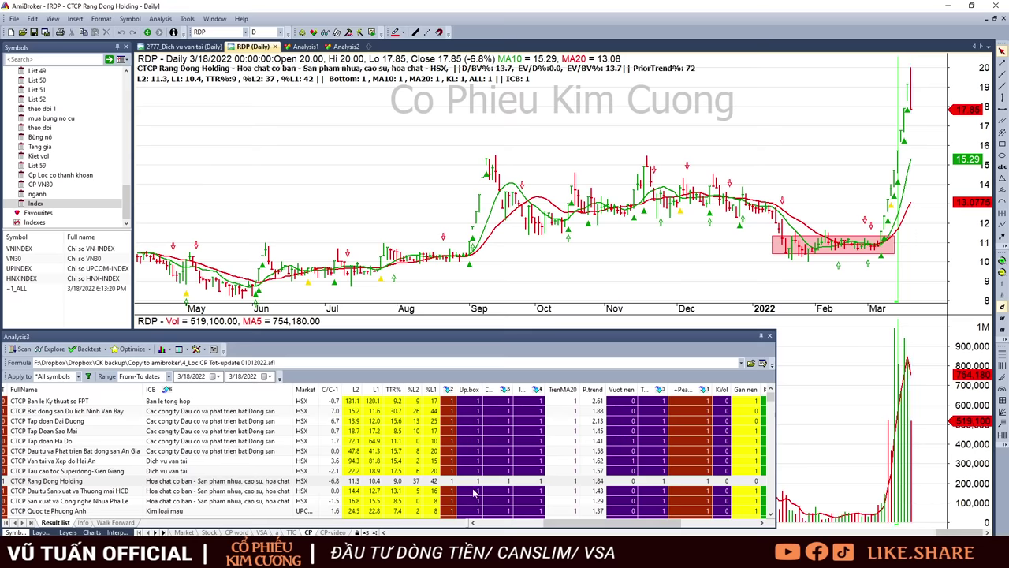
Open the HCD chart from the results and inspect its latest bar against the price base.
click(474, 491)
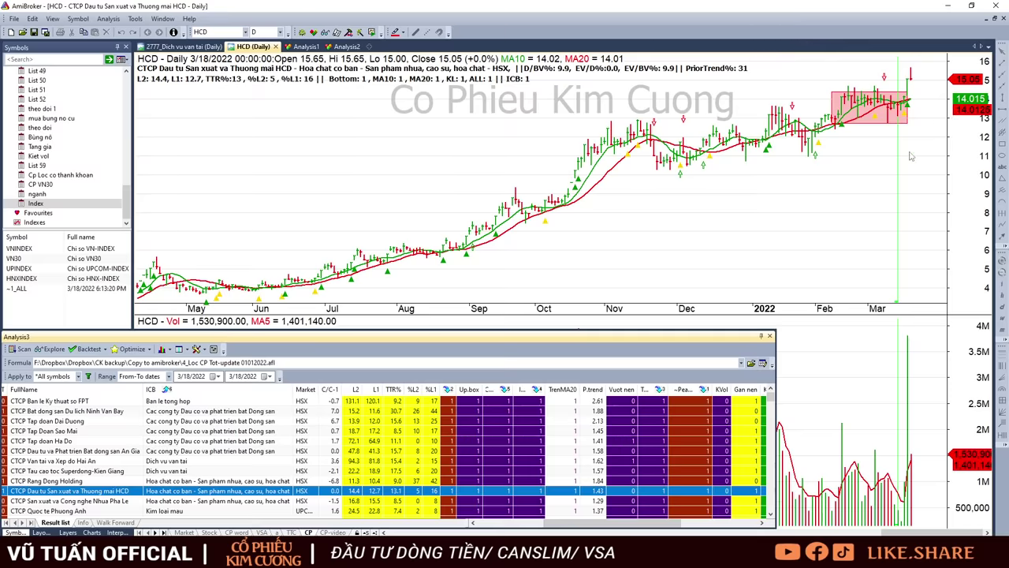
mouse_move(909, 150)
click(909, 77)
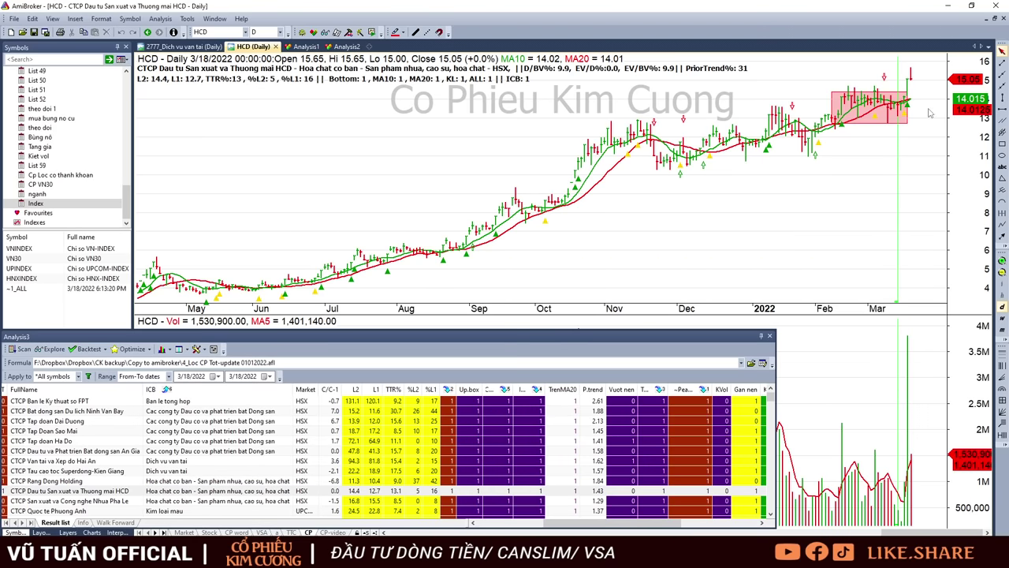
Open the PLP chart from the results and compare its 3/17/2022 and 3/18/2022 sessions.
click(257, 501)
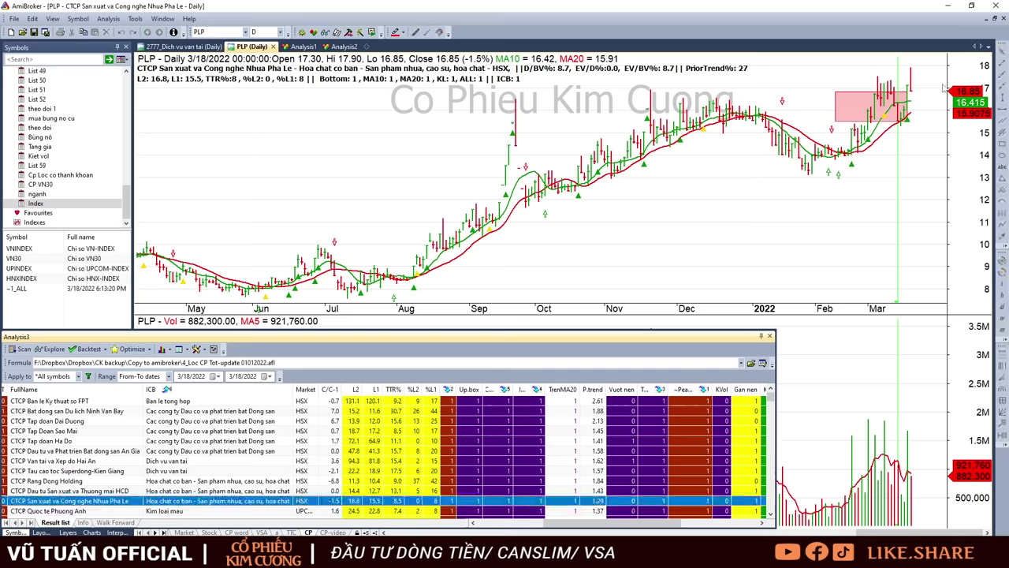
click(912, 90)
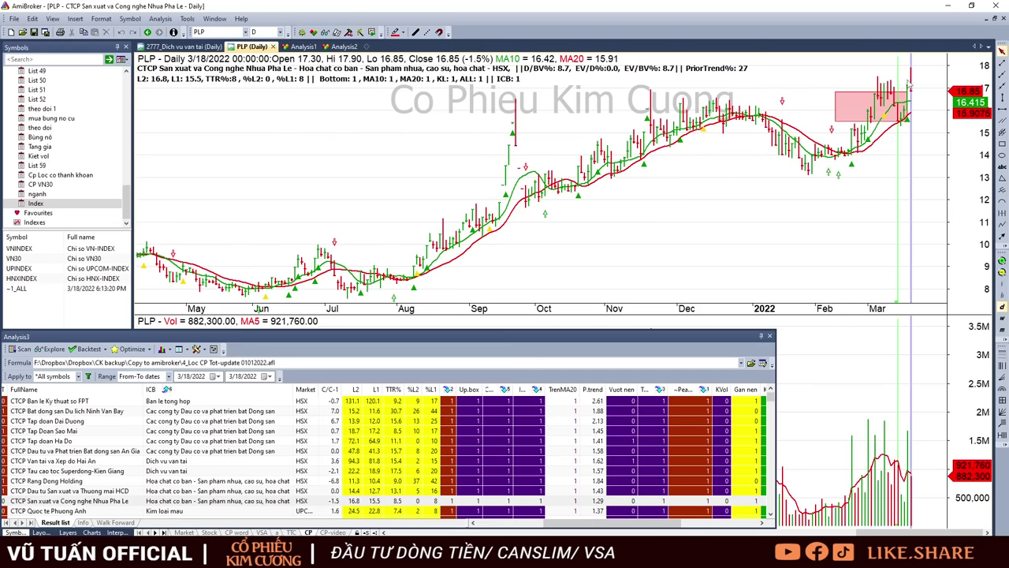
click(908, 87)
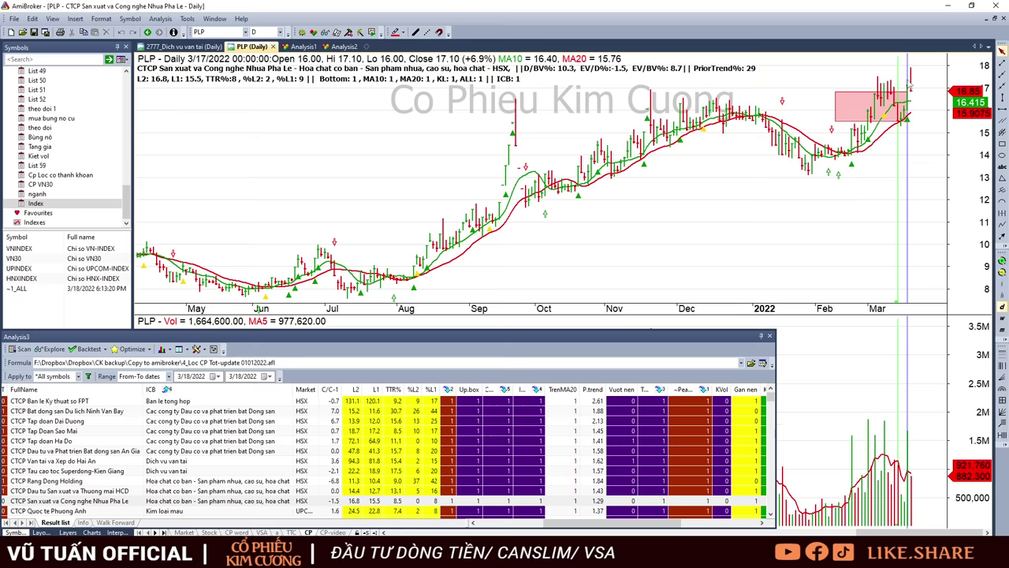
click(927, 120)
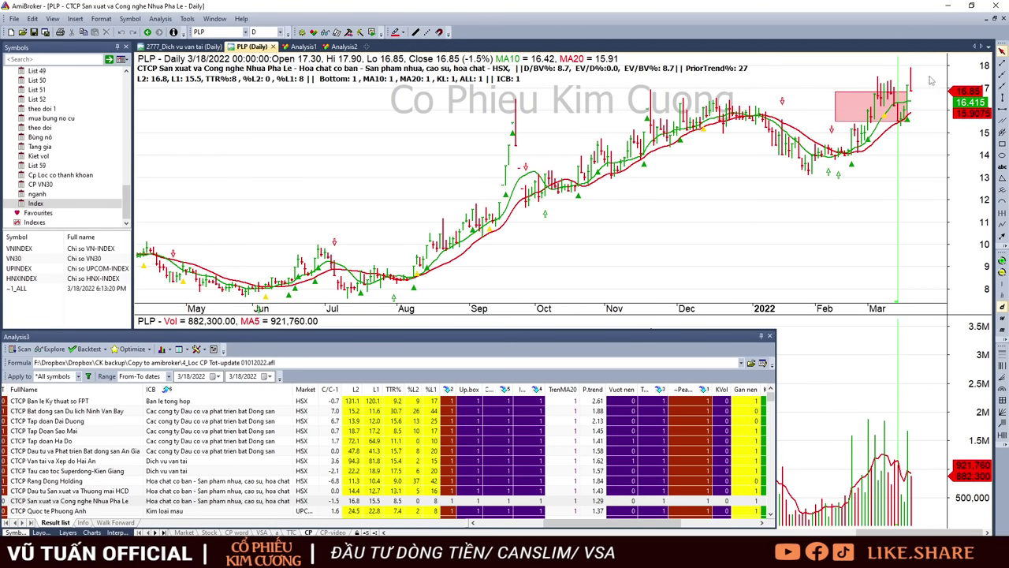
Review the charts of the next stocks in the results: PAS, KLB and VHC.
scroll(379, 482, down, 1)
click(391, 482)
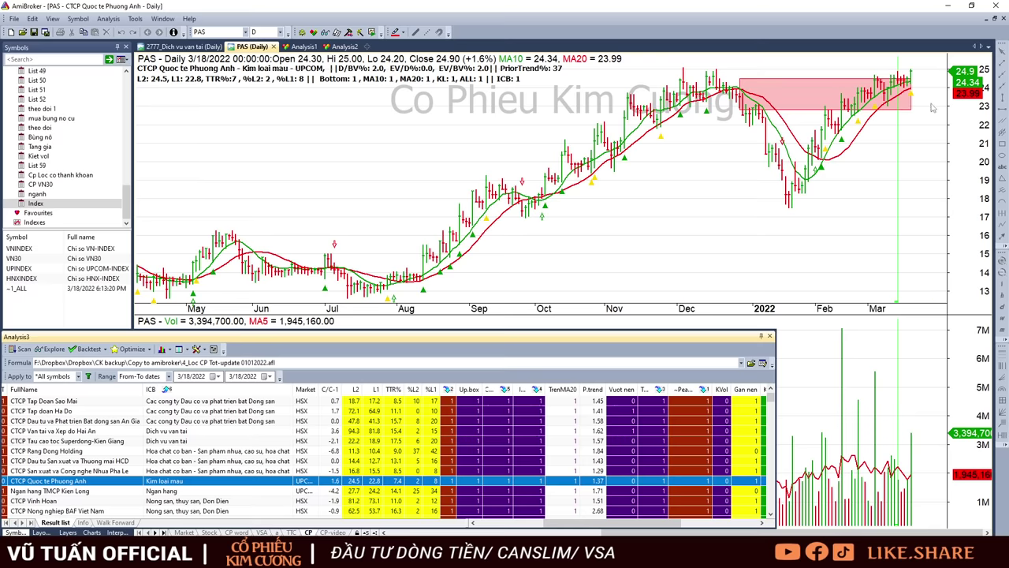
key(Down)
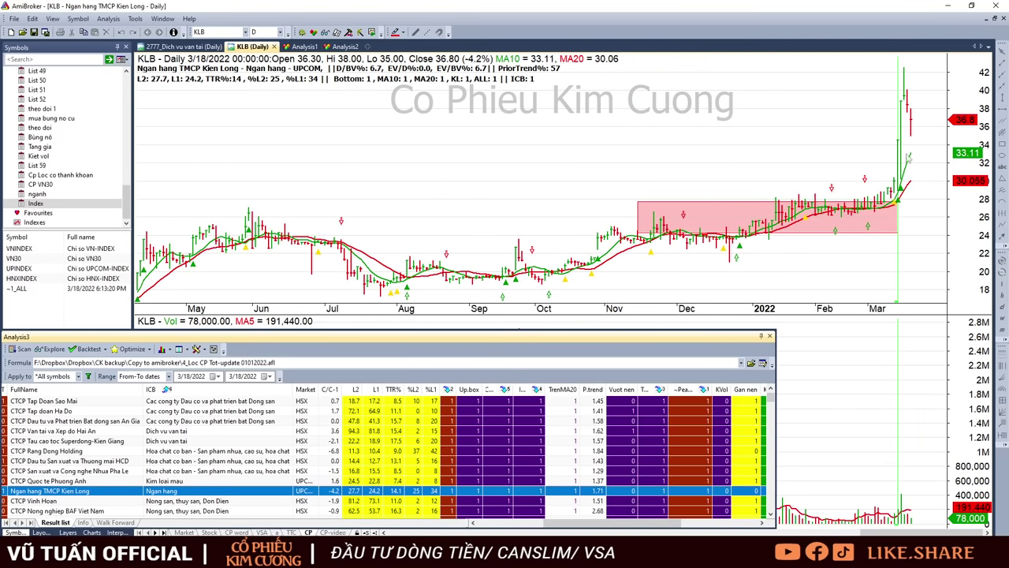
key(Down)
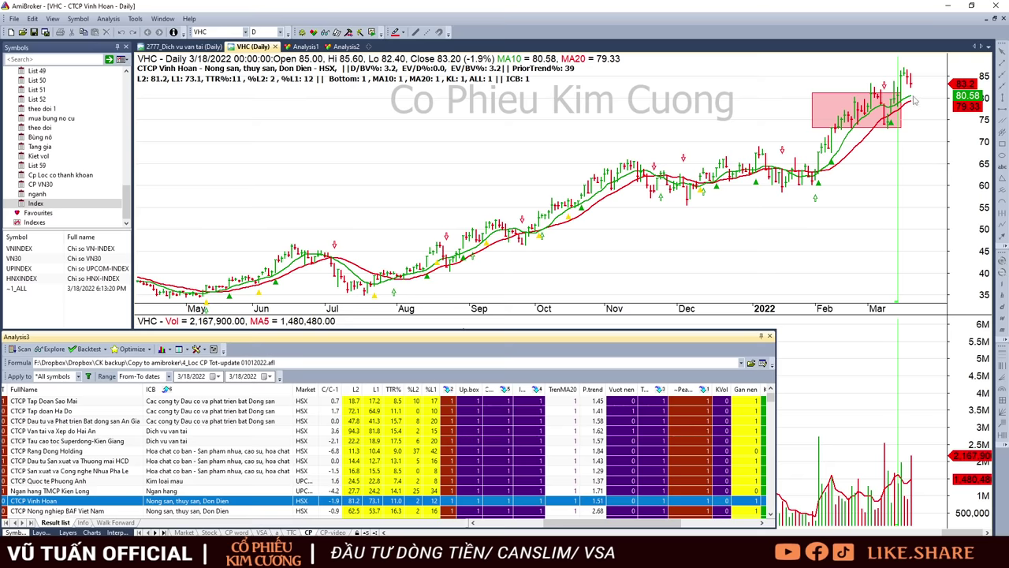
Review the BAF and HTG charts from the exploration results, inspecting HTG's latest bars above its price base.
click(484, 512)
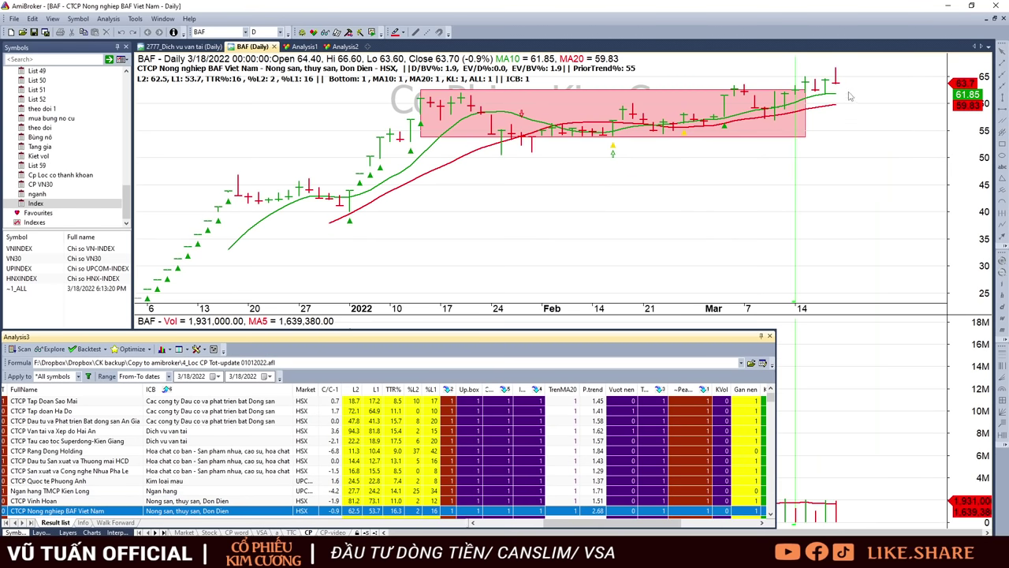
key(Down)
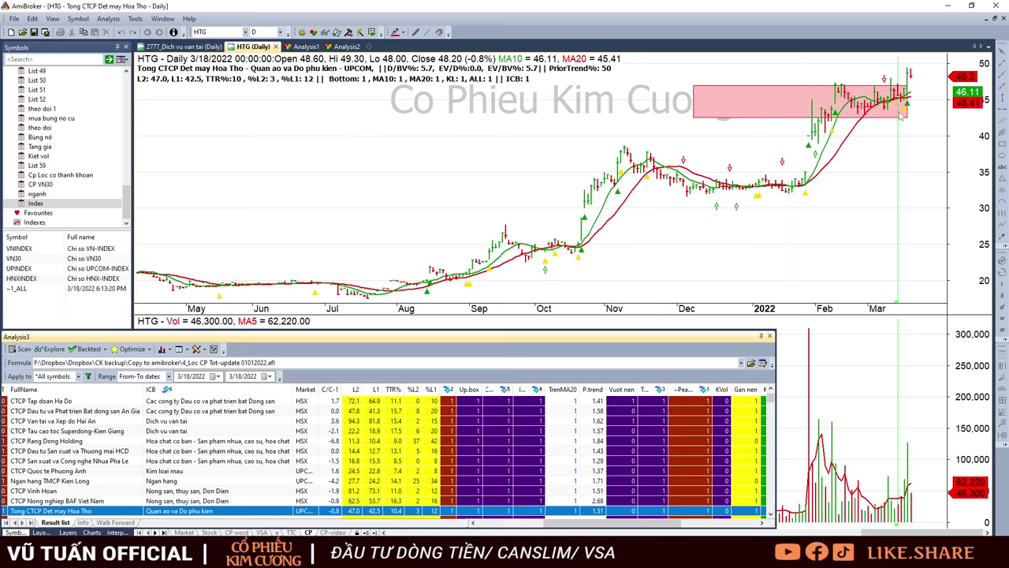
click(910, 72)
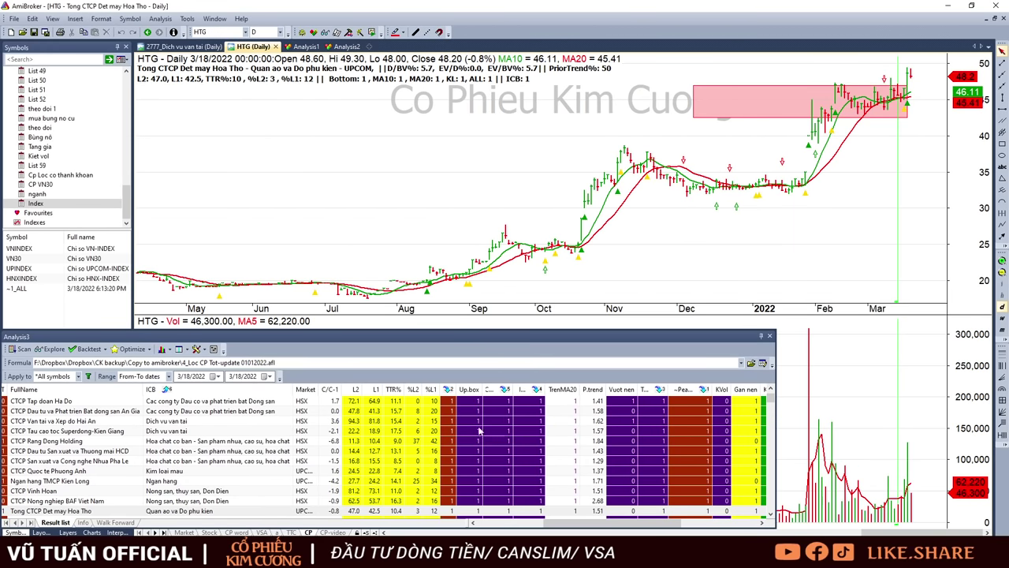
Review the charts of the construction stocks in the results: KDM, HUT, C4G and DST.
scroll(394, 456, down, 1)
click(196, 491)
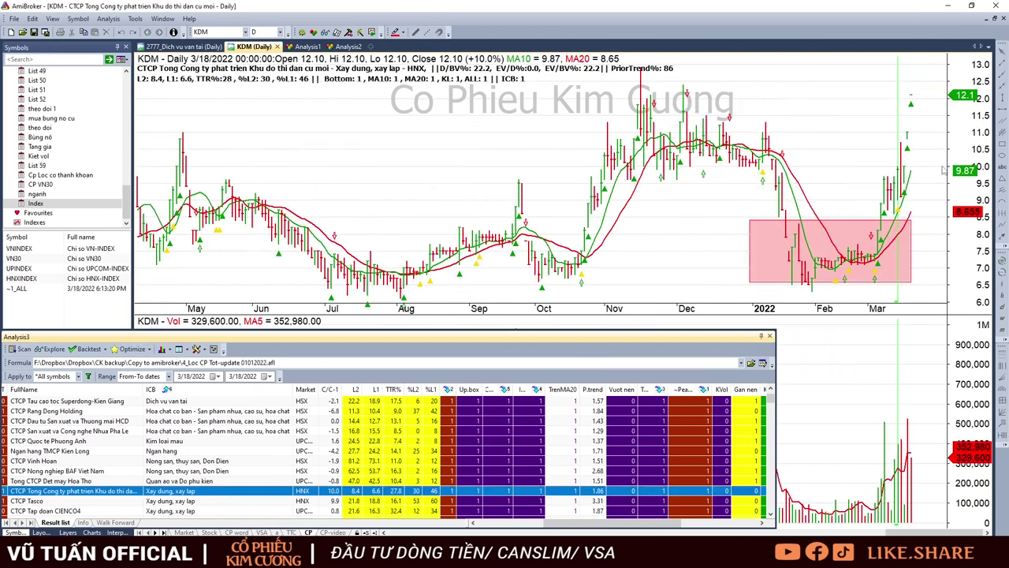
key(Down)
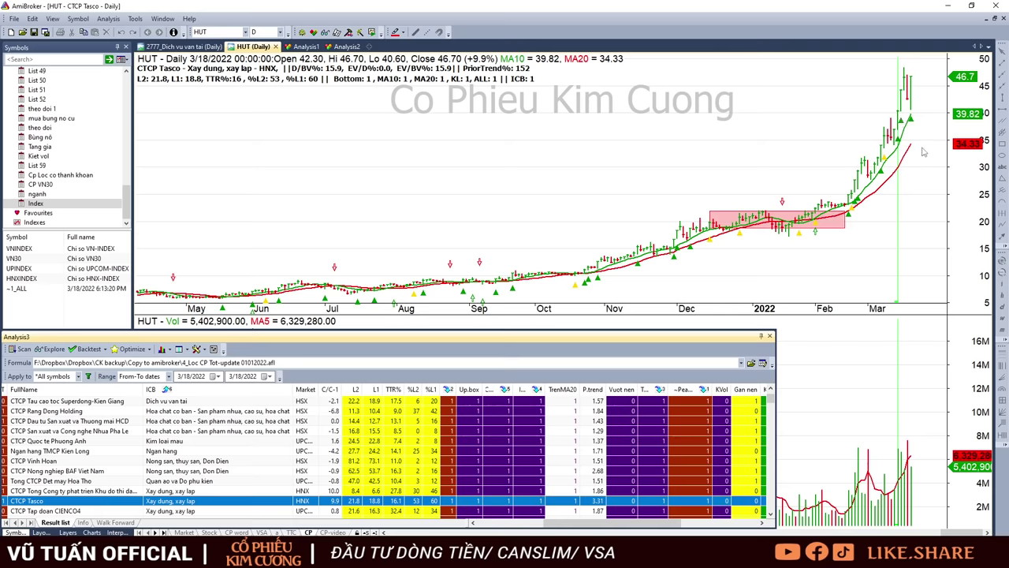
mouse_move(912, 127)
key(Down)
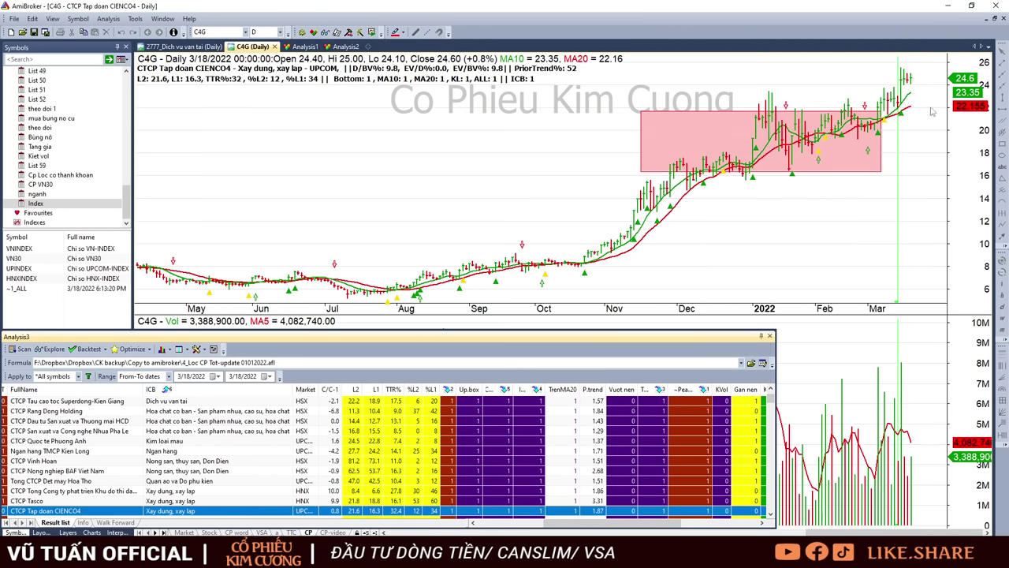
key(Down)
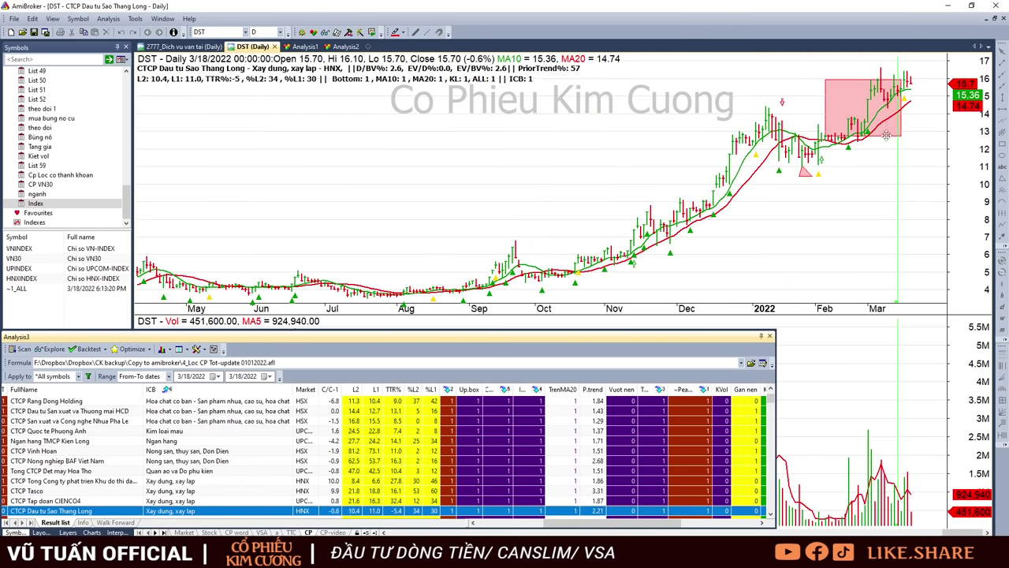
Continue through the results with the DDG, BCG, FIR and VTD charts, comparing recent prices with each base.
key(Down)
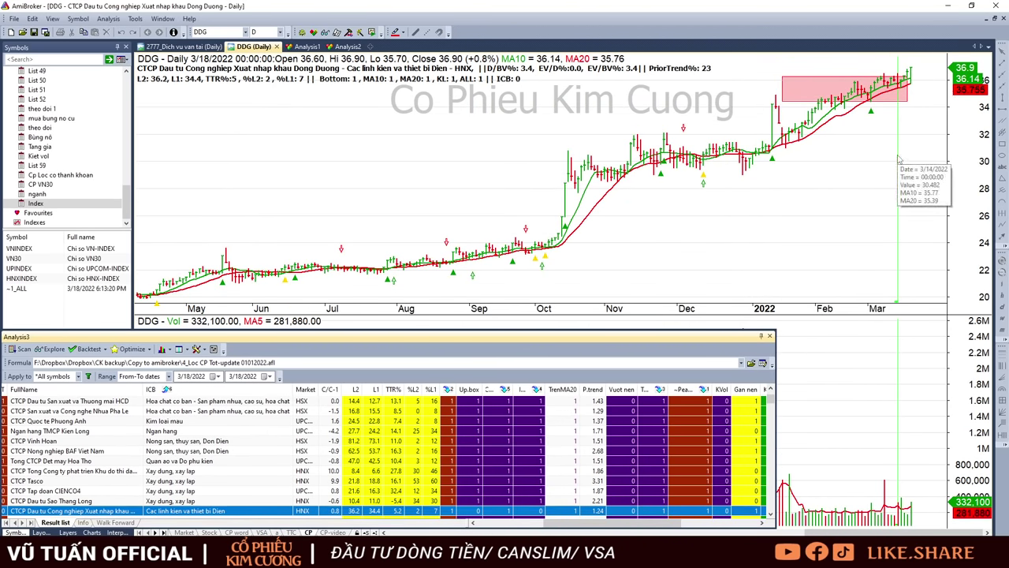
key(Down)
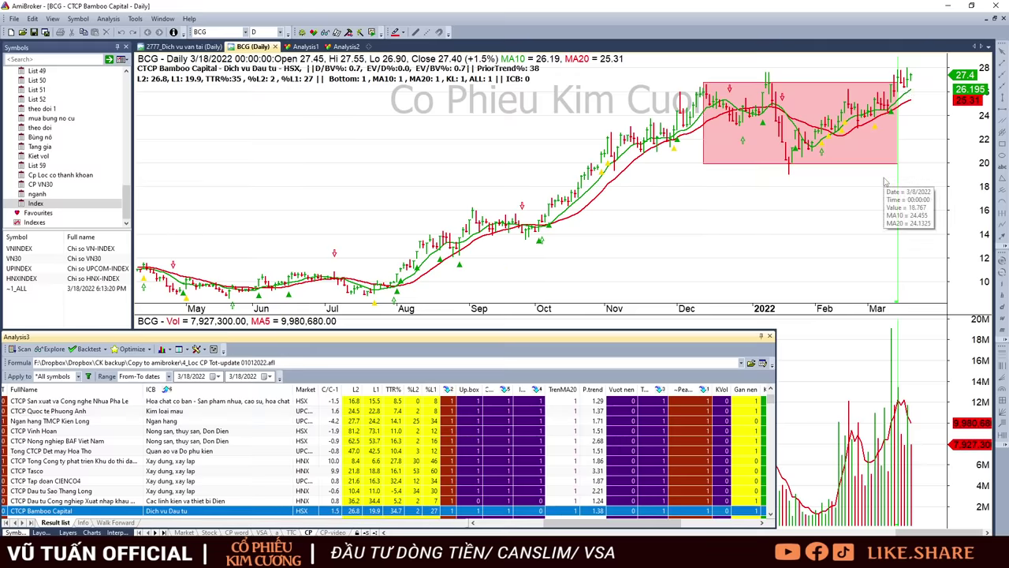
mouse_move(889, 139)
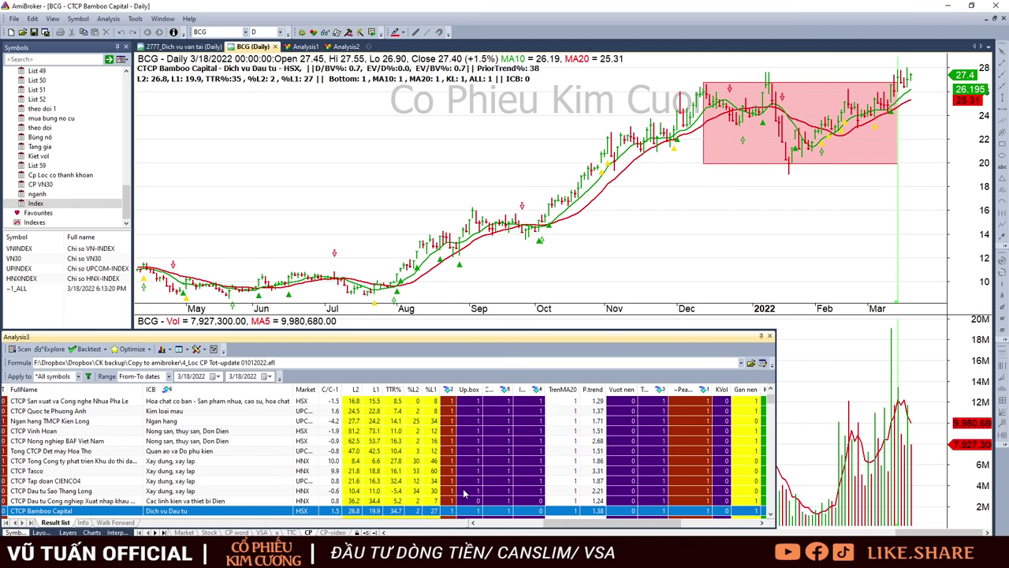
key(Down)
key(Down)
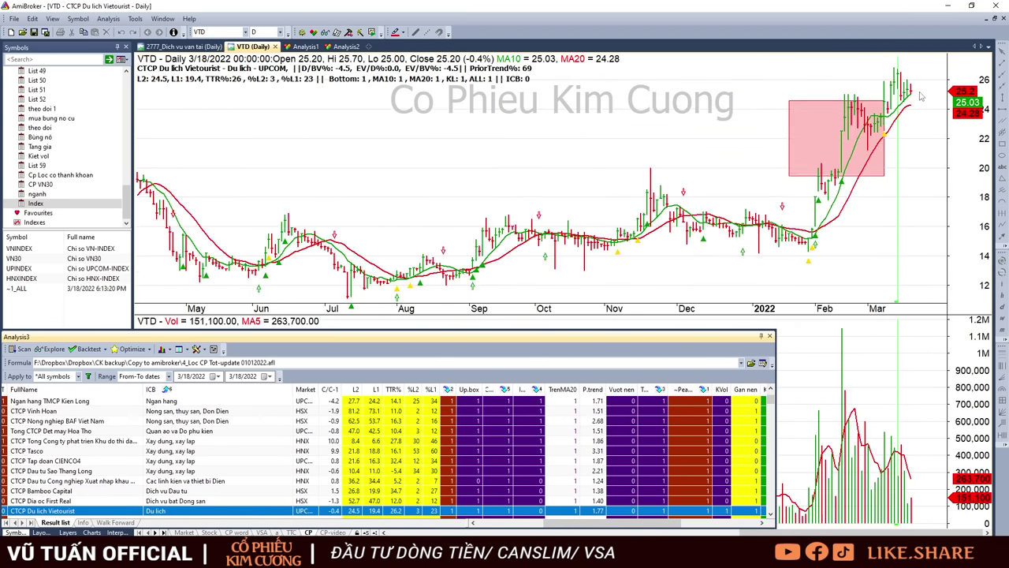
Review the charts of the following results in order: OCH, DAH, TTF, DQC and BTS.
key(Down)
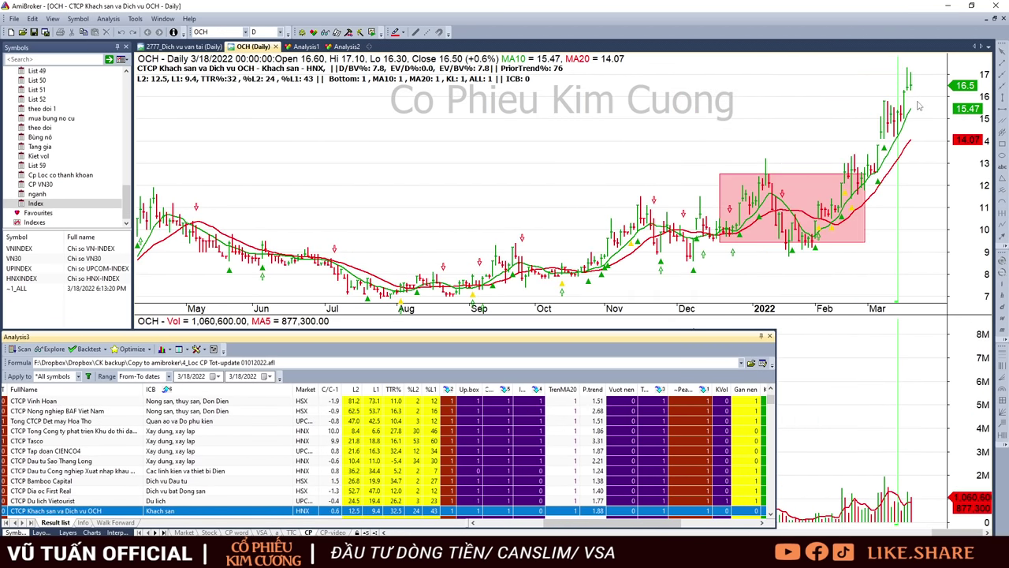
key(Down)
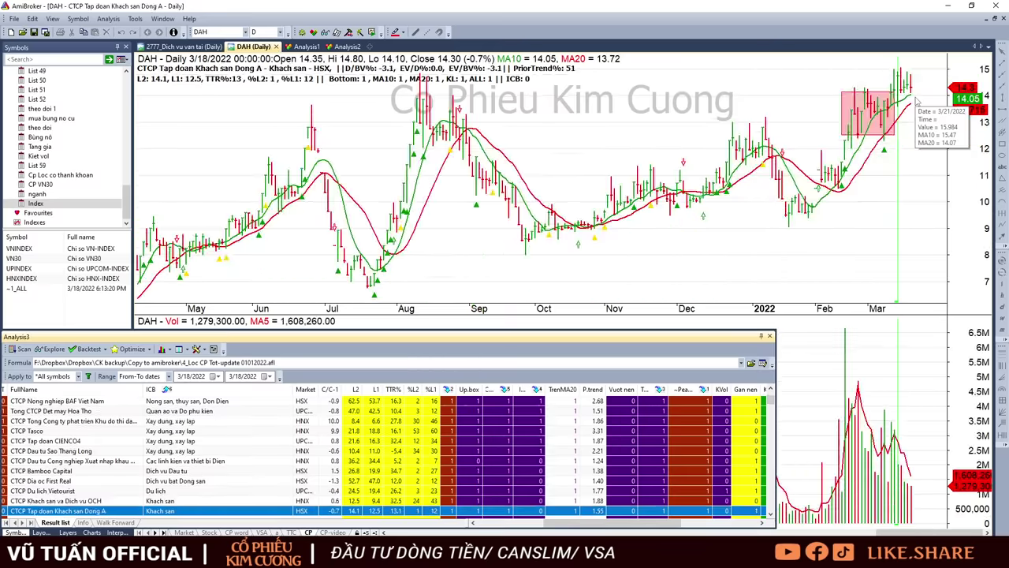
key(Down)
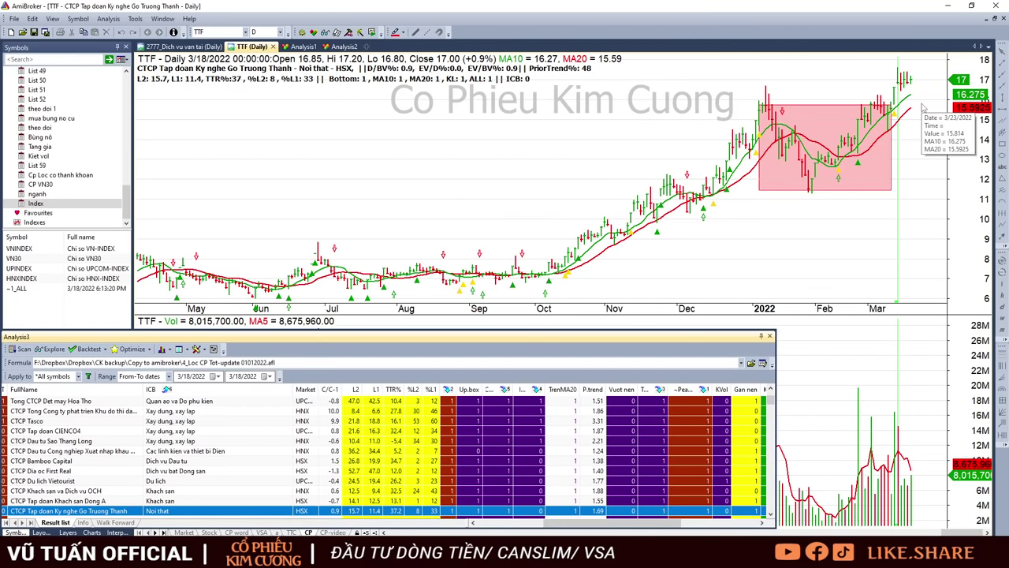
key(Down)
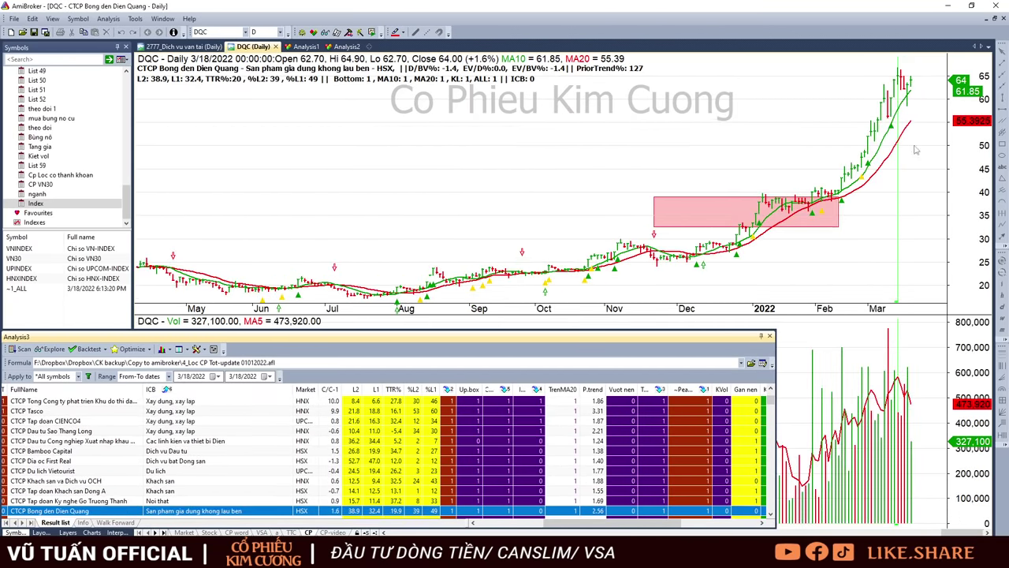
key(Down)
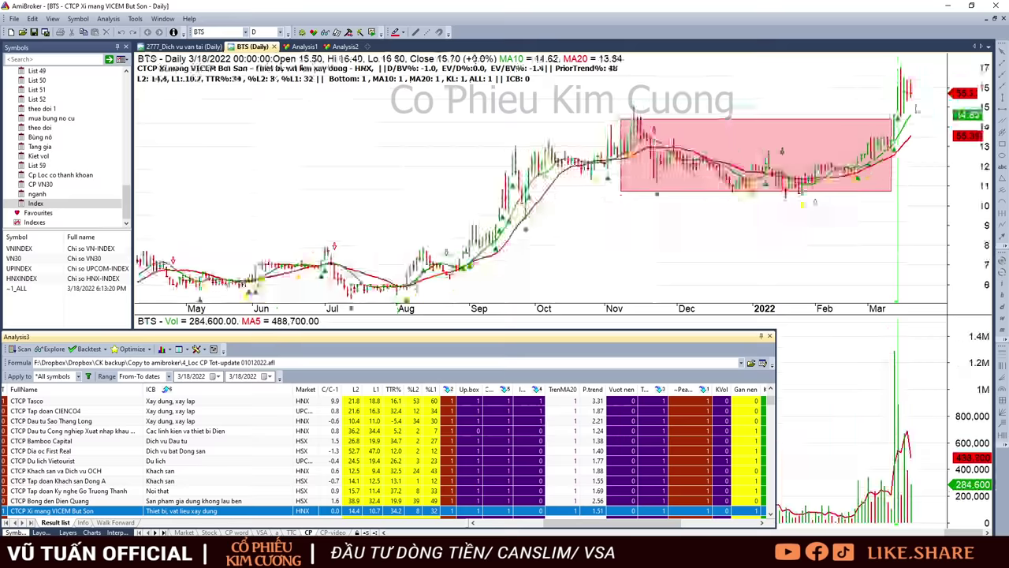
Examine the TTN, EIB, HTN and TNH charts from the results, checking the latest sessions against each price base.
key(Down)
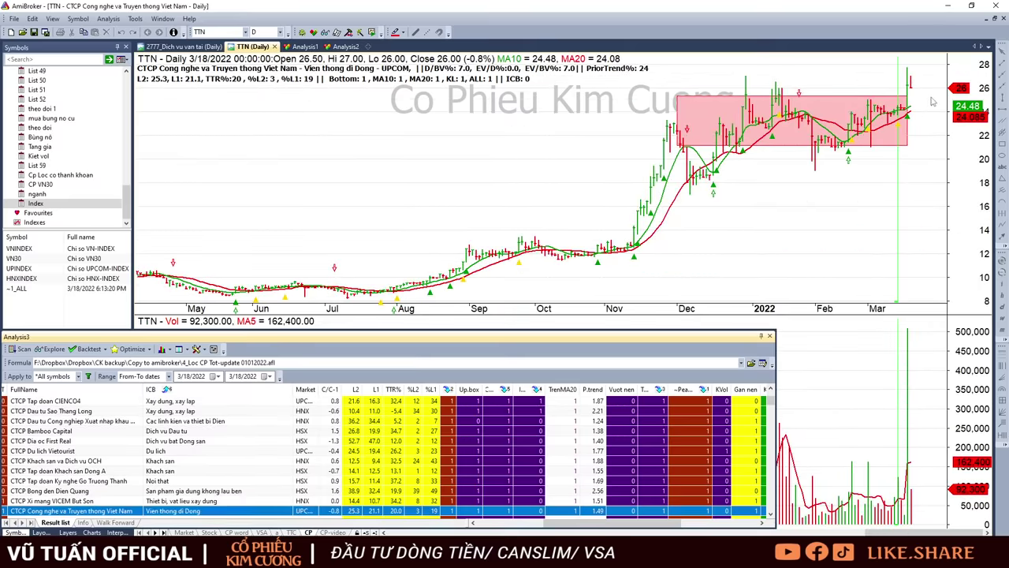
key(Down)
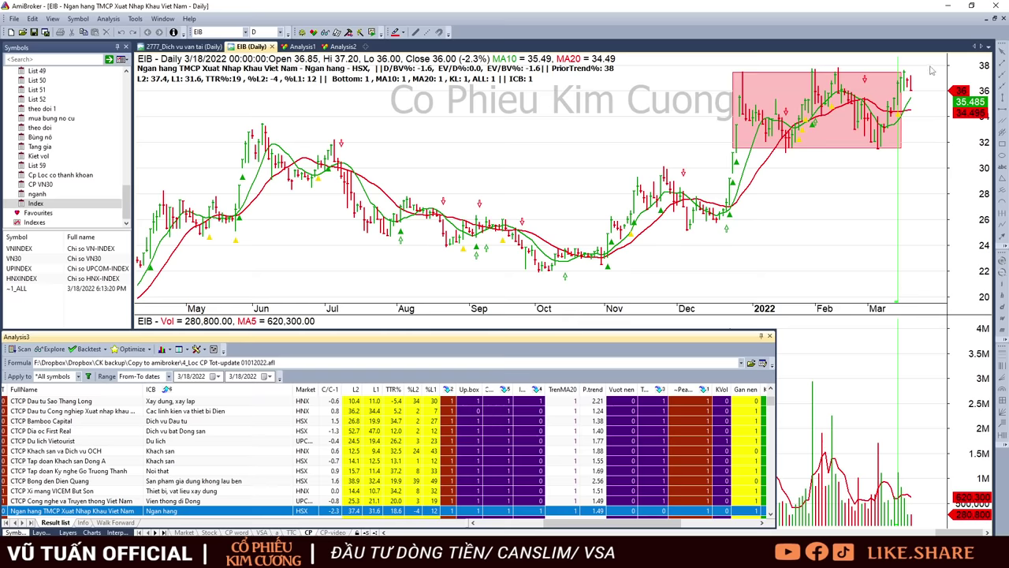
key(Down)
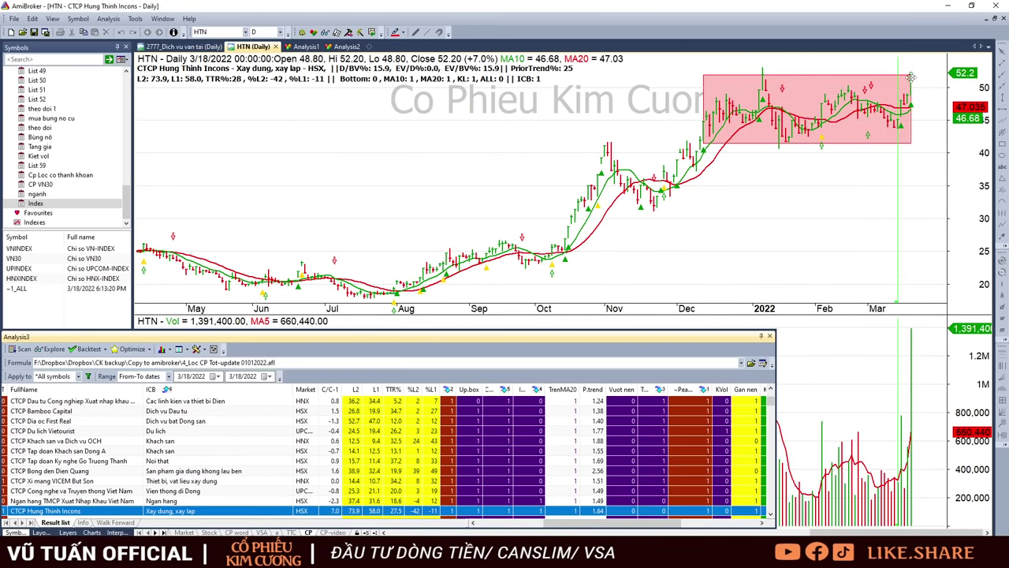
scroll(501, 459, down, 1)
key(Down)
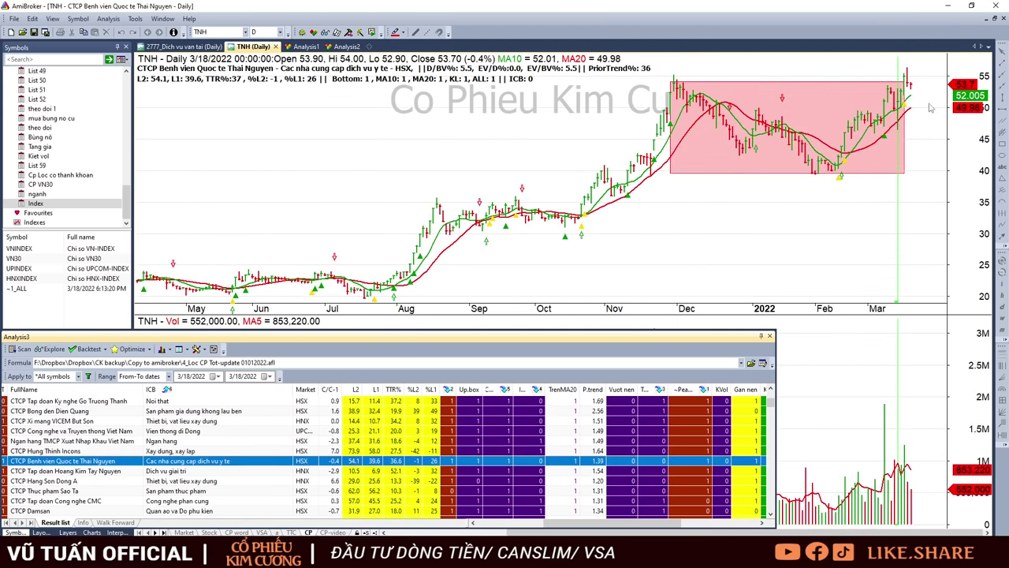
Open the CTC chart from the results and compare the volume of its 3/15/2022 and 3/18/2022 sessions.
key(Down)
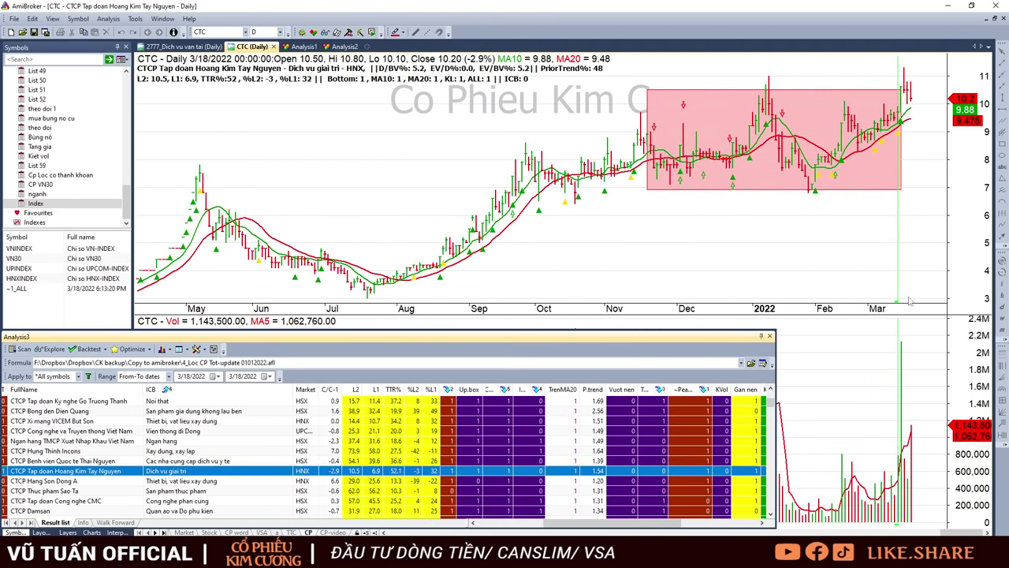
click(903, 352)
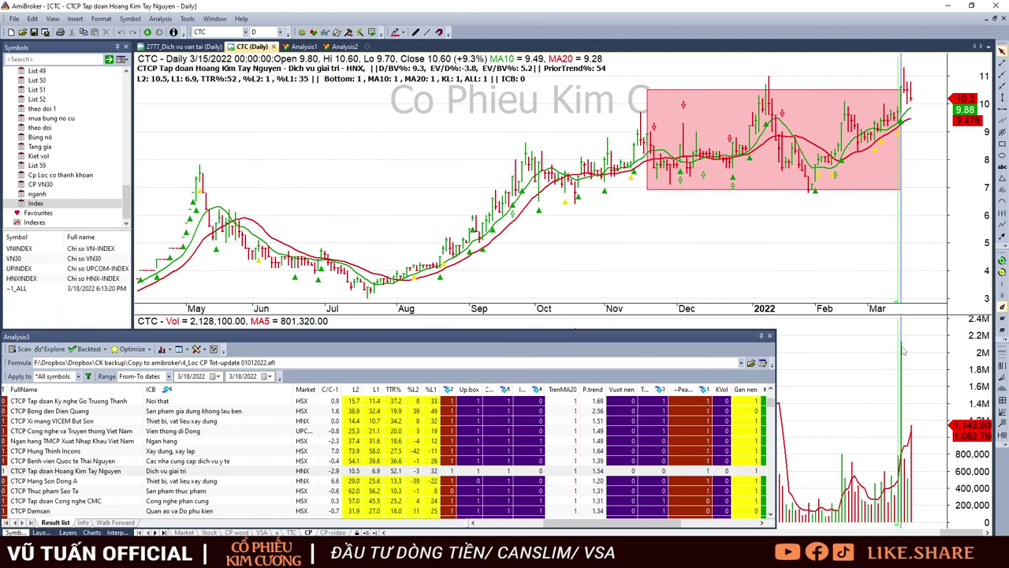
click(905, 351)
click(911, 350)
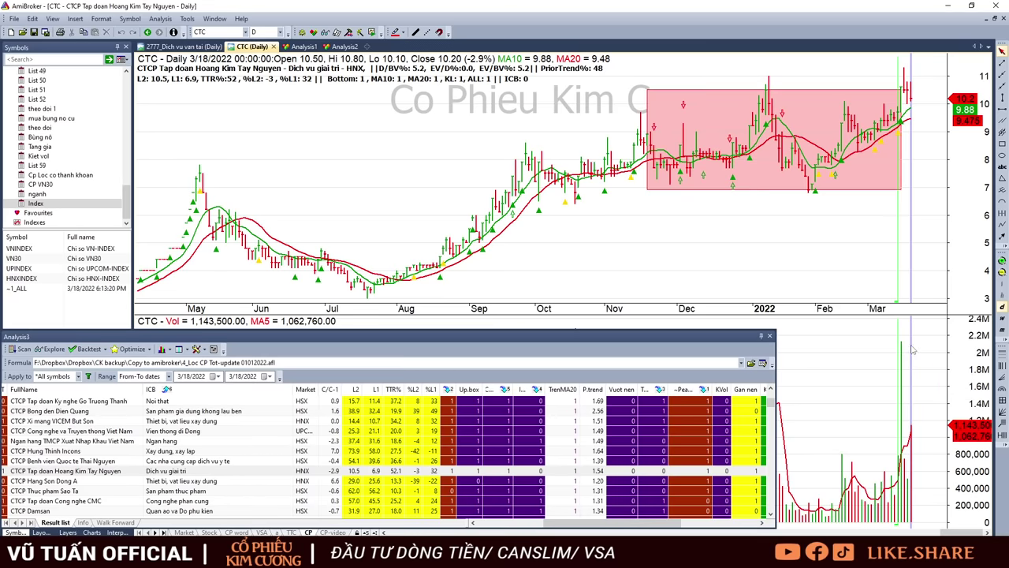
click(930, 146)
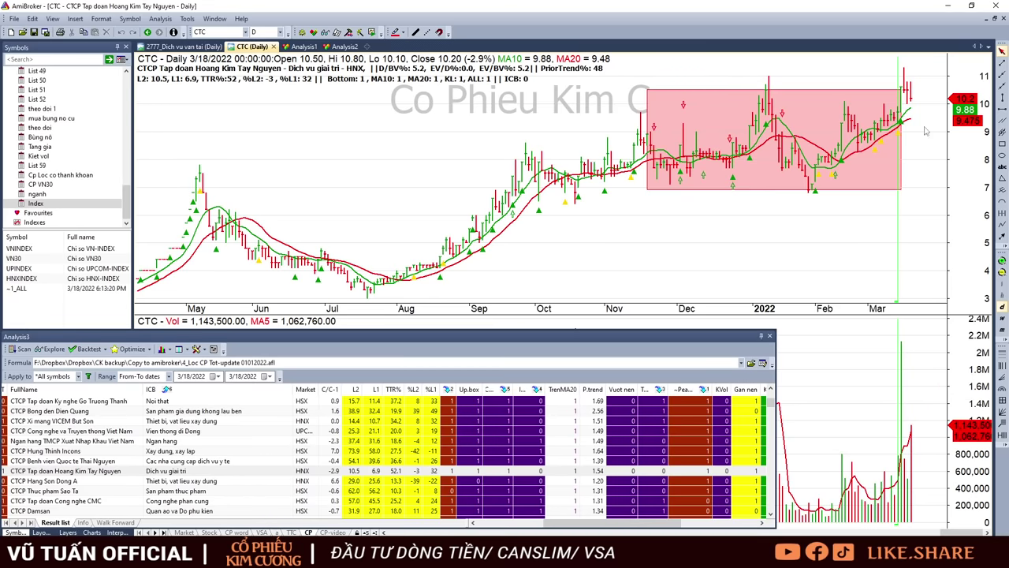
Review the HDA, FMC and CMG charts from the results, inspecting HDA's latest bar and FMC's recent price action.
click(509, 480)
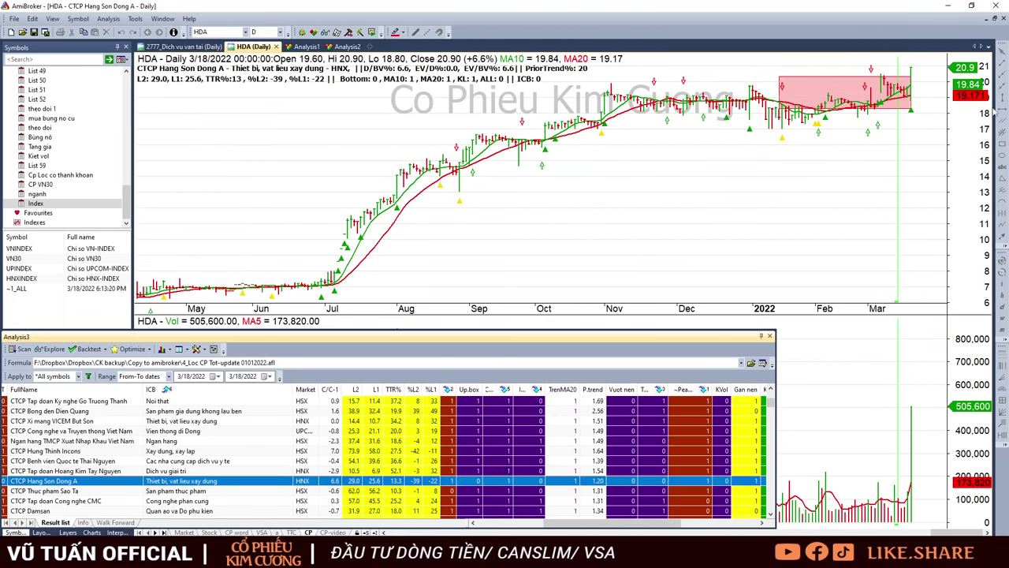
click(913, 76)
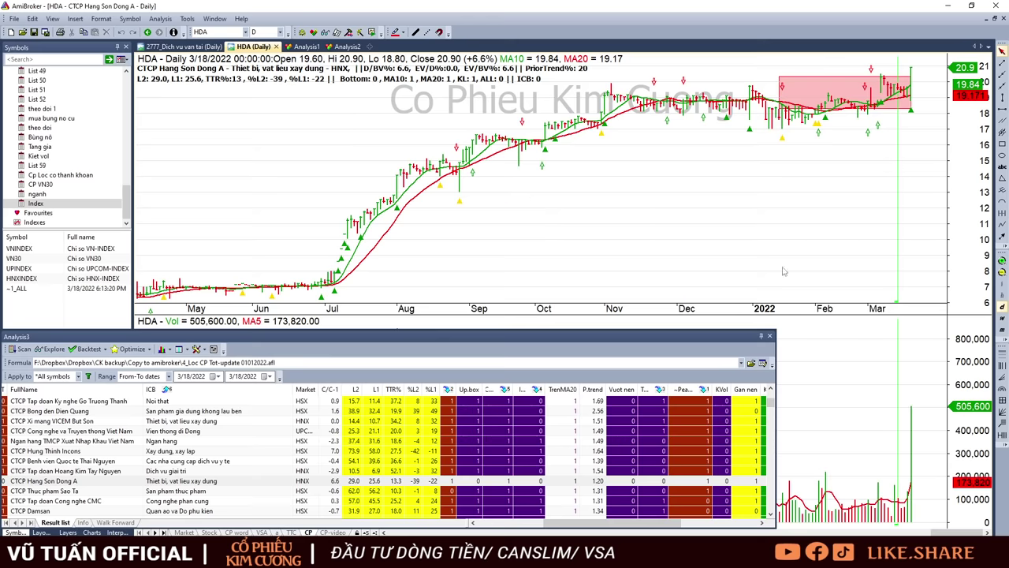
scroll(559, 443, down, 1)
click(542, 462)
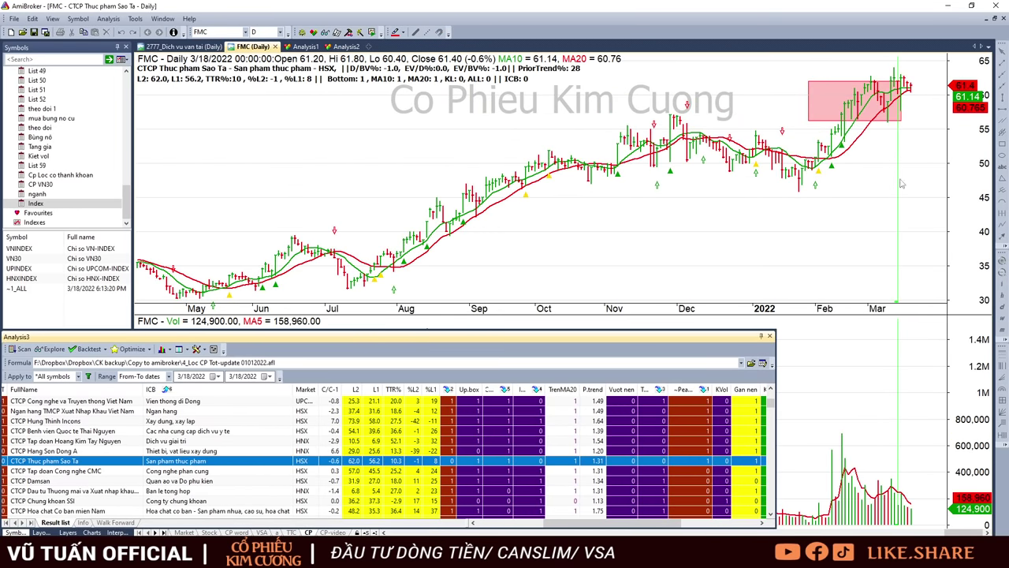
click(901, 132)
click(924, 144)
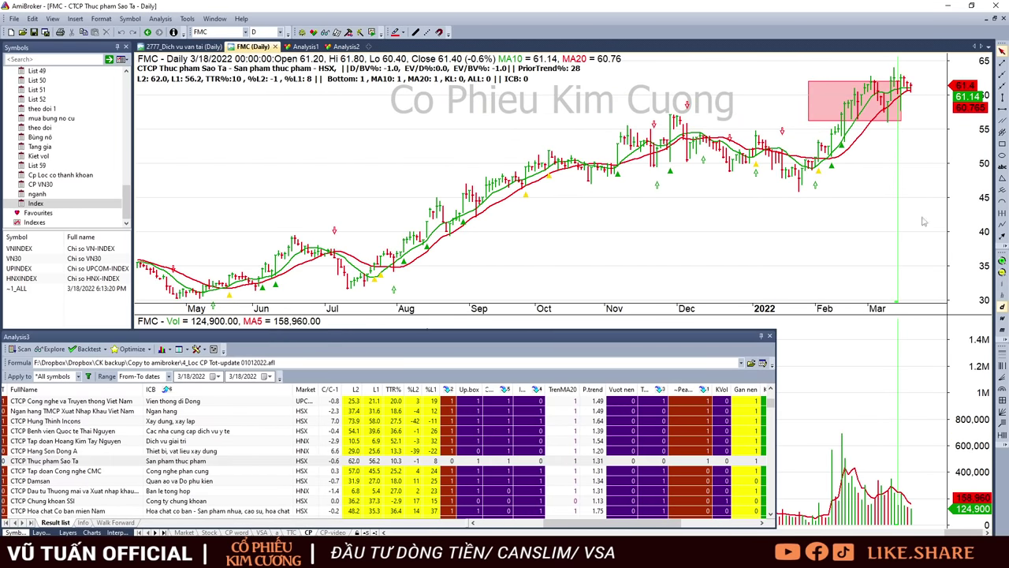
click(434, 470)
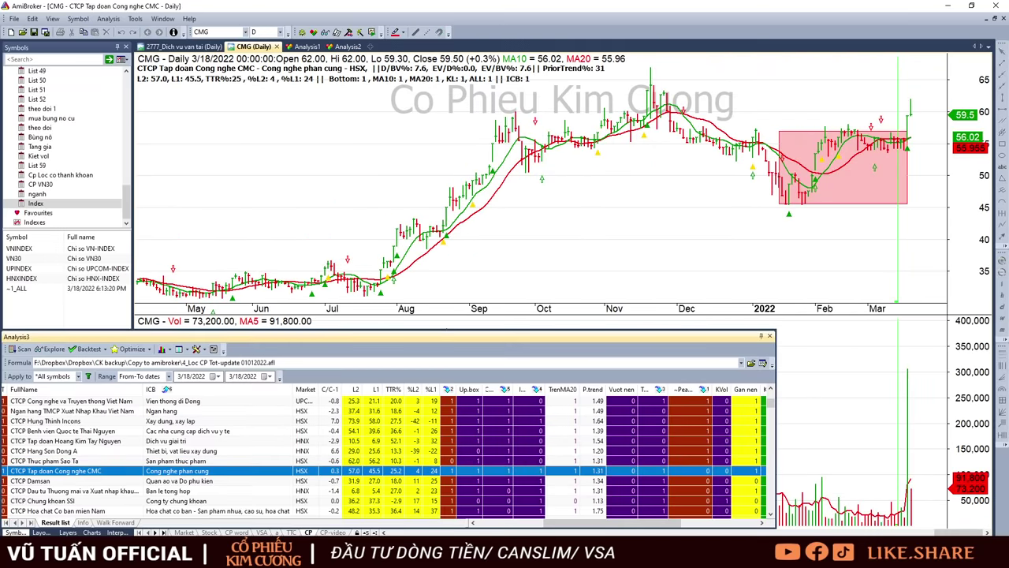
Switch to the Excel workbook CP Kim Cương 21.03.2022 and highlight the stock rows from FRT to TTF, columns B to N.
click(225, 552)
click(108, 522)
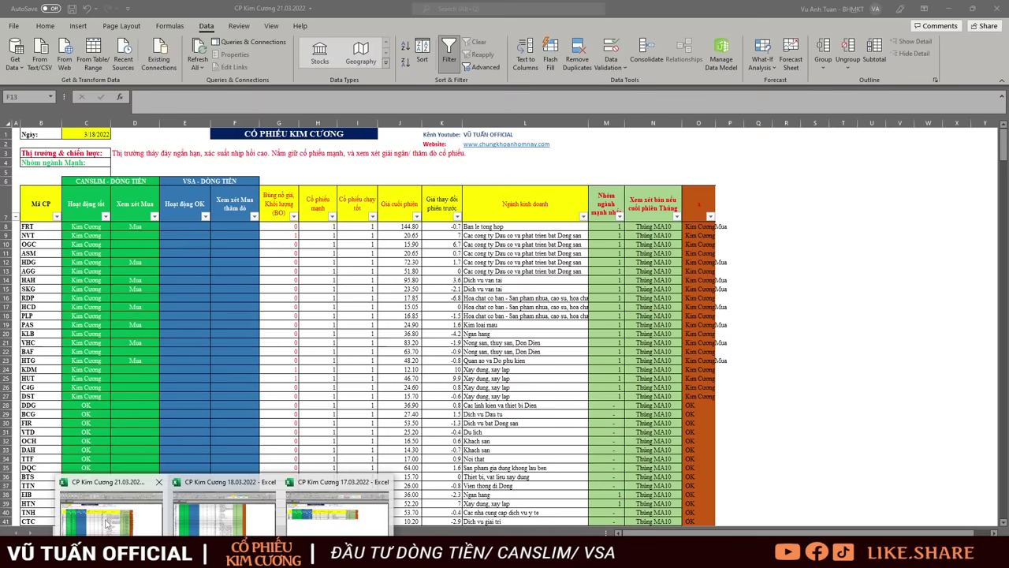
drag(27, 228, 649, 460)
Look through the rest of the stock list, return to its beginning and clear the row highlight by selecting cell A5.
scroll(565, 410, down, 2)
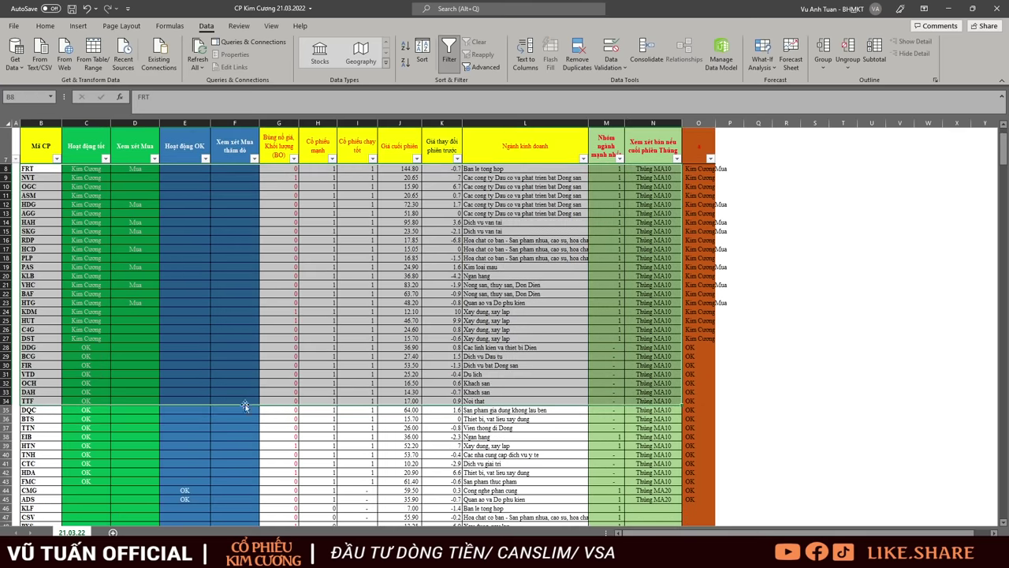
scroll(220, 163, down, 4)
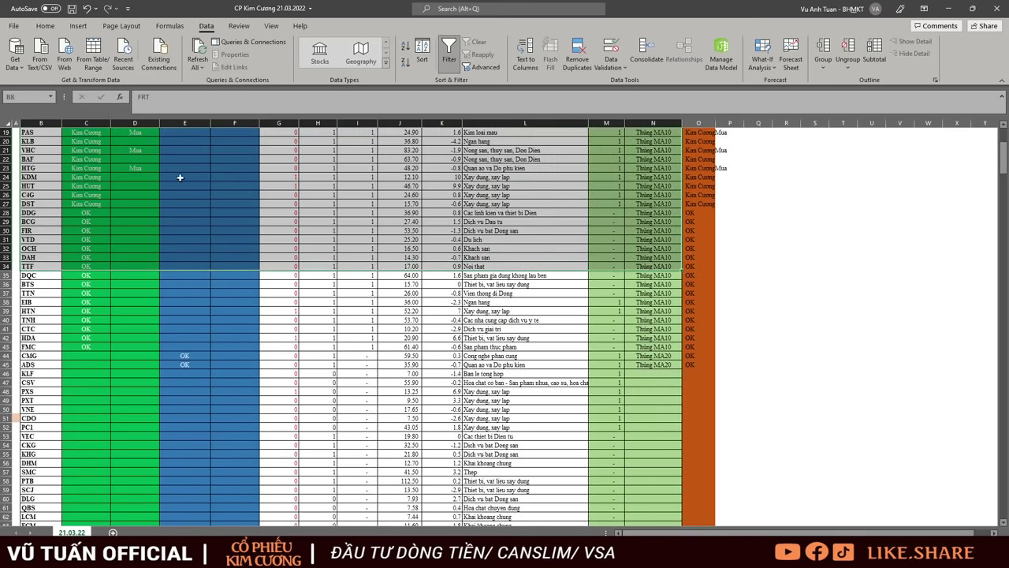
scroll(149, 317, down, 20)
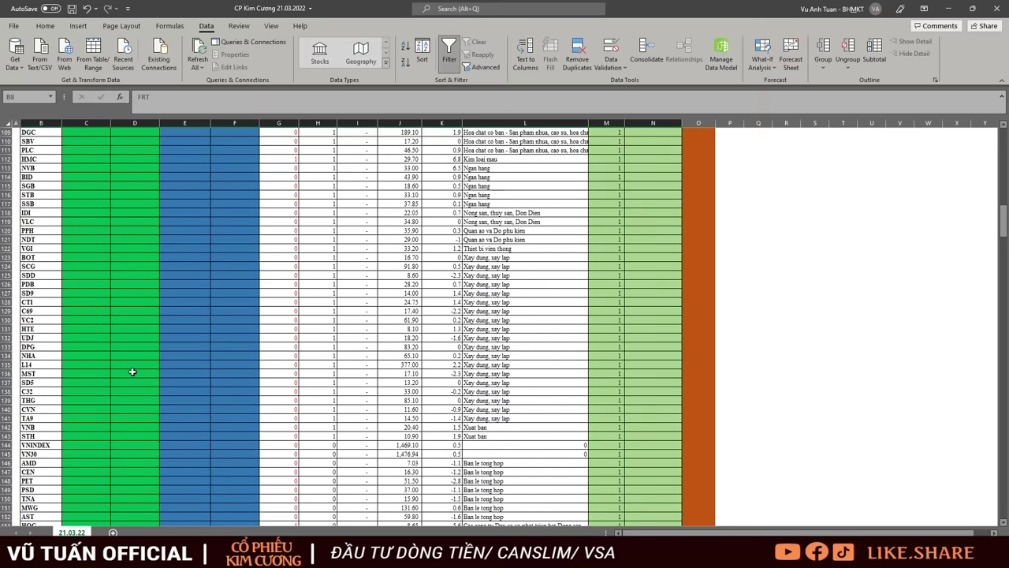
scroll(132, 371, down, 9)
scroll(142, 368, up, 14)
scroll(148, 369, up, 20)
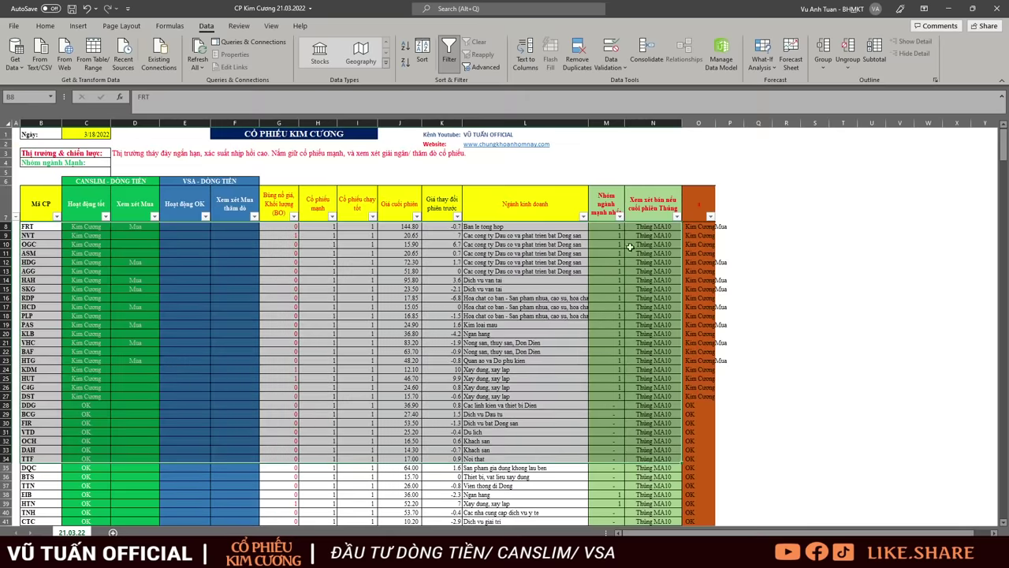
click(15, 174)
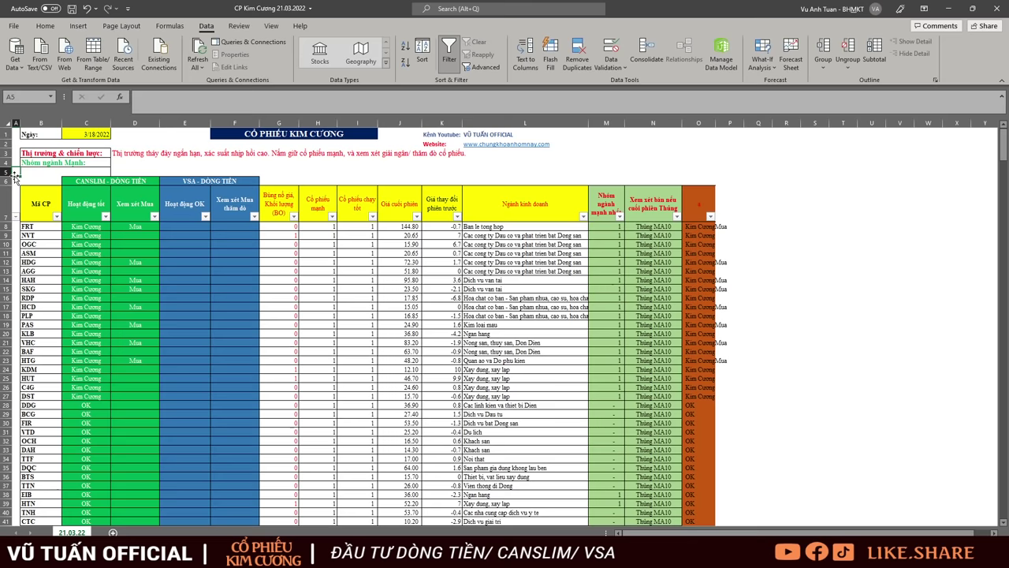
Enter the note "Kết quả ổn định, định lượng." in cell N4, above the stock table.
click(648, 161)
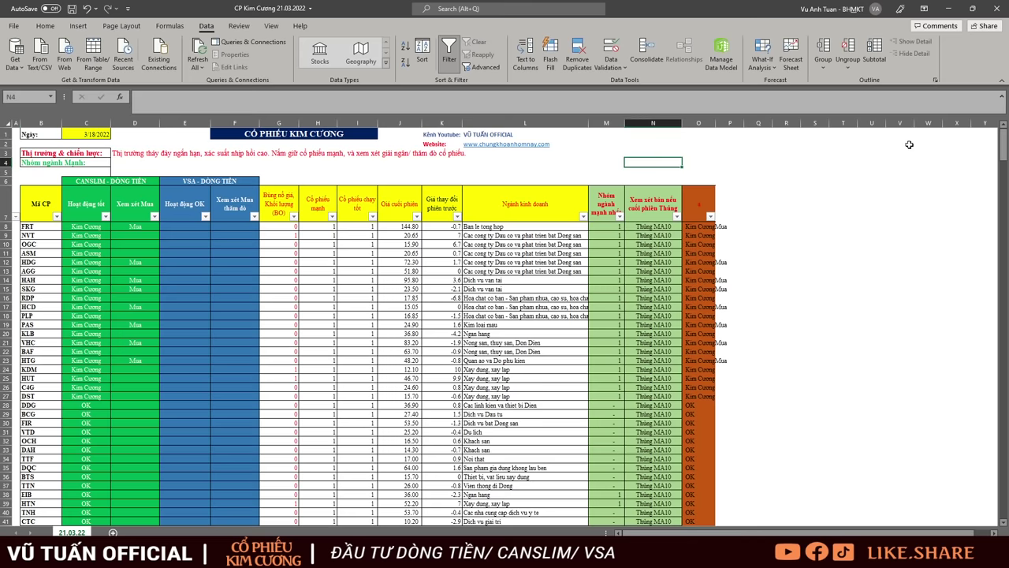
text(Kết quả)
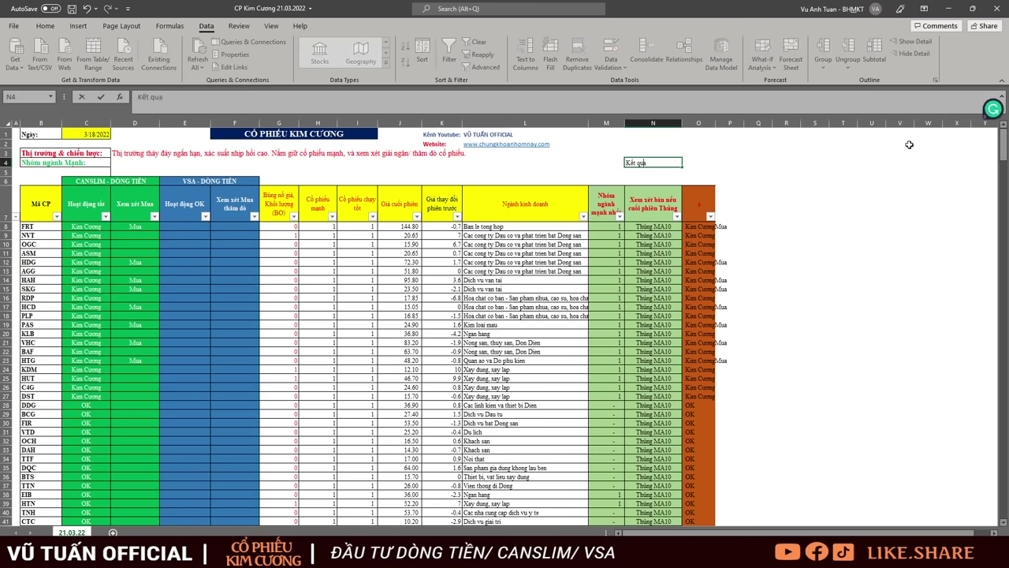
text( ổn định, định tượng.)
key(Return)
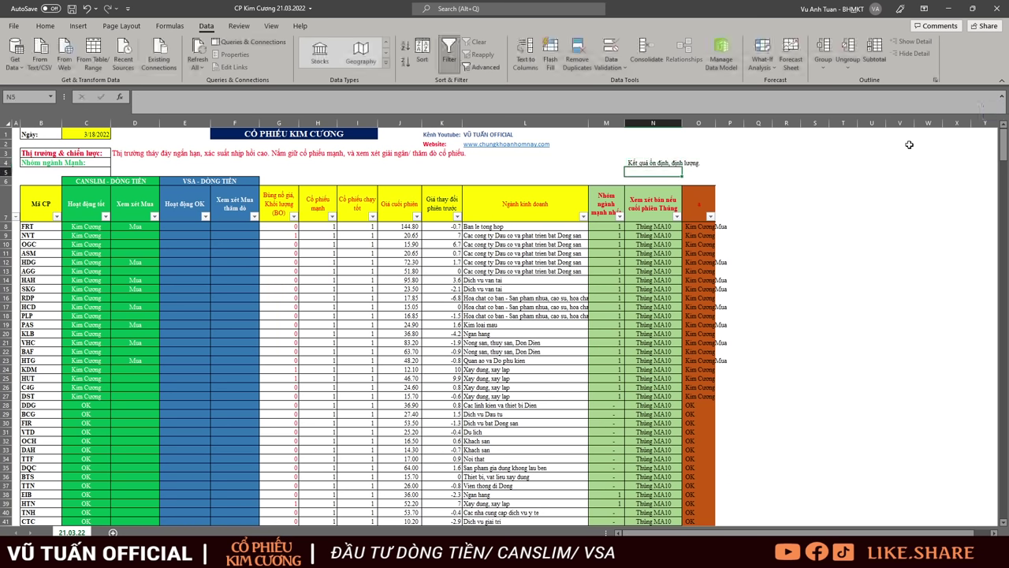
Make the note in cell N4 bold and move the selection away to empty cell U7.
click(635, 164)
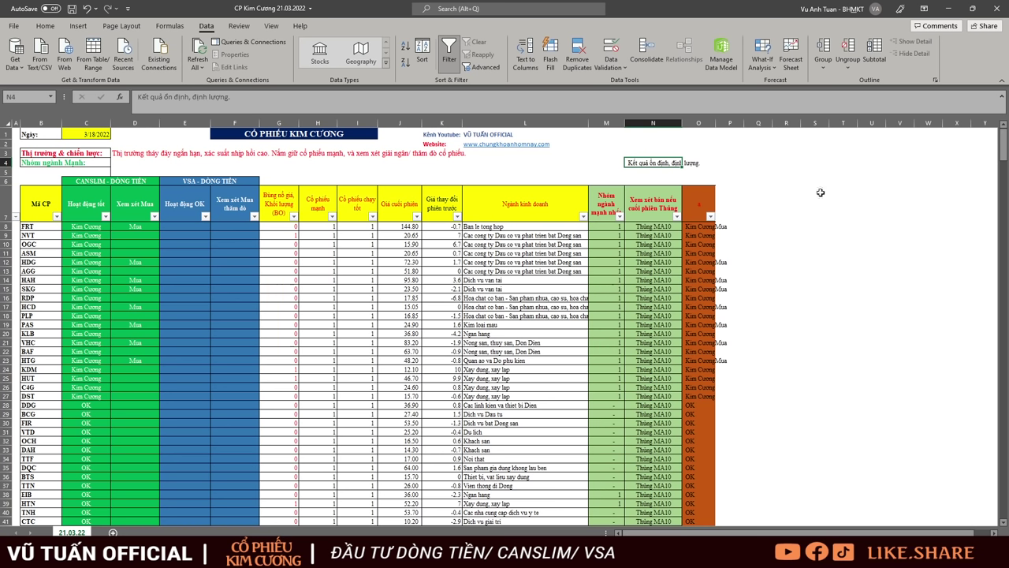
key(ctrl+b)
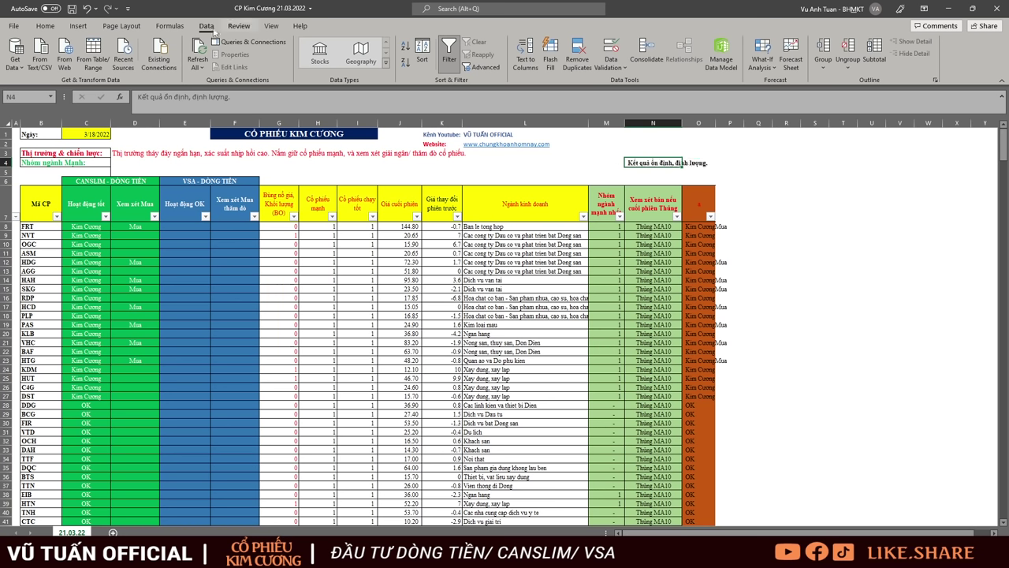
click(45, 25)
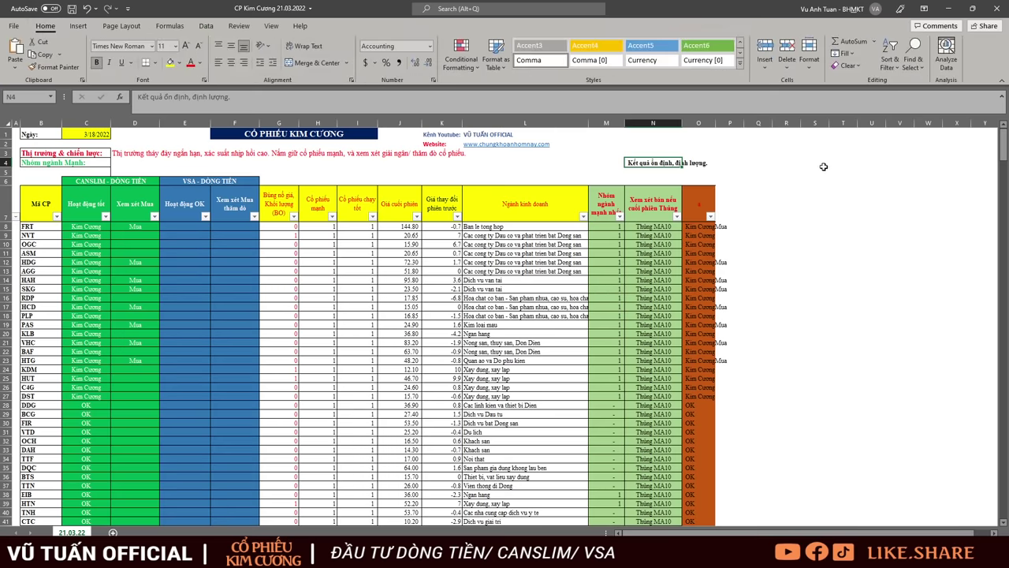
click(766, 192)
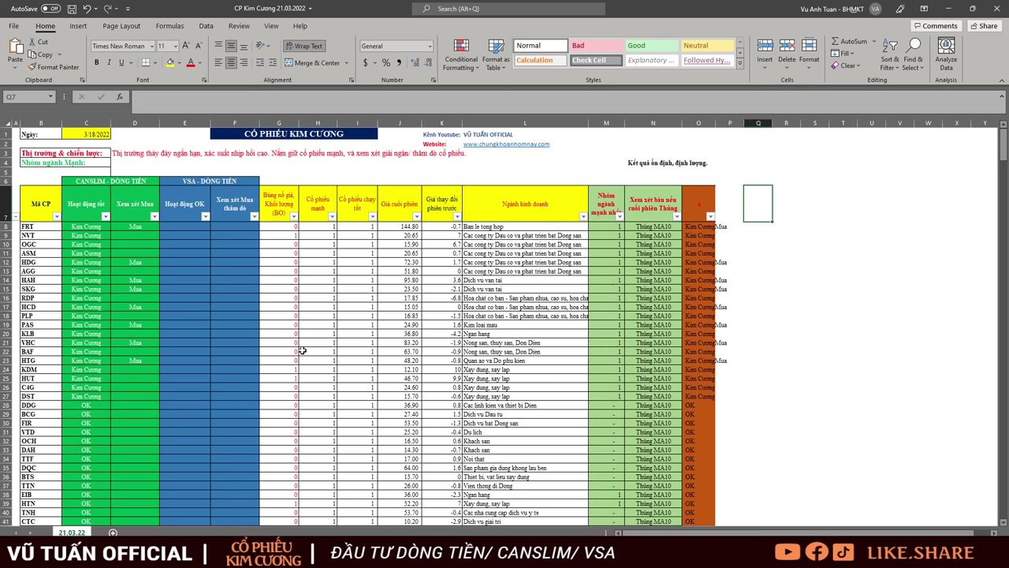
click(859, 190)
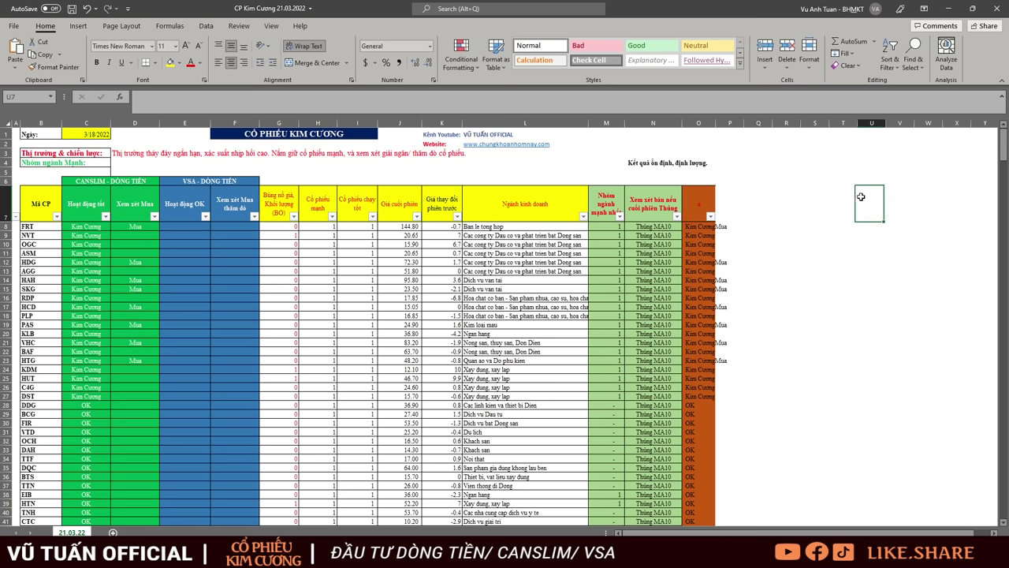